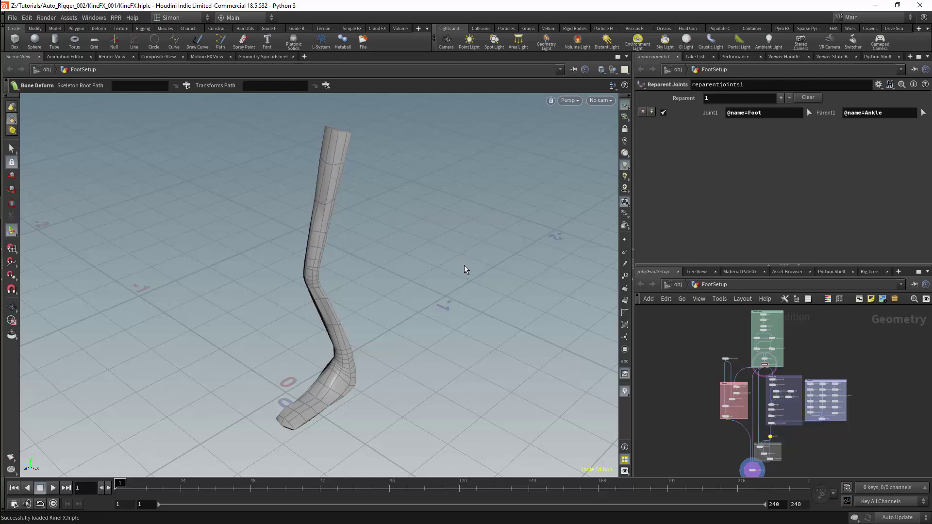
Step: Display the skeleton from the reparentjoints1 node in the Rig Geometry box instead of the skinned leg
key("Escape")
left_click_drag(378, 237, 412, 198)
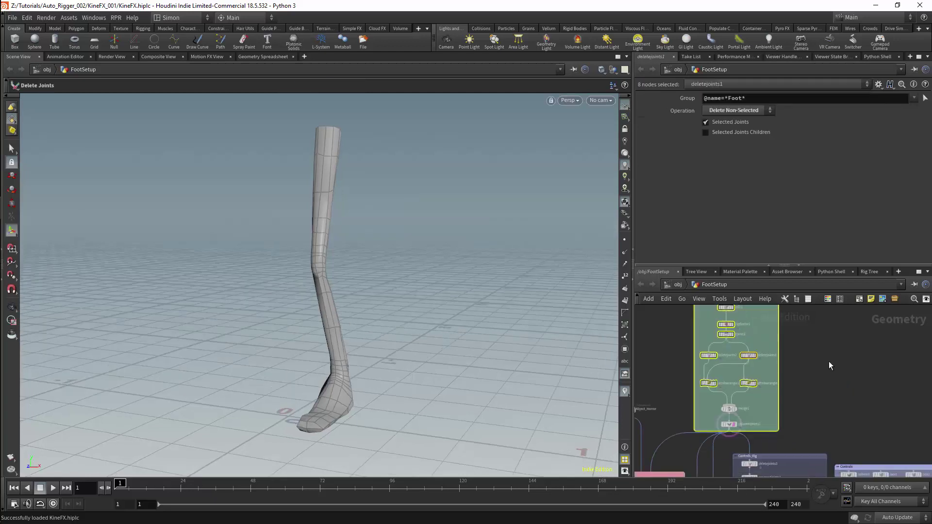
middle_click_drag(829, 361, 832, 396)
left_click_drag(825, 312, 665, 465)
left_click(741, 456)
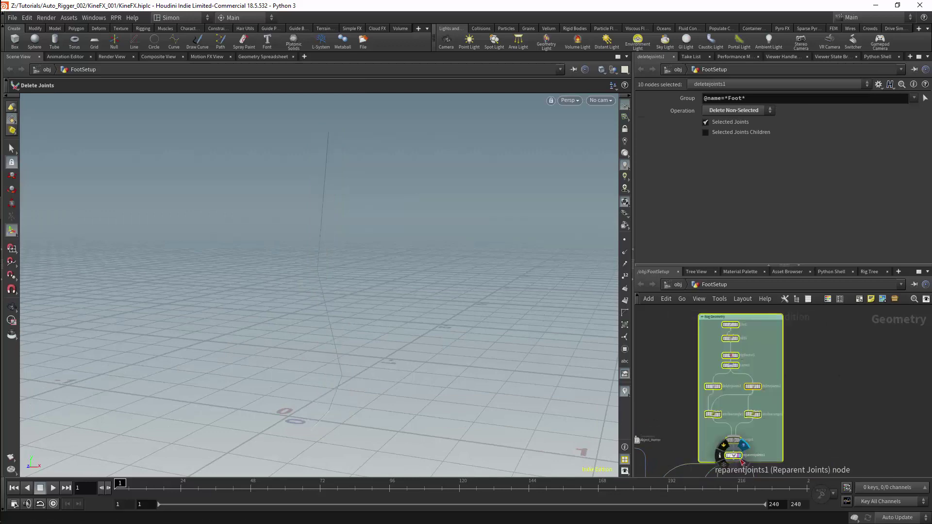
left_click_drag(393, 359, 480, 295)
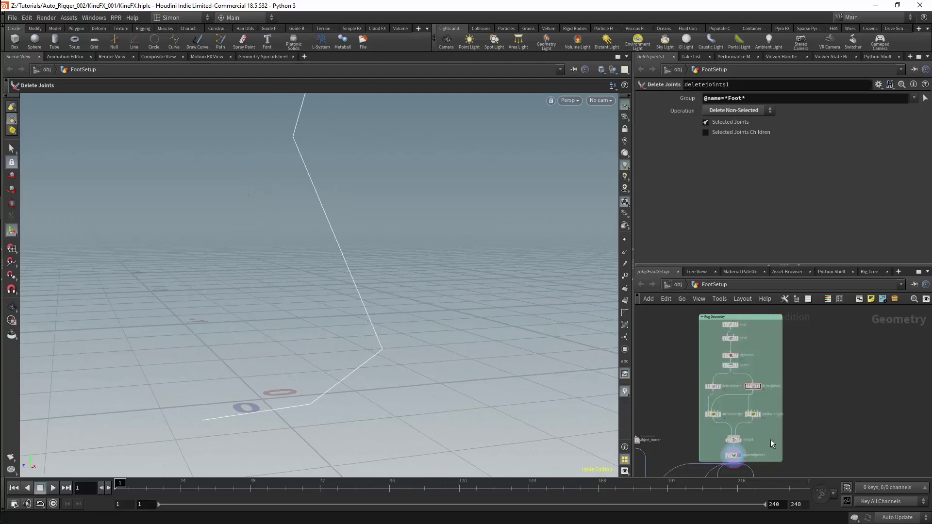
Step: Select the reparentjoints1 node and enable the scene's name visualizer to label the leg's joints
left_click(733, 455)
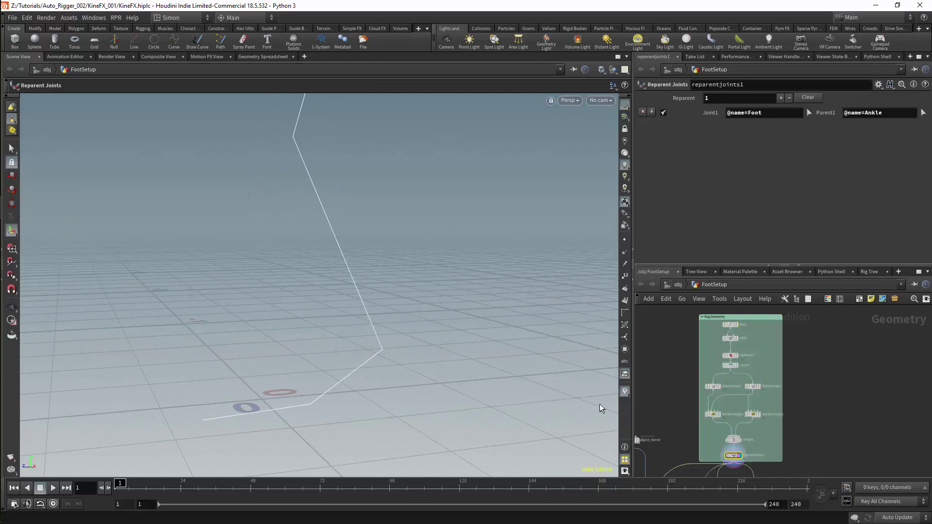
left_click(625, 391)
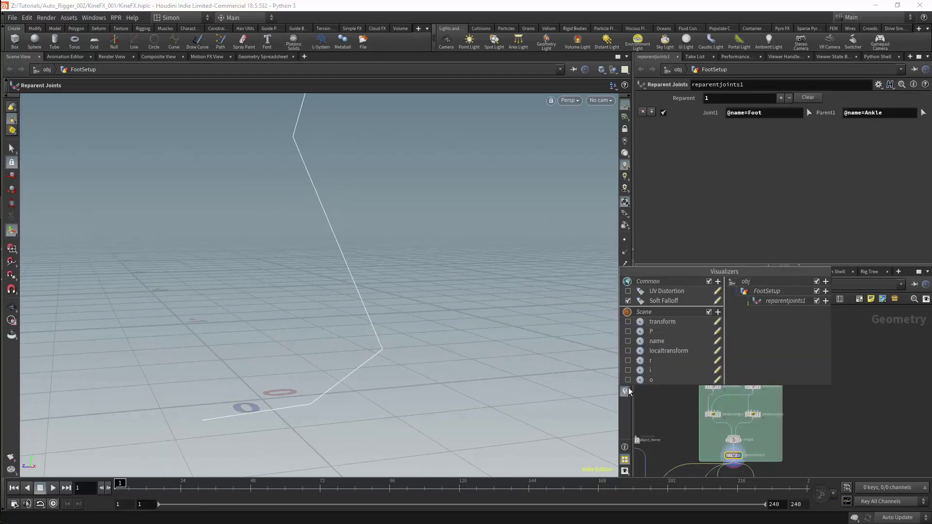
left_click(634, 342)
middle_click_drag(427, 347, 439, 368)
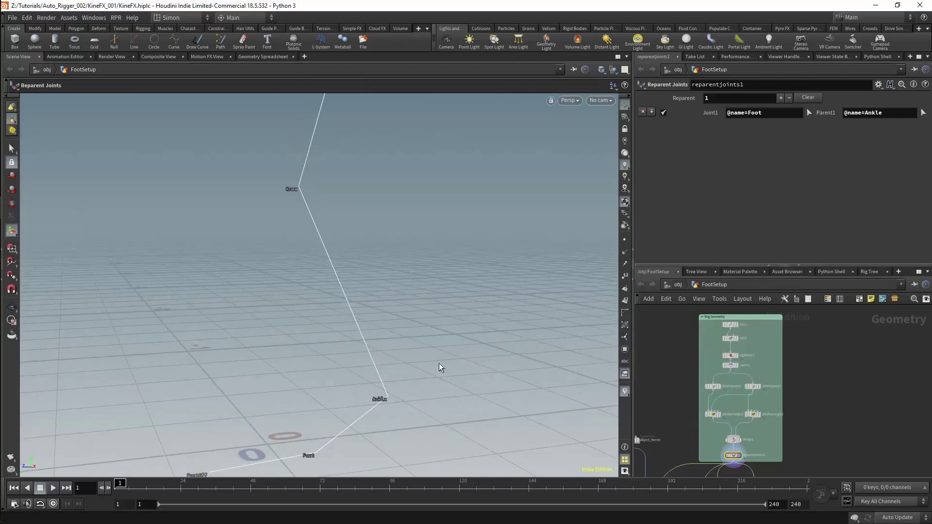
key("Escape")
mouse_move(453, 369)
left_mouse_down()
mouse_move(441, 381)
mouse_move(453, 373)
left_mouse_up()
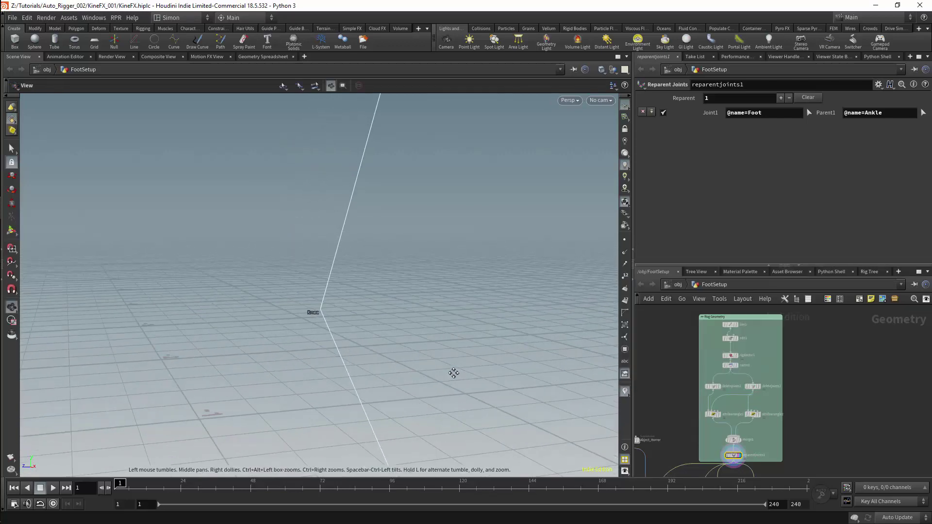
middle_click_drag(453, 373, 436, 358)
middle_click_drag(361, 385, 426, 258)
key("Return")
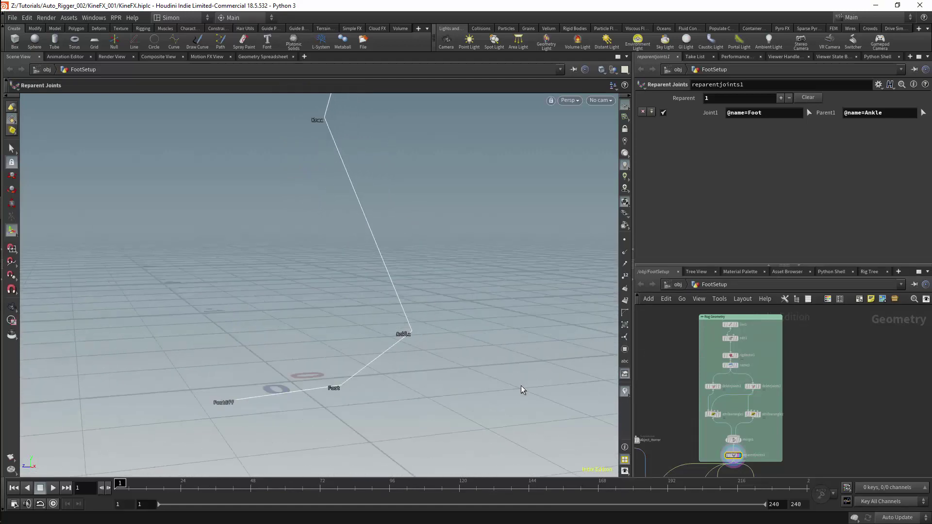
Step: Examine the Controls_Rig and Controls network boxes, and select the rigpose1 node to inspect the control shapes on the skeleton
middle_click_drag(812, 431, 861, 349)
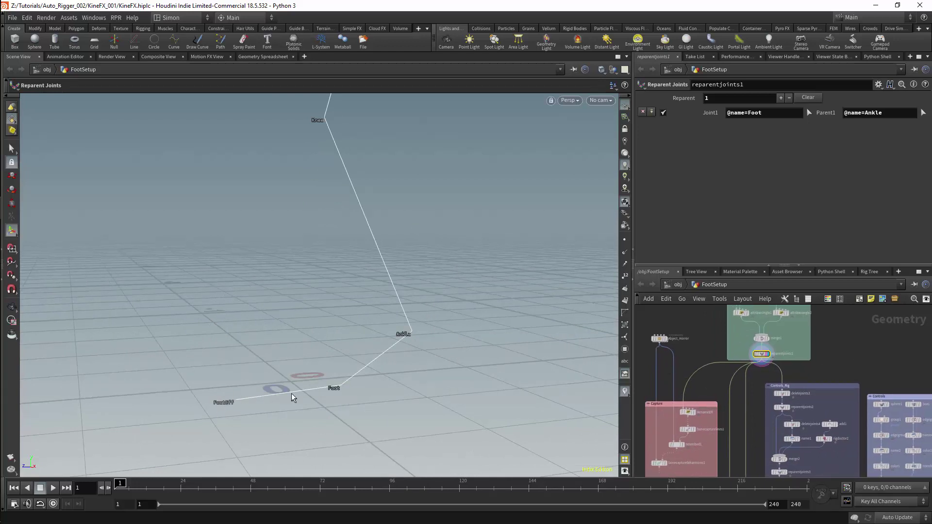
scroll(820, 320, "down", 4)
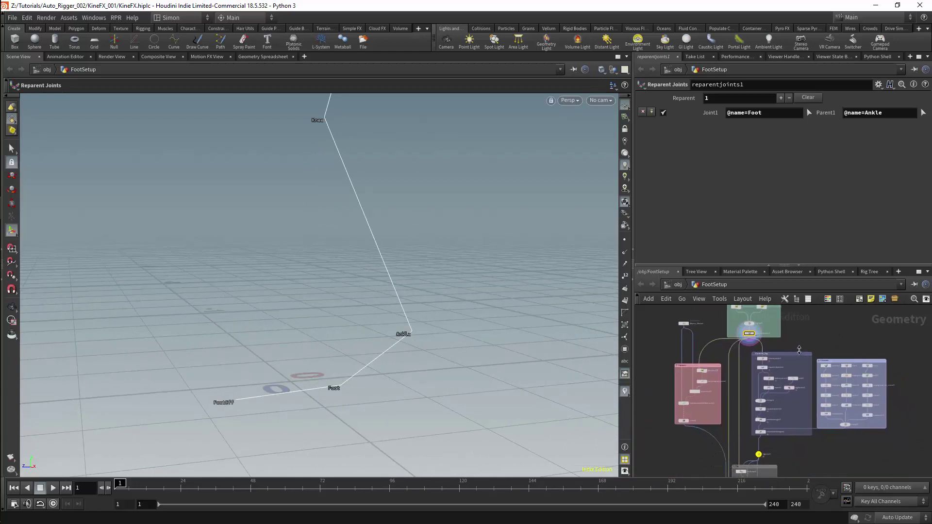
left_click(790, 391)
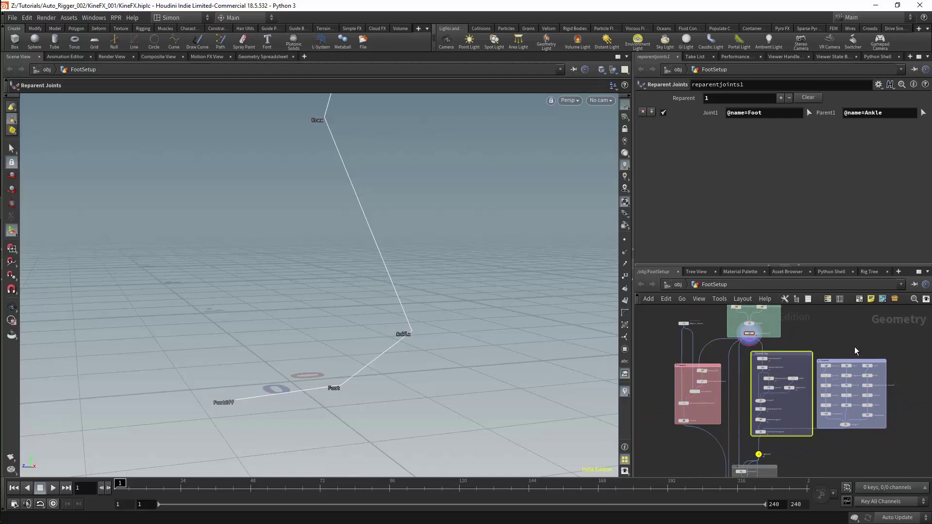
scroll(835, 352, "up", 4)
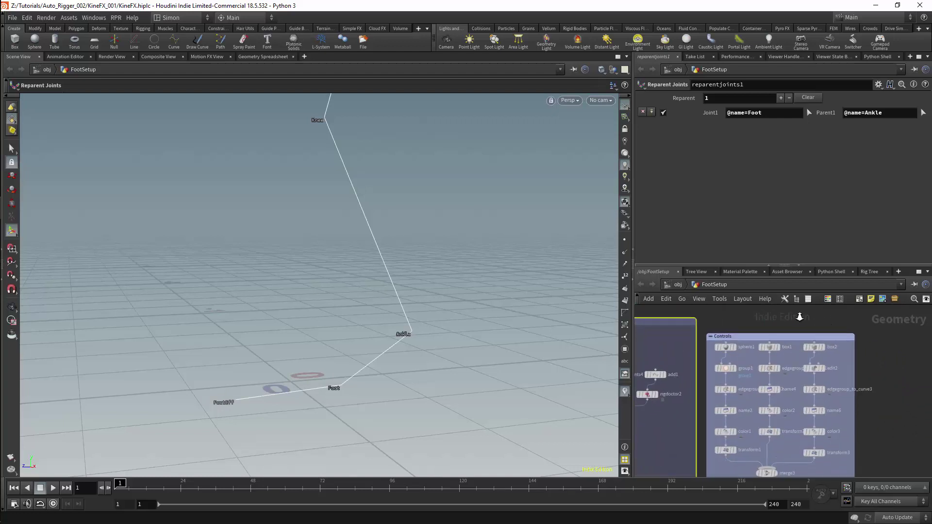
scroll(799, 317, "down", 1)
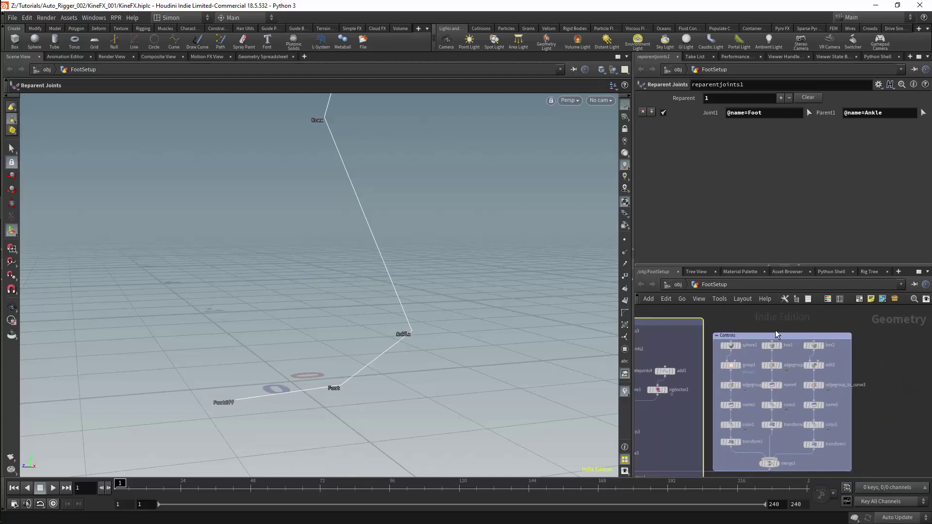
middle_click_drag(879, 465, 904, 358)
middle_click_drag(724, 409, 827, 434)
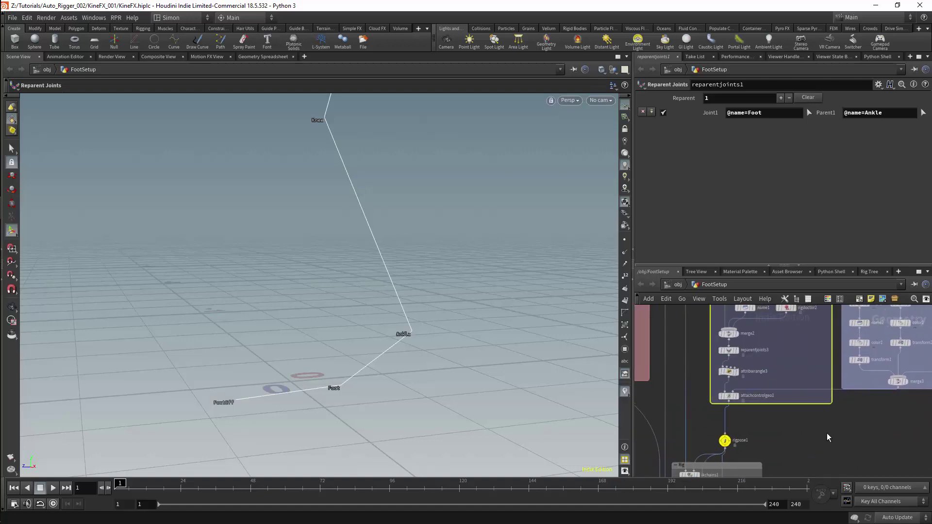
left_click(724, 440)
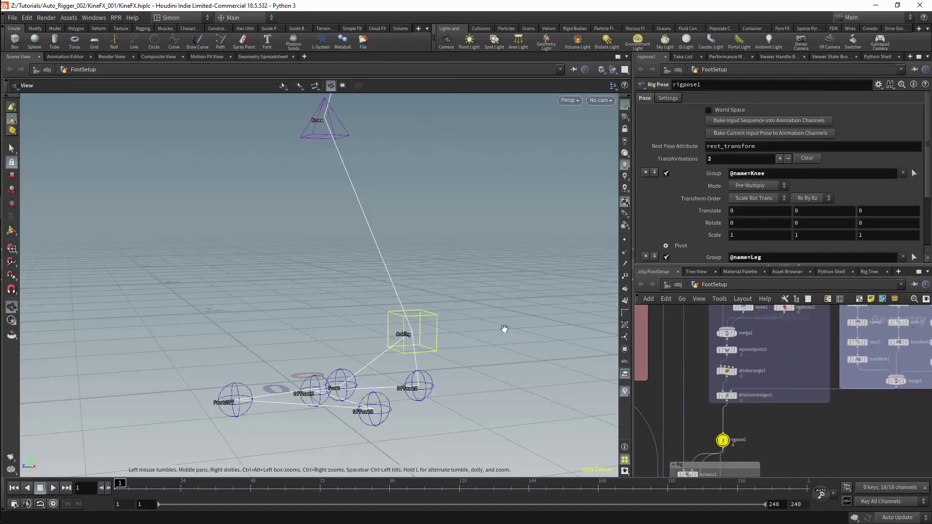
left_click_drag(504, 329, 379, 231)
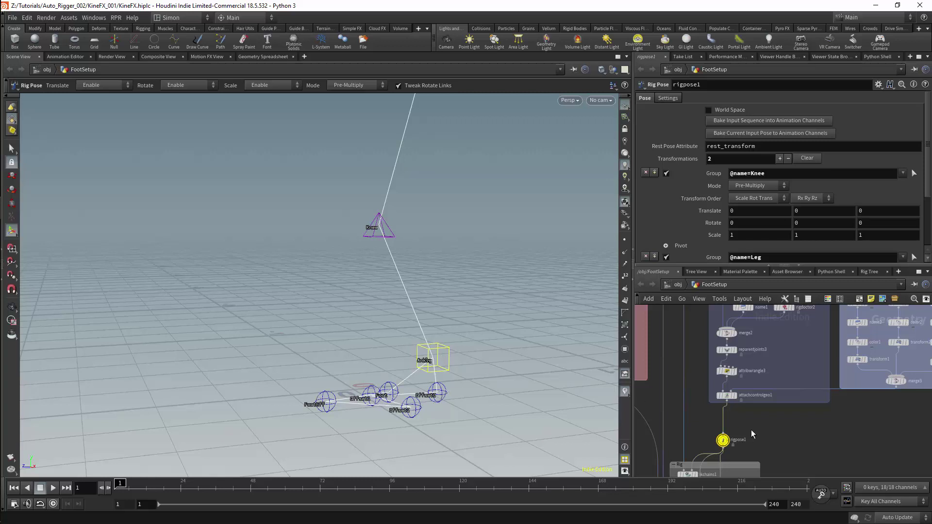
Step: Select the Abject_Horror subnetwork and display its leg mesh
middle_click_drag(750, 429, 763, 473)
middle_click_drag(691, 380, 689, 339)
left_click(723, 359)
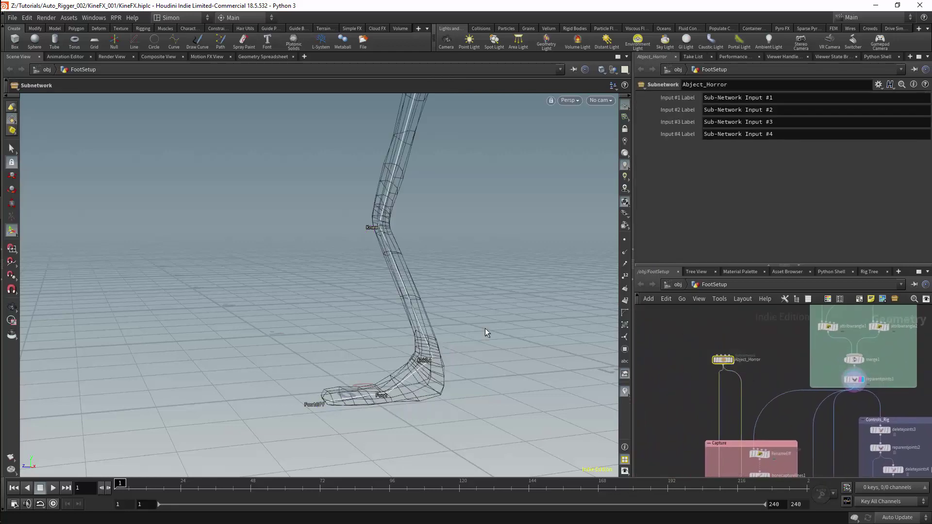
left_click_drag(485, 328, 417, 311)
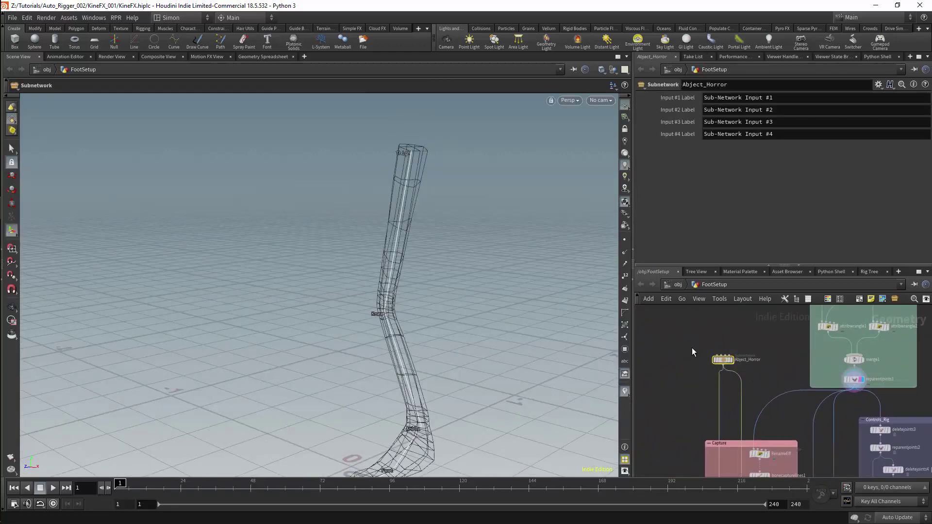
left_click(732, 361)
middle_click_drag(428, 361, 480, 300)
mouse_move(481, 300)
left_mouse_down()
mouse_move(526, 291)
mouse_move(512, 273)
mouse_move(453, 277)
mouse_move(427, 333)
mouse_move(416, 306)
mouse_move(494, 311)
mouse_move(391, 312)
mouse_move(475, 237)
mouse_move(497, 307)
left_mouse_up()
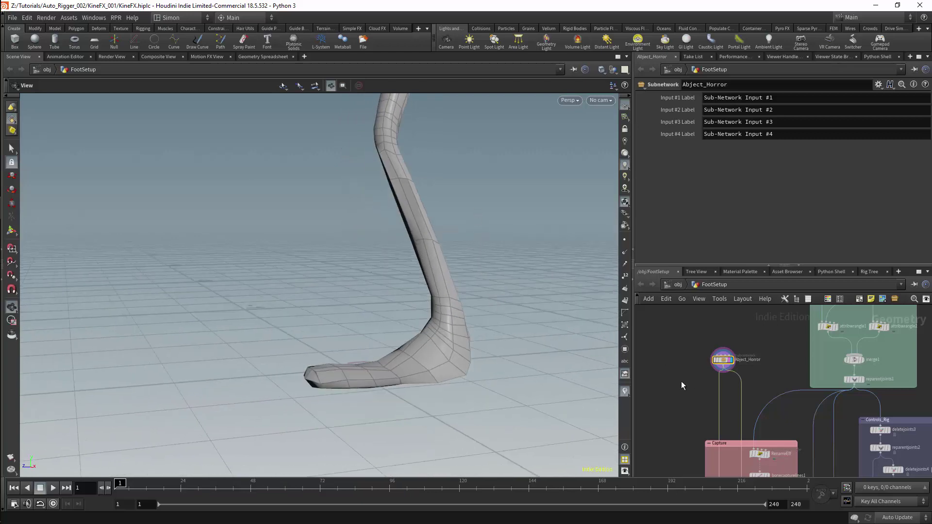
Step: Examine the Capture network box, including the RenameEff wrangle's VEX code and the bone capture nodes
mouse_move(680, 380)
middle_mouse_down()
mouse_move(683, 346)
mouse_move(669, 371)
middle_mouse_up()
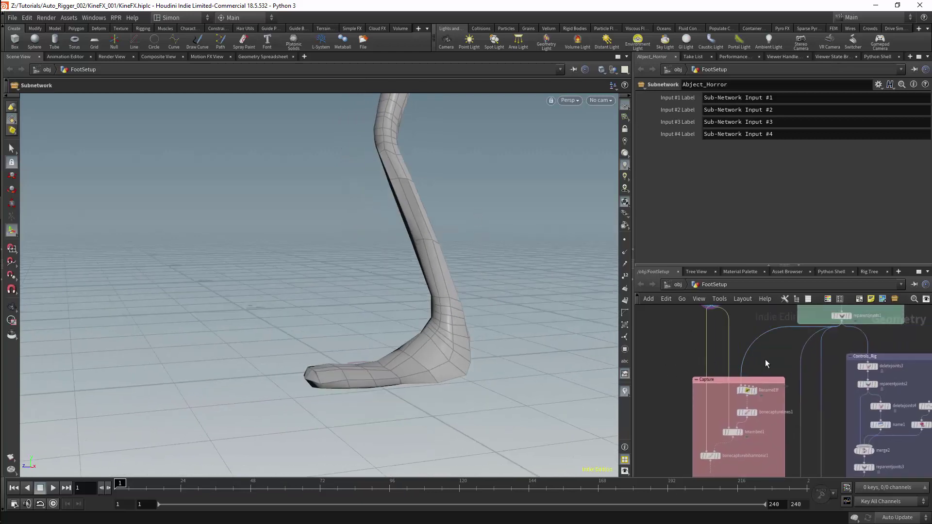
middle_click_drag(765, 359, 763, 338)
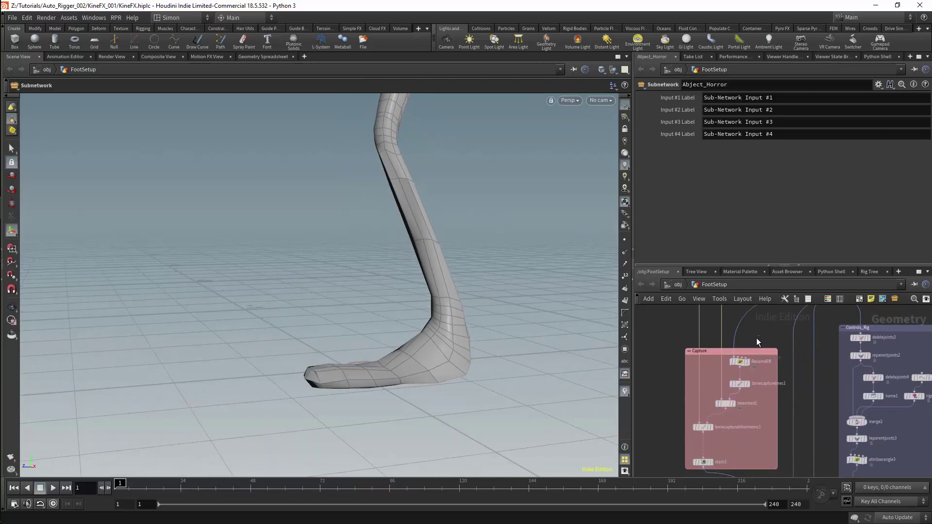
left_click(739, 361)
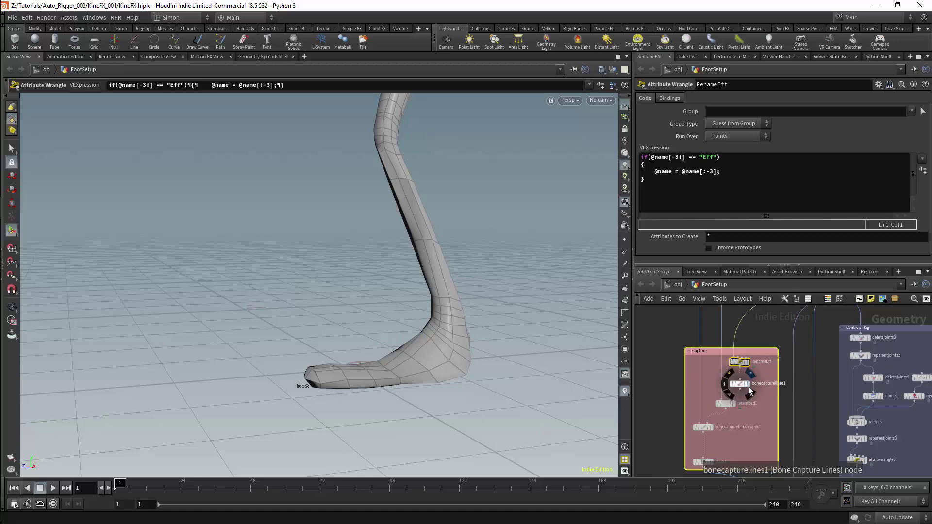
left_click_drag(630, 411, 626, 403)
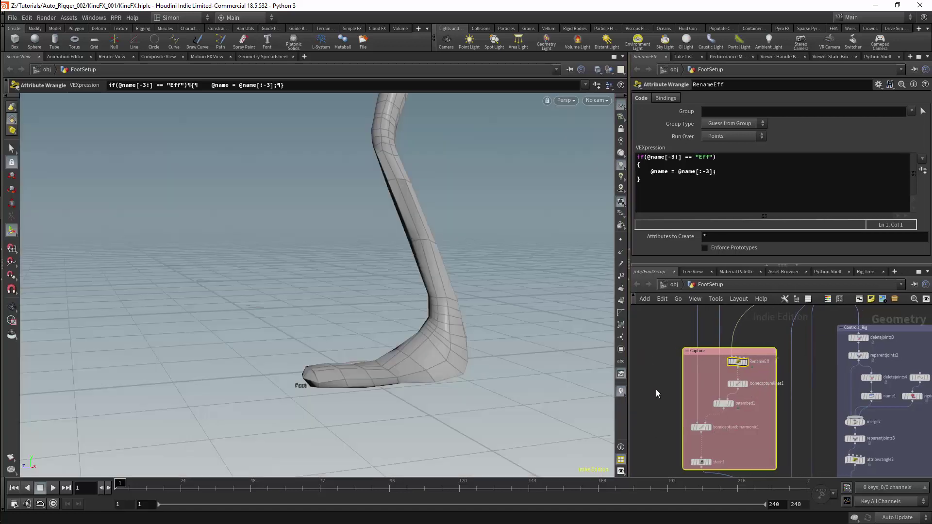
middle_click_drag(656, 389, 661, 343)
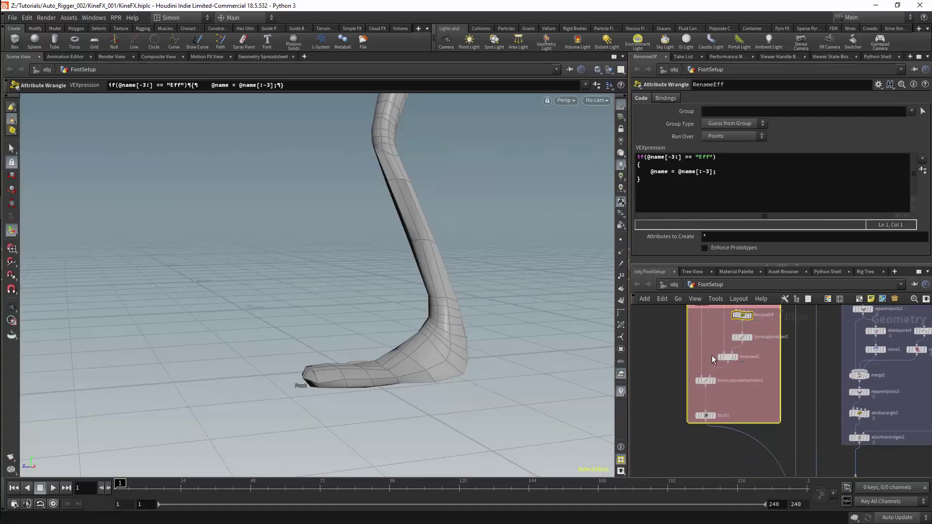
mouse_move(707, 381)
Step: Display the stash1 node's output from the Capture network box
mouse_move(707, 417)
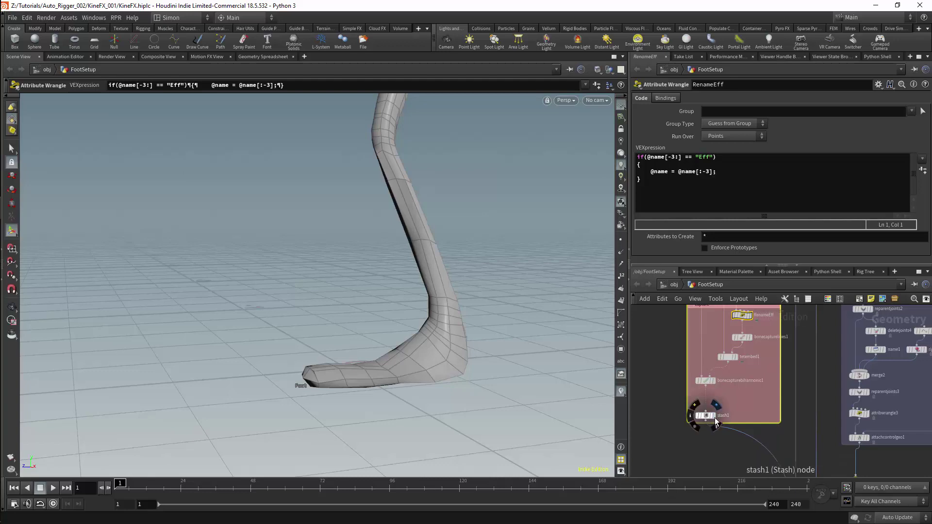
left_click(715, 406)
key("Escape")
left_click_drag(474, 281, 503, 318)
key("Return")
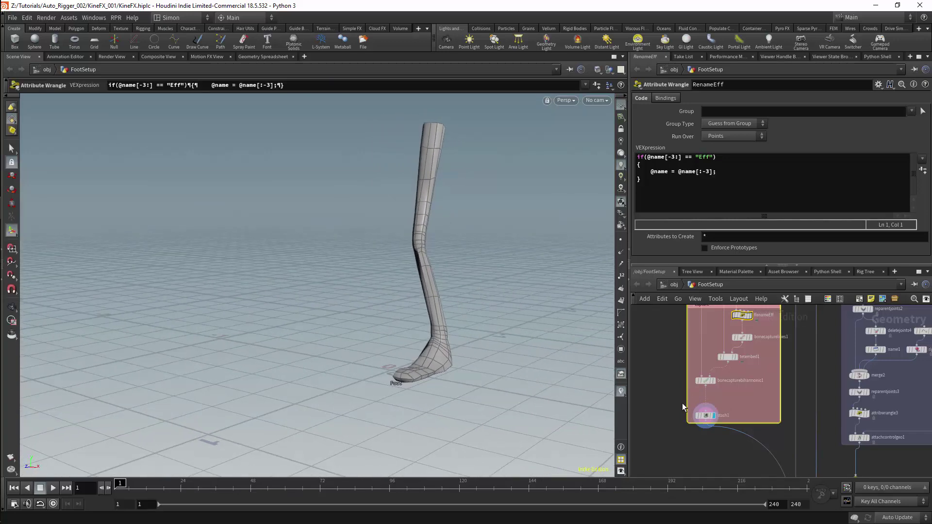
Step: Select the rigpose1 node above the Rig network box to show its controls around the leg
middle_click_drag(666, 401, 679, 204)
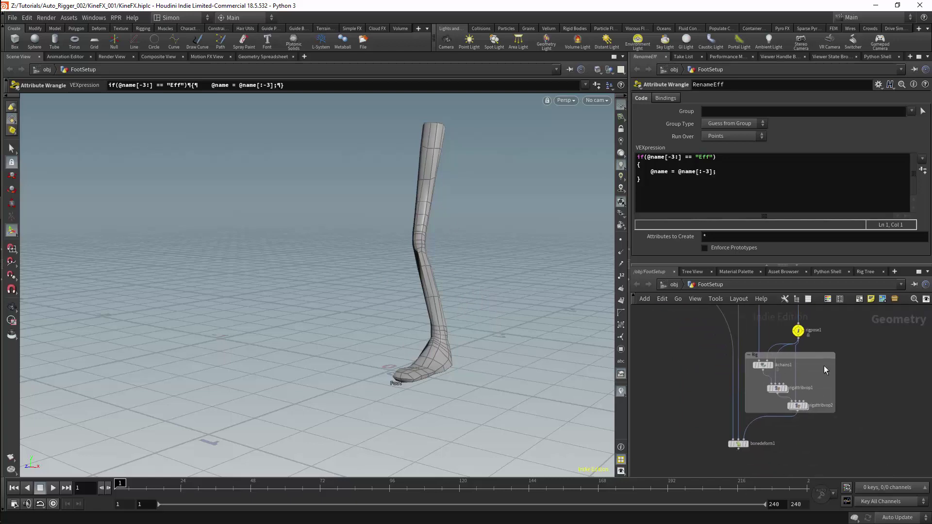
scroll(820, 344, "down", 1)
left_click(780, 342)
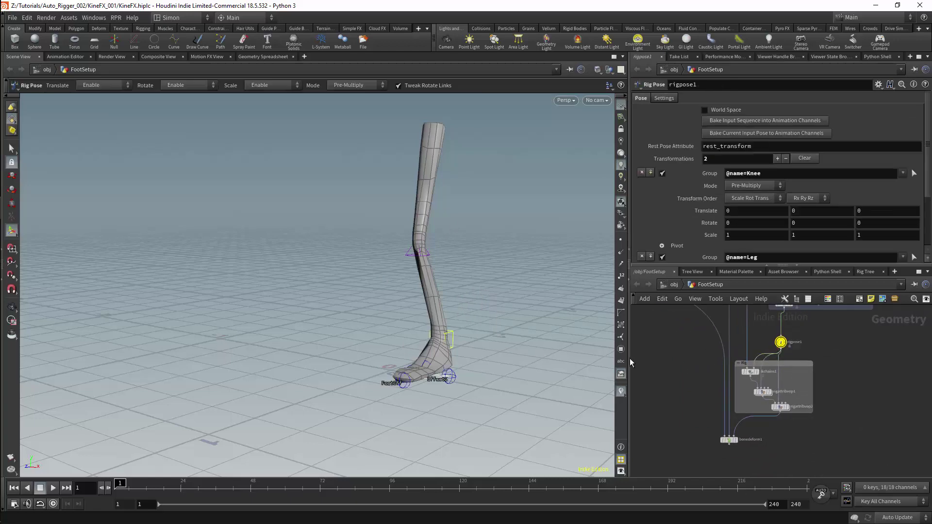
key("Escape")
left_click_drag(517, 347, 522, 296)
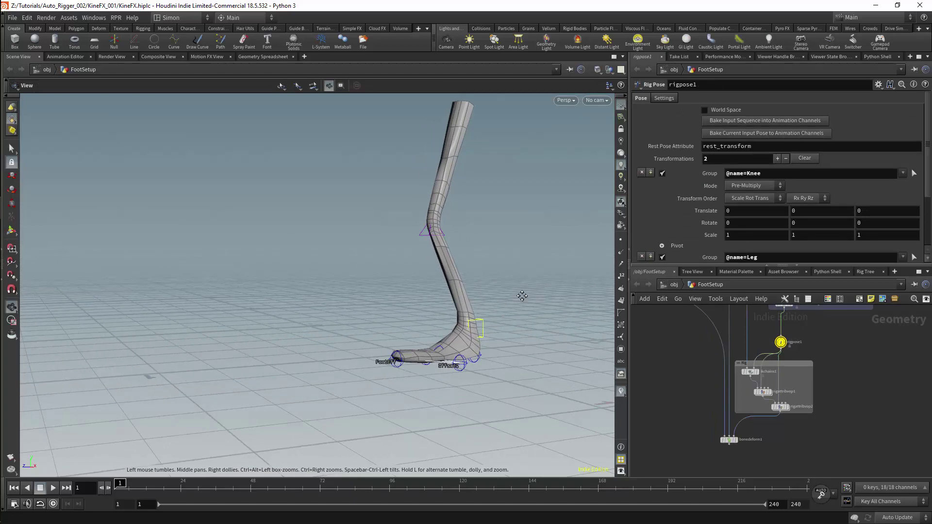
left_click_drag(521, 295, 515, 284)
key("Return")
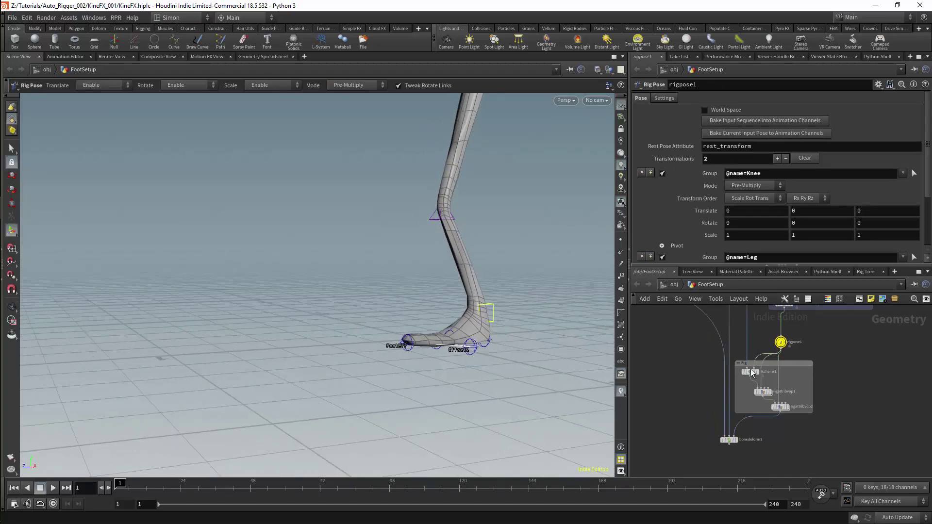
Step: Display the bonedeform1 node and set a keyframe on the Leg control at frame 1
mouse_move(738, 445)
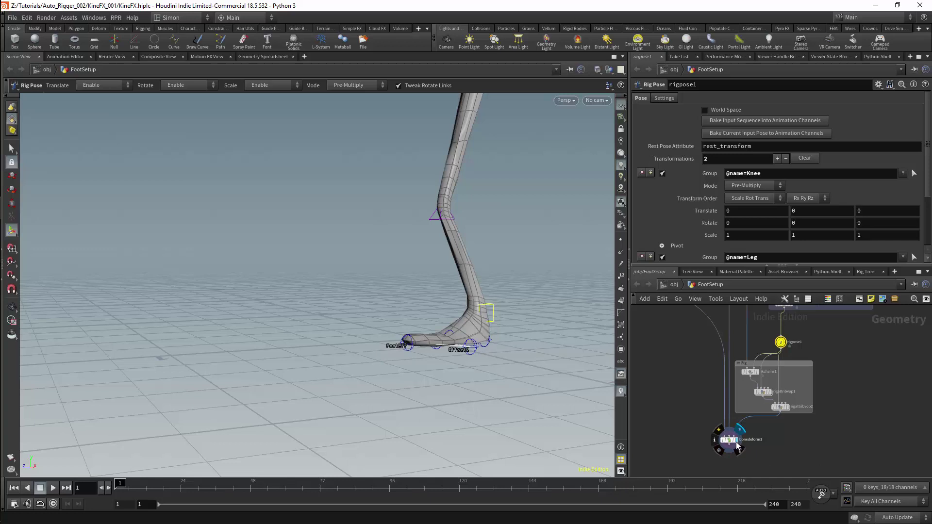
left_click(737, 446)
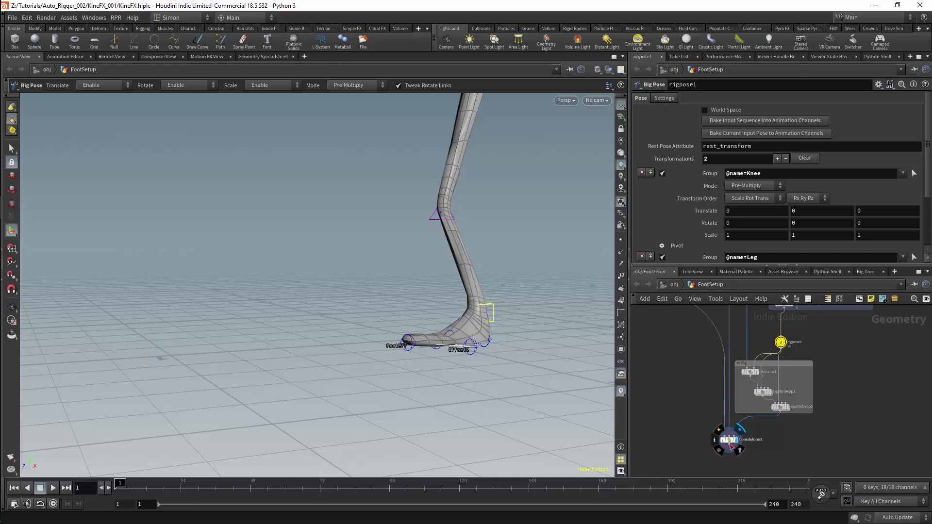
left_click(483, 308)
left_click_drag(480, 303, 356, 226)
key("k")
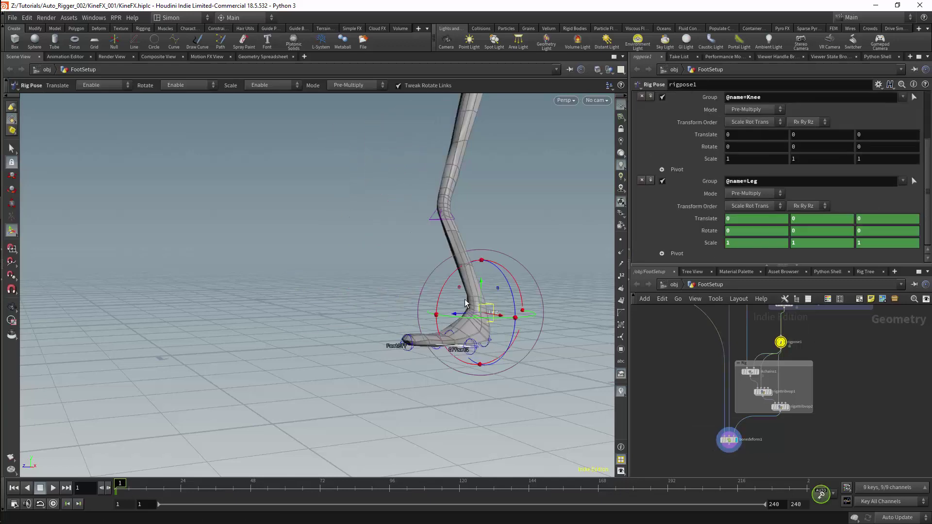
Step: Pose the leg at frame 72 by raising the Leg control off the ground and rotating the FootEff control about 7.88 degrees in X
left_click_drag(447, 270, 386, 224)
left_click_drag(631, 484, 320, 484)
left_click_drag(459, 310, 381, 280)
key("Escape")
left_click_drag(361, 292, 357, 284)
left_click(395, 246)
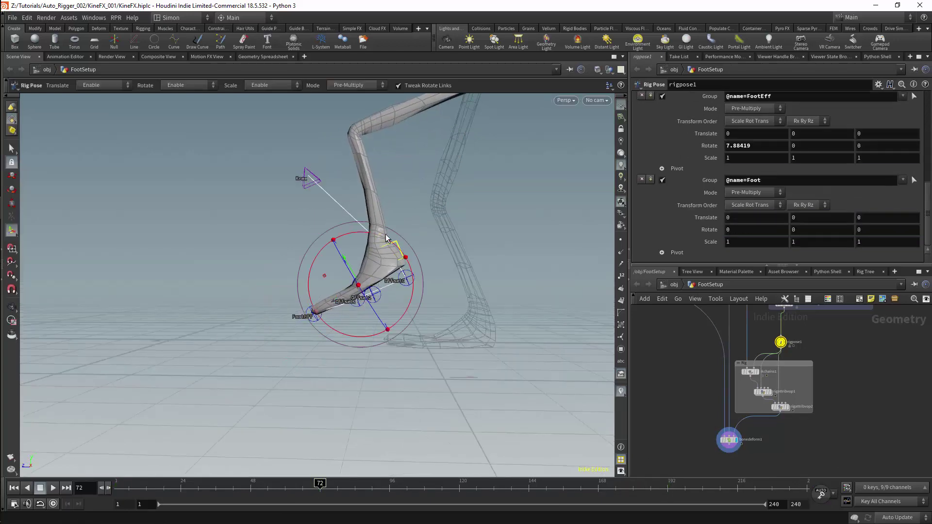
left_click_drag(395, 250, 384, 241)
Step: Pose the leg at frame 154 by rotating the Leg control, the FootEff control to about 20.69 and the Foot control to about -10.06 degrees in X
left_click_drag(320, 484, 559, 484)
left_click(387, 304)
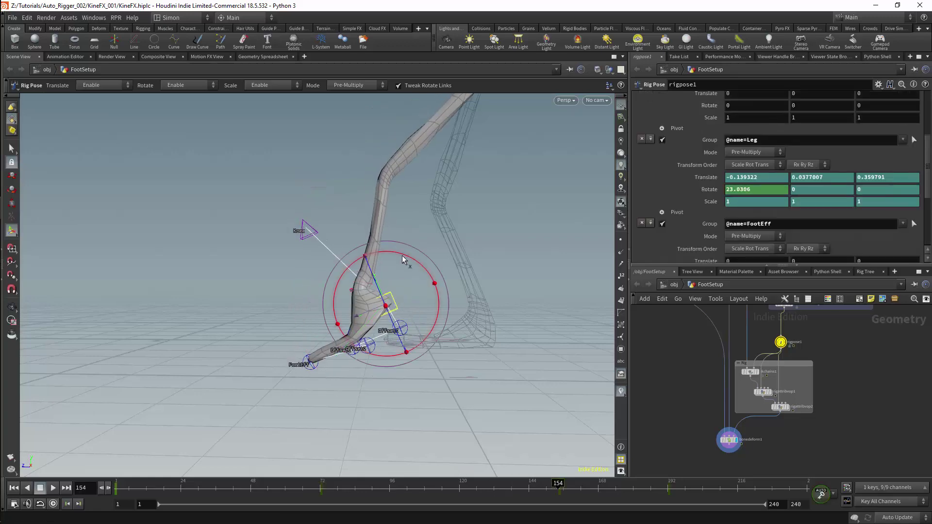
left_click_drag(407, 259, 437, 302)
left_click(298, 268)
left_click_drag(348, 258, 344, 244)
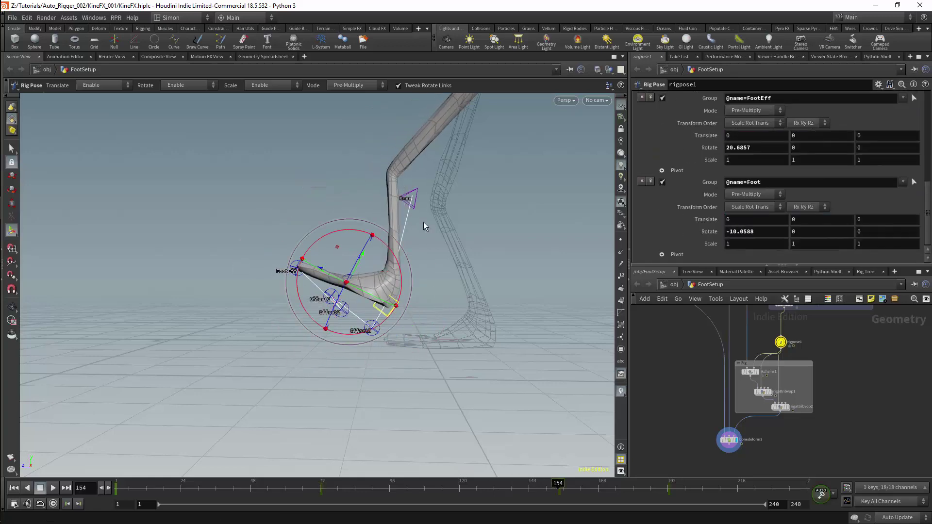
Step: Move the Knee control to about -0.084 in Y and 0.406 in Z, and return to frame 1
left_click(408, 198)
left_click_drag(406, 162, 311, 118)
left_click(116, 484)
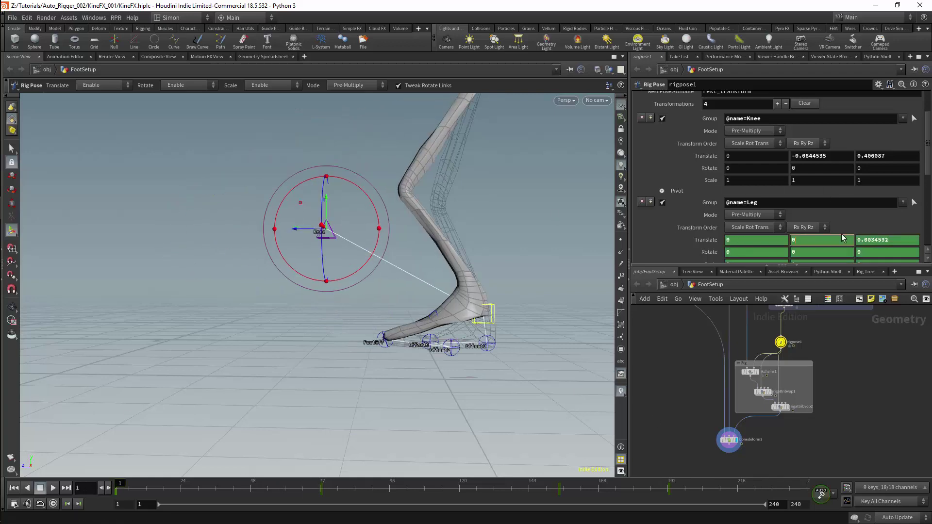
Step: Rotate the FootEff control to about 3.83 and the Foot control to about 2.63 degrees in X, and review the animation up to frame 207
left_click(388, 342)
mouse_move(412, 296)
left_mouse_down()
mouse_move(423, 303)
mouse_move(414, 296)
left_mouse_up()
left_click(441, 339)
left_click(322, 484)
left_click_drag(238, 485, 244, 485)
key("Up")
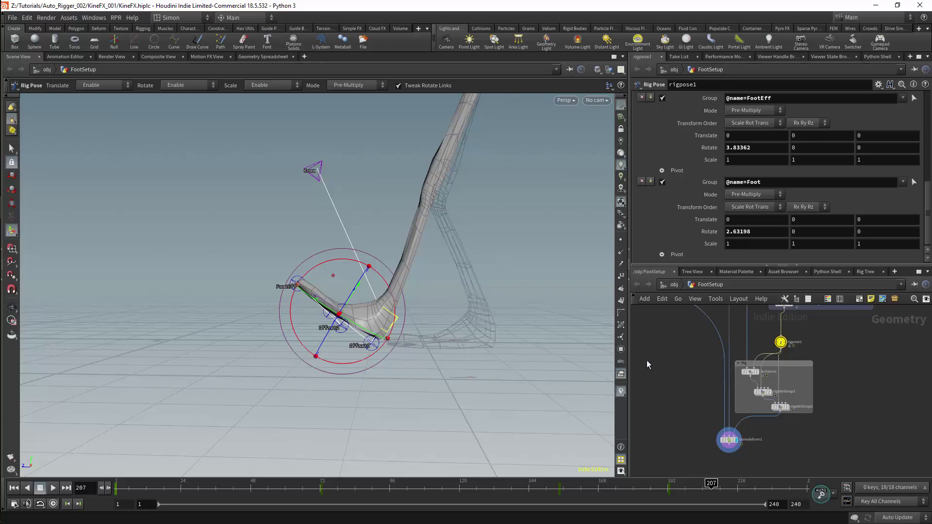
Step: Add a KineFX ROP FBX Character Output node below the bonedeform1 node
key("Escape")
left_click_drag(447, 235, 482, 283)
key("Return")
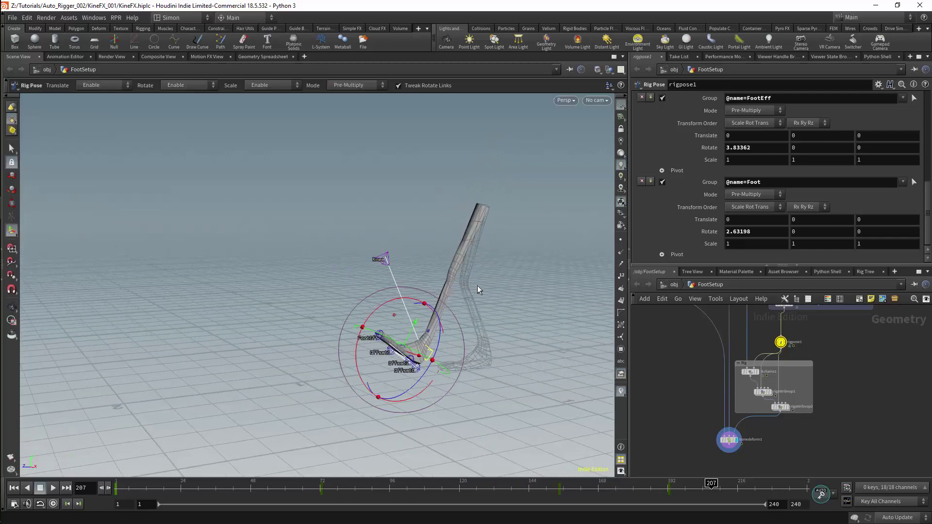
key("space")
middle_click_drag(686, 412, 706, 392)
middle_click_drag(689, 424, 683, 414)
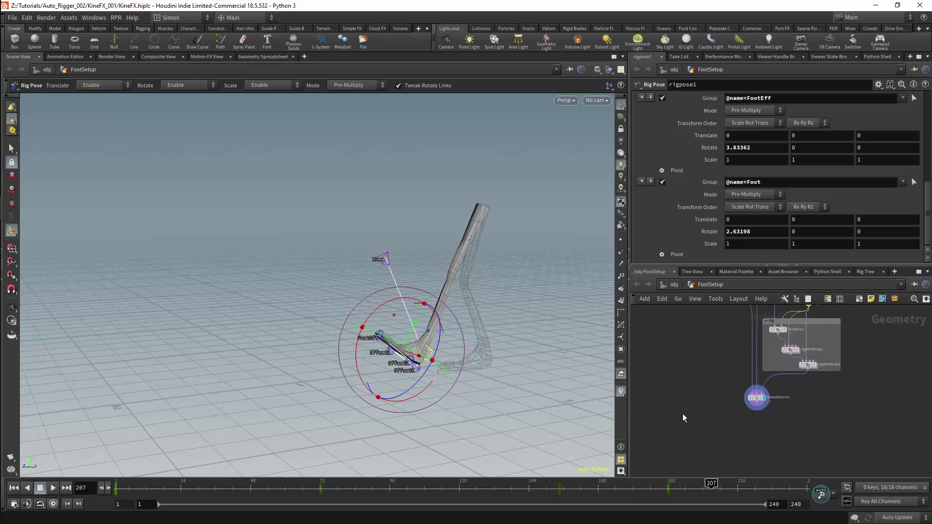
key("Tab")
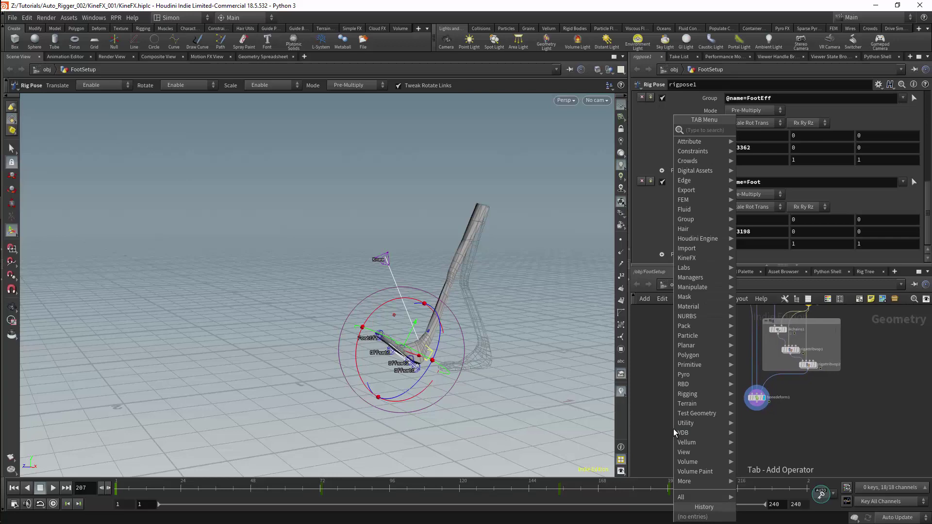
mouse_move(724, 261)
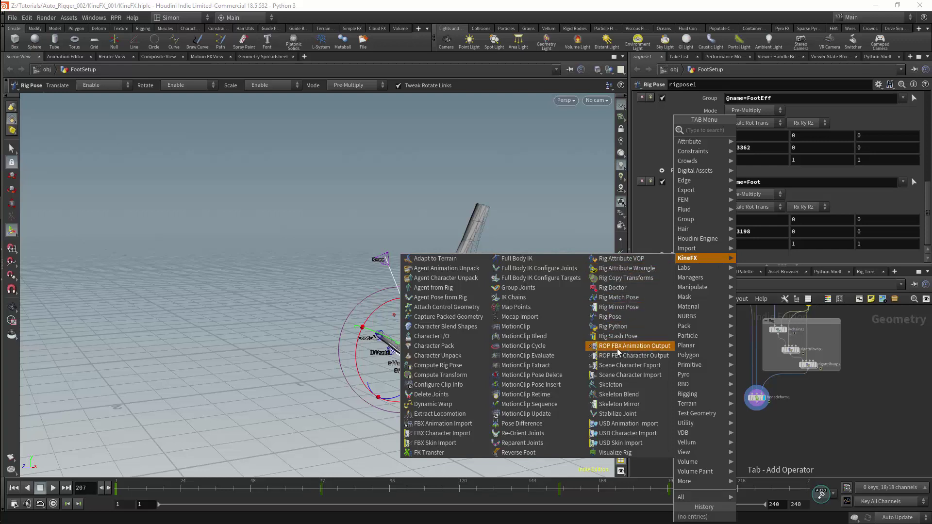
left_click(645, 355)
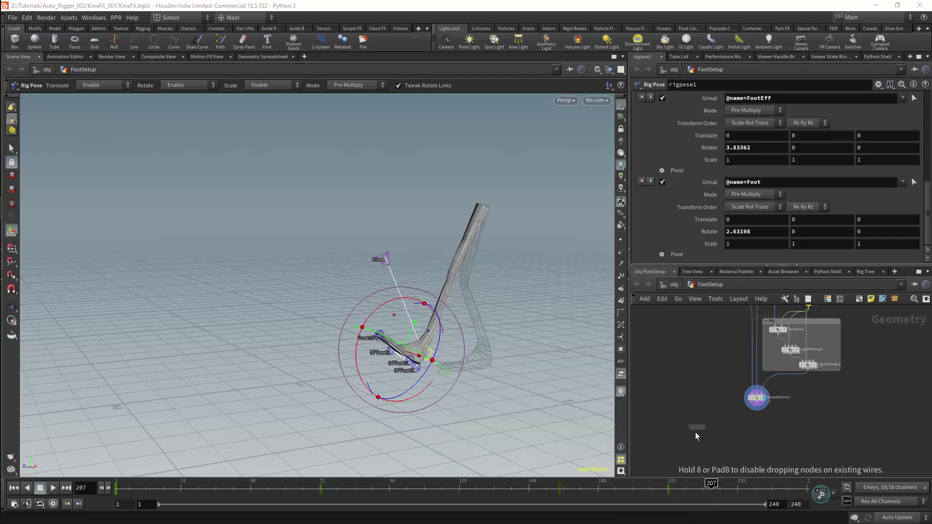
left_click(689, 432)
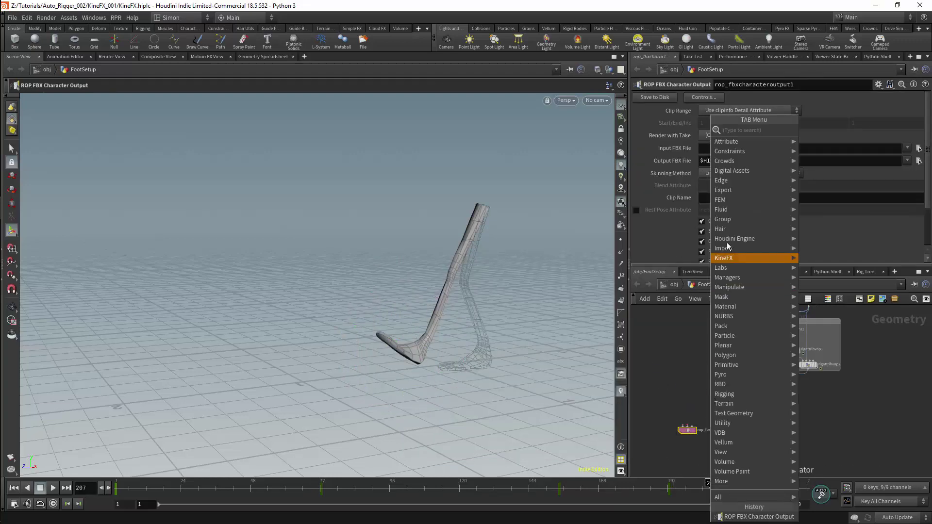
Step: Add a ROP FBX Animation Output node beside the FBX character output node
mouse_move(733, 261)
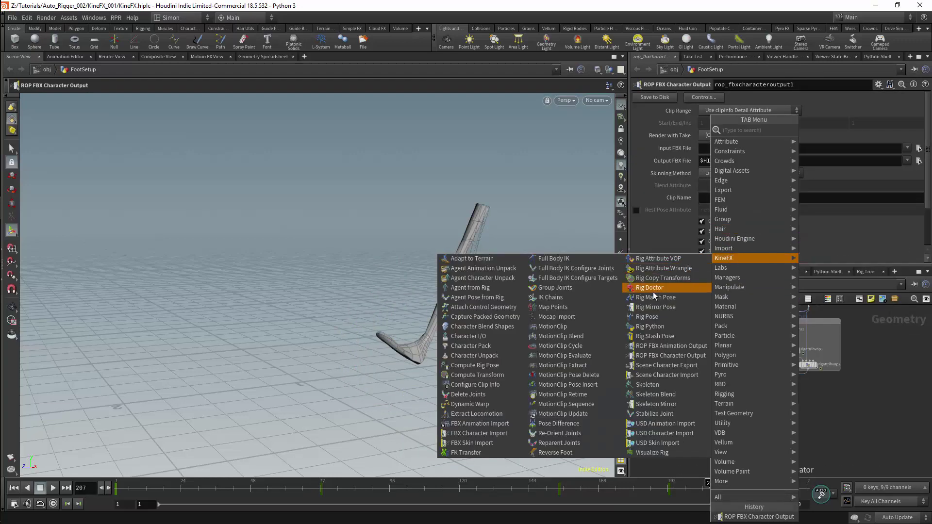
left_click(660, 355)
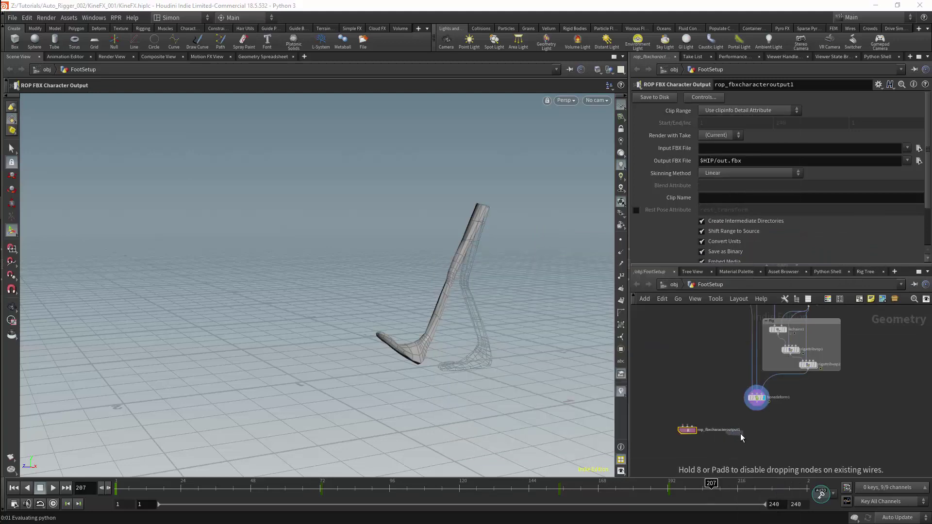
left_click(750, 430)
scroll(790, 403, "up", 4)
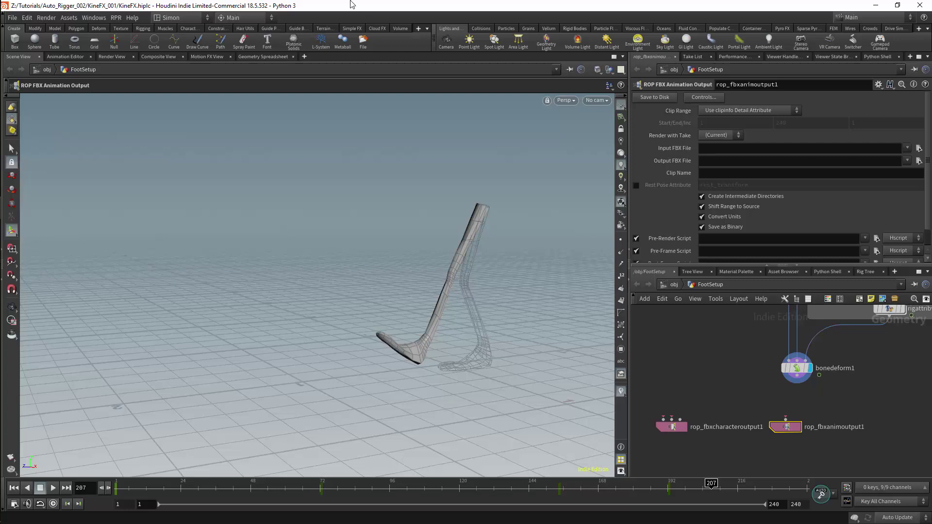
Step: Rearrange the two FBX output nodes and move bonedeform1 down between them
scroll(716, 373, "down", 3)
left_click(686, 455)
scroll(706, 430, "down", 2)
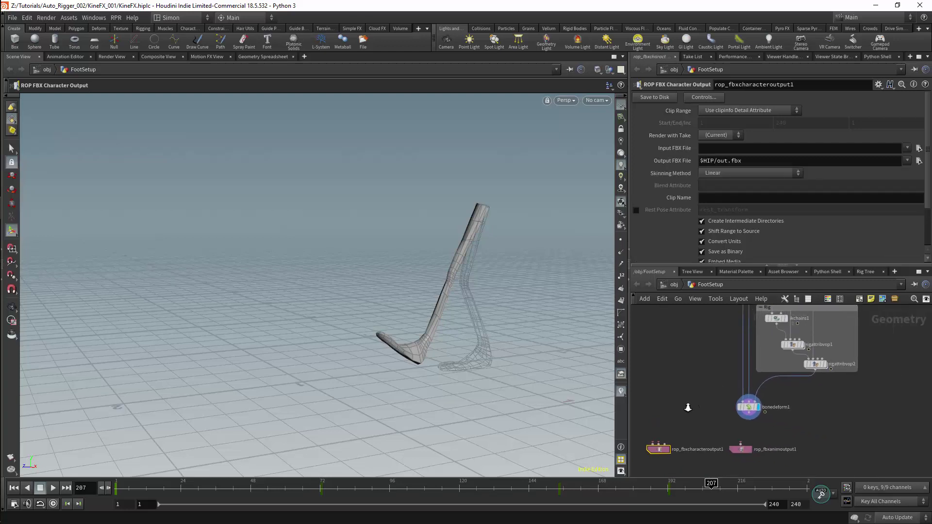
middle_click_drag(794, 422, 792, 424)
left_click_drag(750, 444, 774, 445)
left_click_drag(681, 444, 707, 445)
middle_click_drag(776, 426, 754, 430)
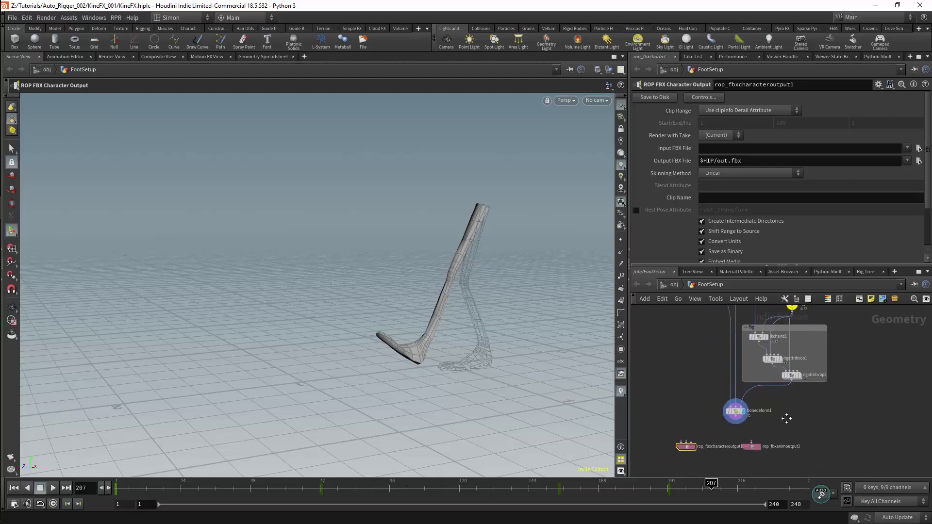
mouse_move(756, 447)
left_mouse_down()
mouse_move(758, 435)
mouse_move(758, 443)
left_mouse_up()
left_click_drag(732, 412, 732, 434)
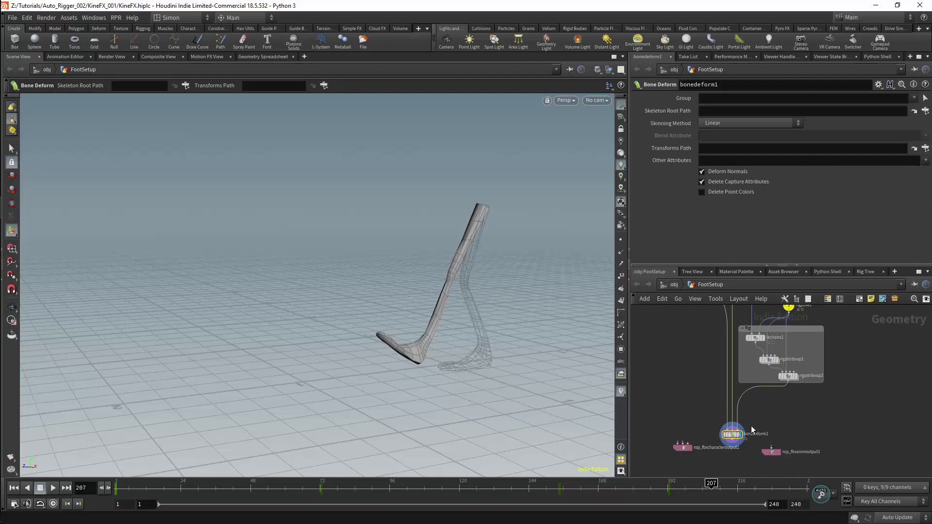
Step: Add a small sticky note beside bonedeform1 reading "Only happens in Houdini"
key("shift+p")
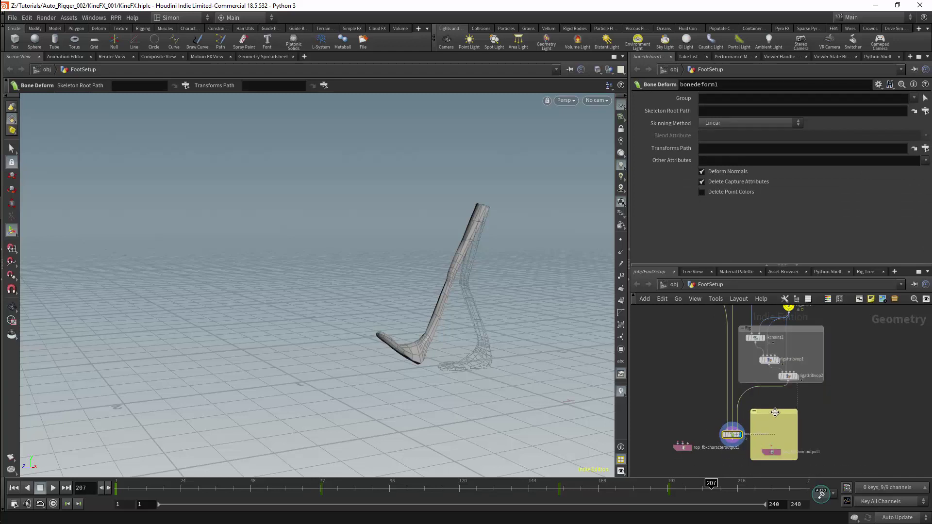
left_click(797, 466)
left_click_drag(797, 467, 763, 420)
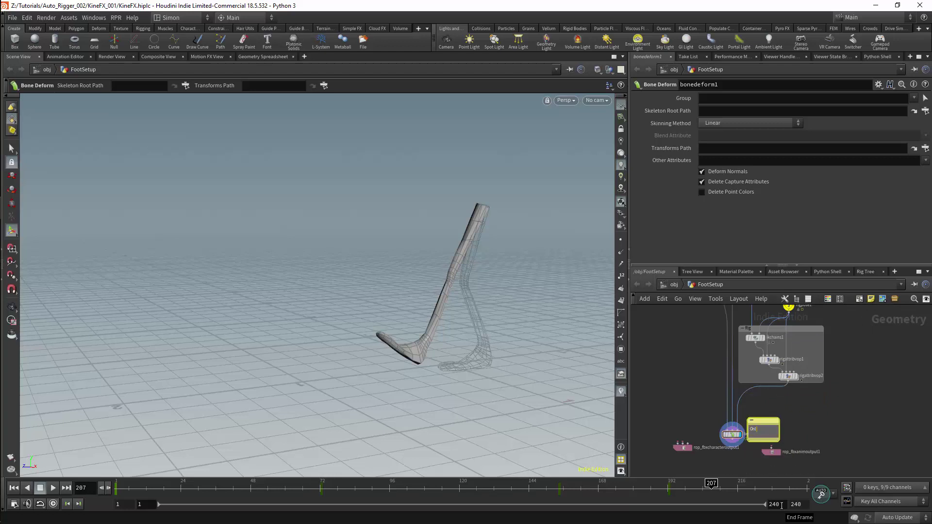
type("Only happens in Houdini")
Step: Reposition the FBX character output node and connect stash1 from the Capture box to its first input
scroll(813, 385, "down", 4)
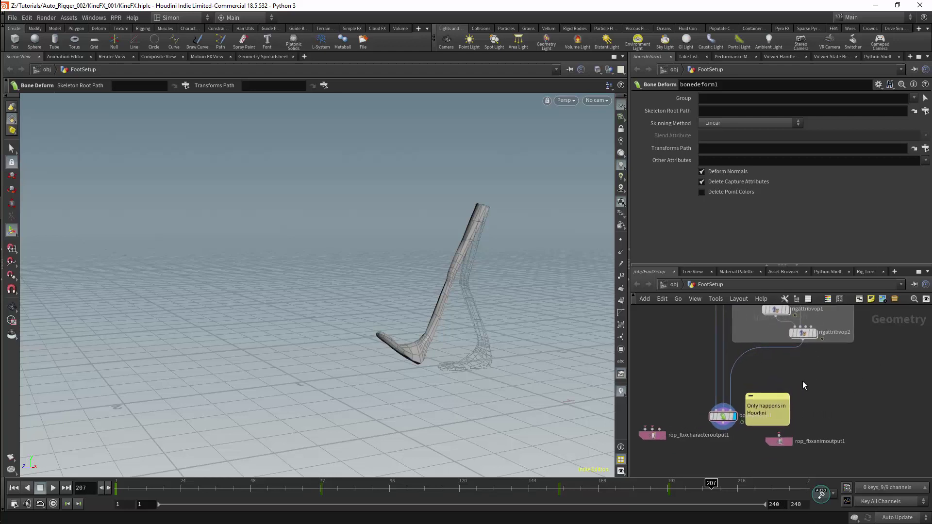
left_click_drag(744, 428, 776, 447)
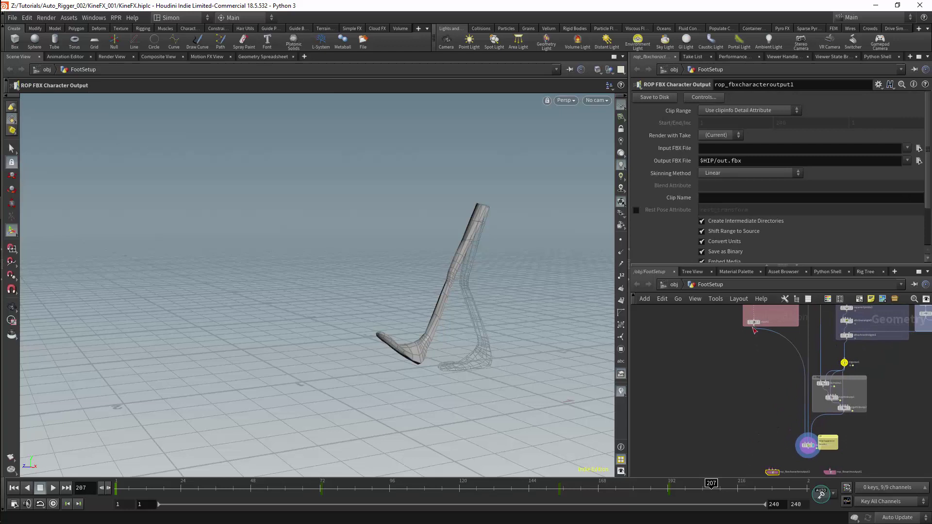
left_click_drag(754, 327, 772, 429)
scroll(787, 377, "up", 4)
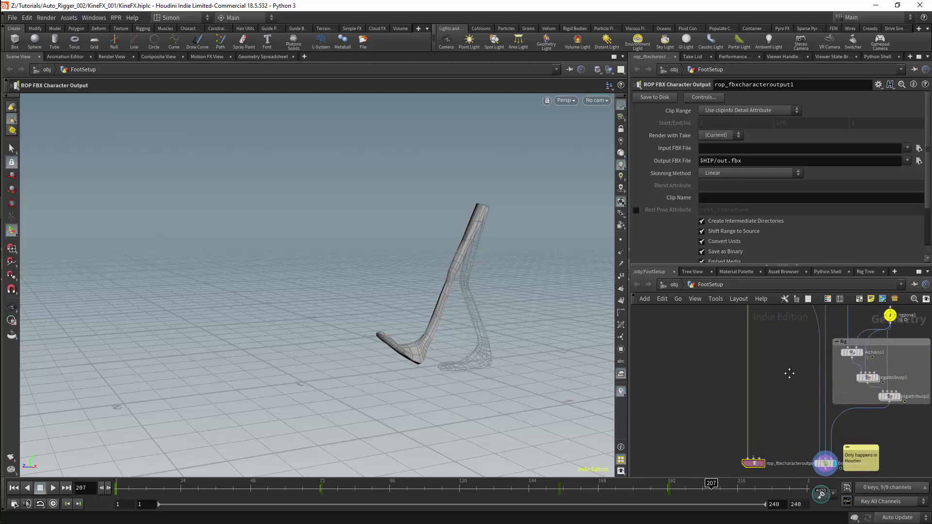
Step: Connect reparentjoints1 to the Capture Pose input and rigattribvop2 to the third input of the FBX character output node
middle_click_drag(789, 373, 807, 459)
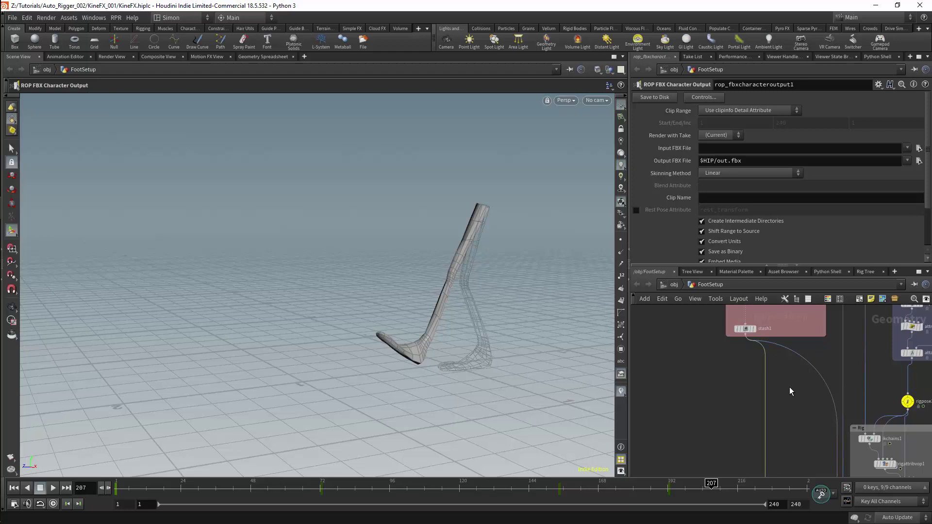
middle_click_drag(789, 386, 810, 372)
left_click(842, 347)
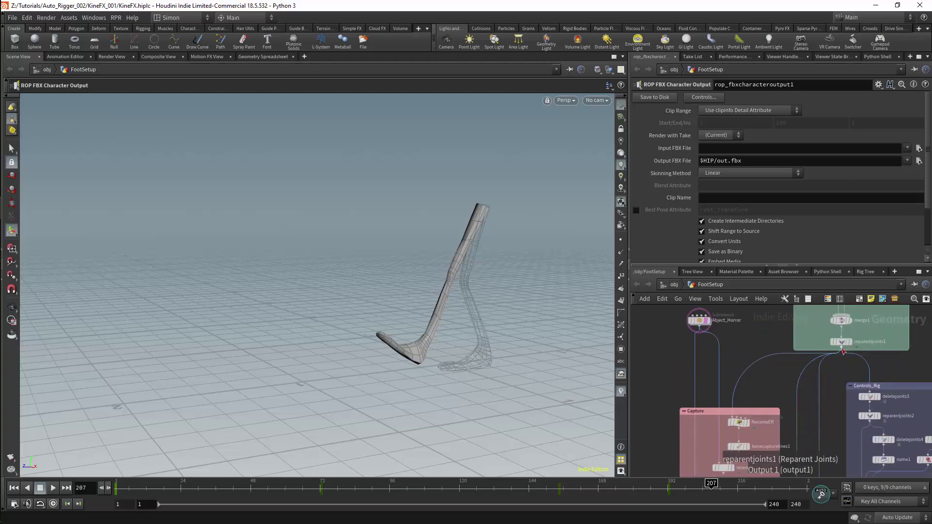
middle_click_drag(804, 451, 774, 378)
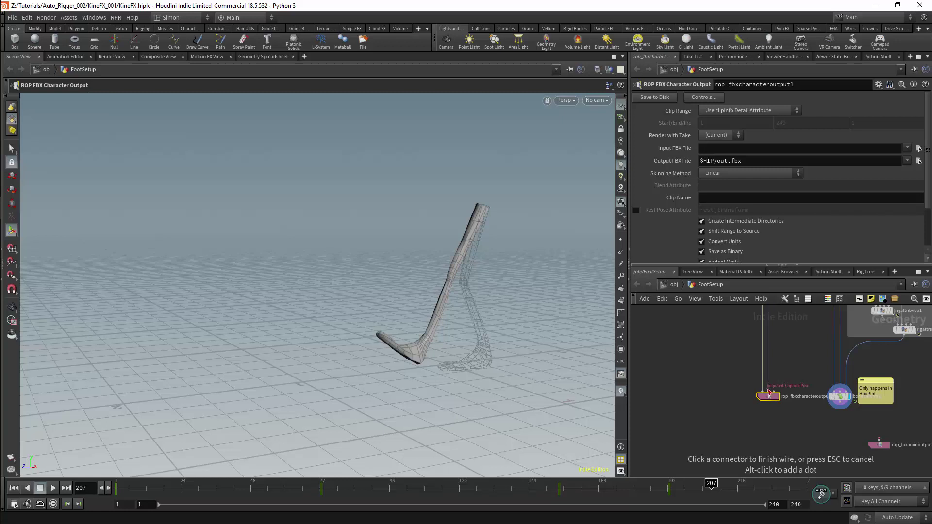
key("Escape")
left_click_drag(864, 351, 737, 408)
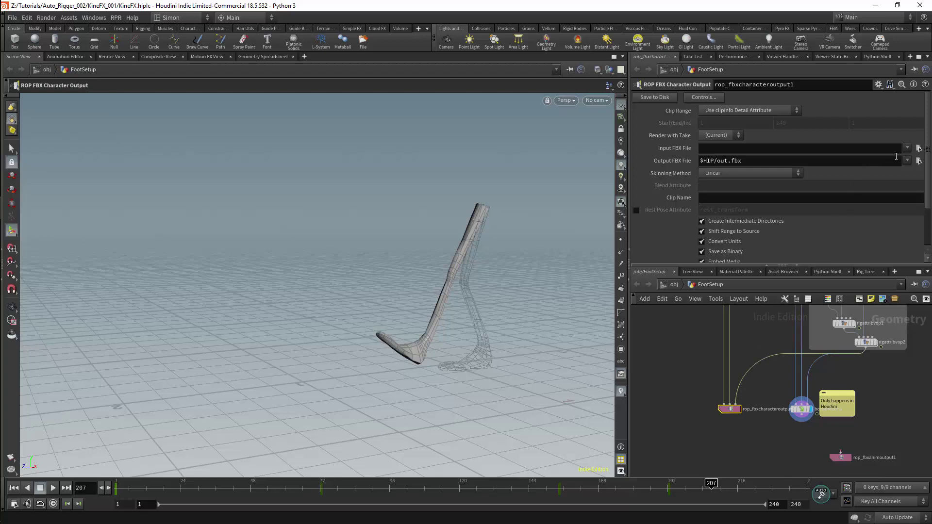
Step: Set the character output's FBX file to Leg in the $HIP/Filmbox folder
left_click(918, 161)
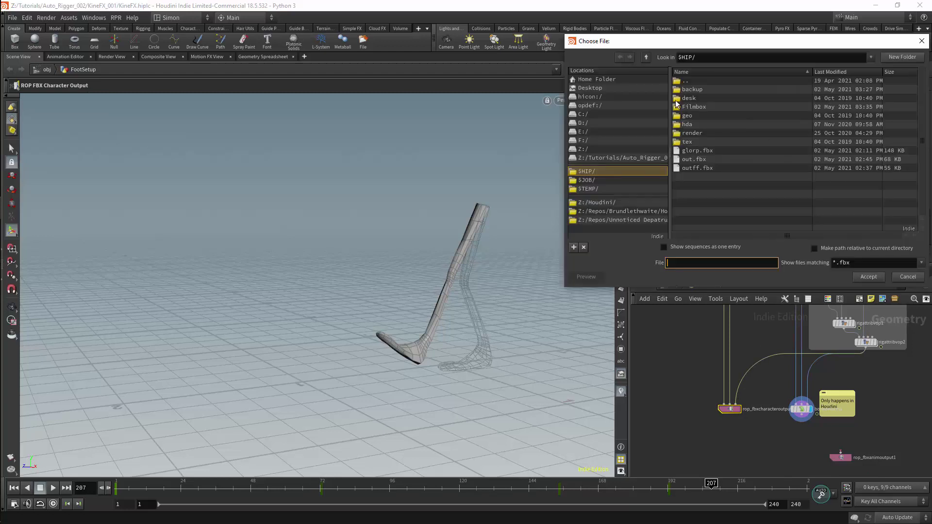
double_click(689, 108)
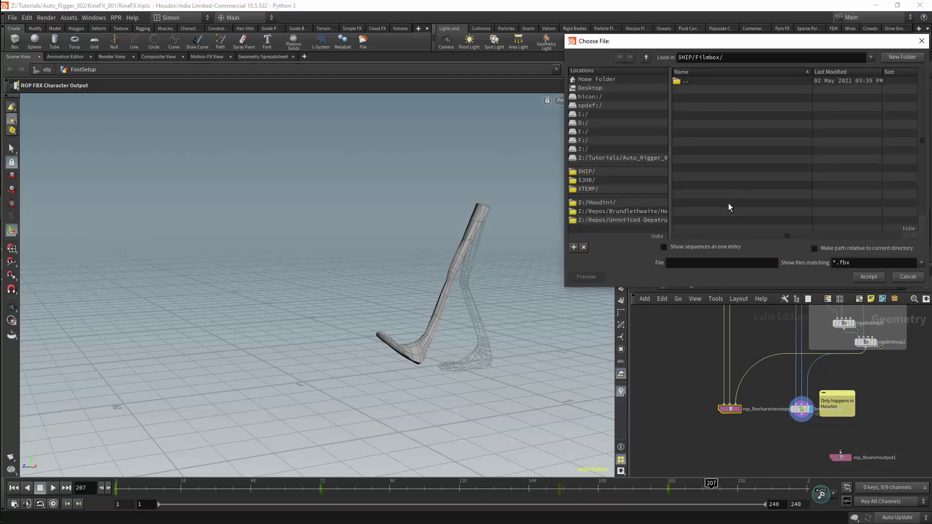
left_click(717, 263)
type("Leg")
key("Return")
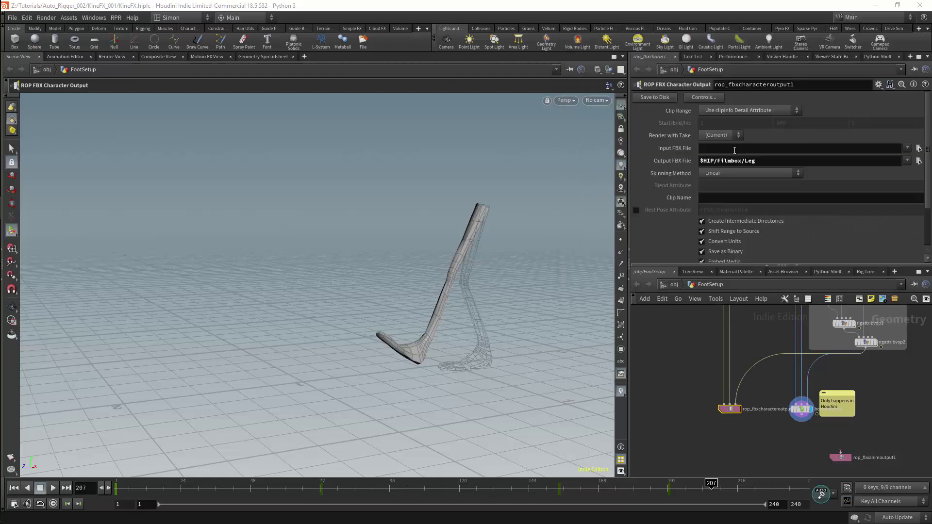
Step: Try to save the character FBX to disk and examine the error details of rop_fbxcharacteroutput1
left_click(668, 99)
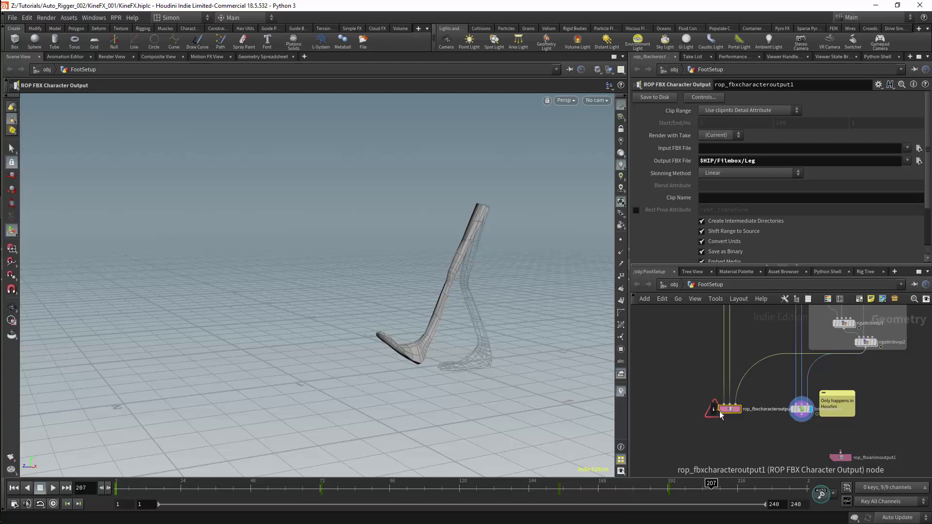
left_click(758, 333)
left_click(712, 410)
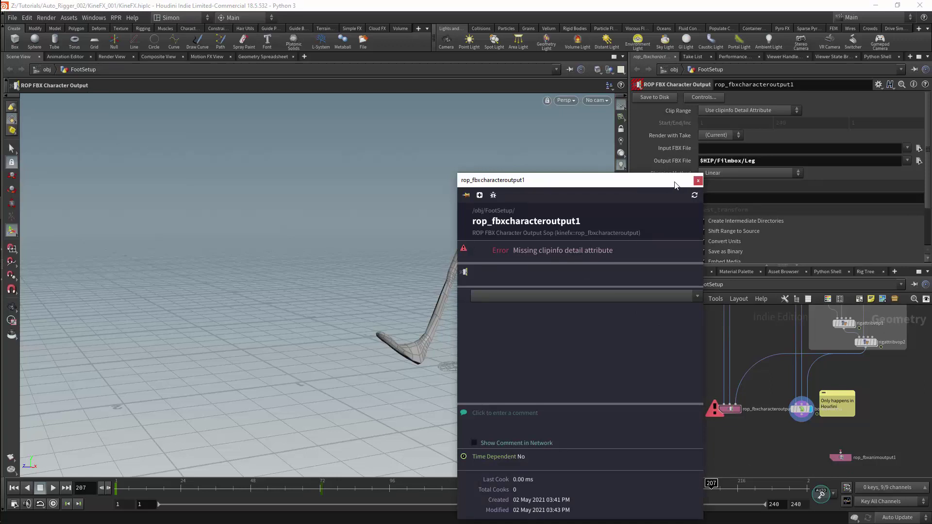
left_click_drag(672, 184, 554, 128)
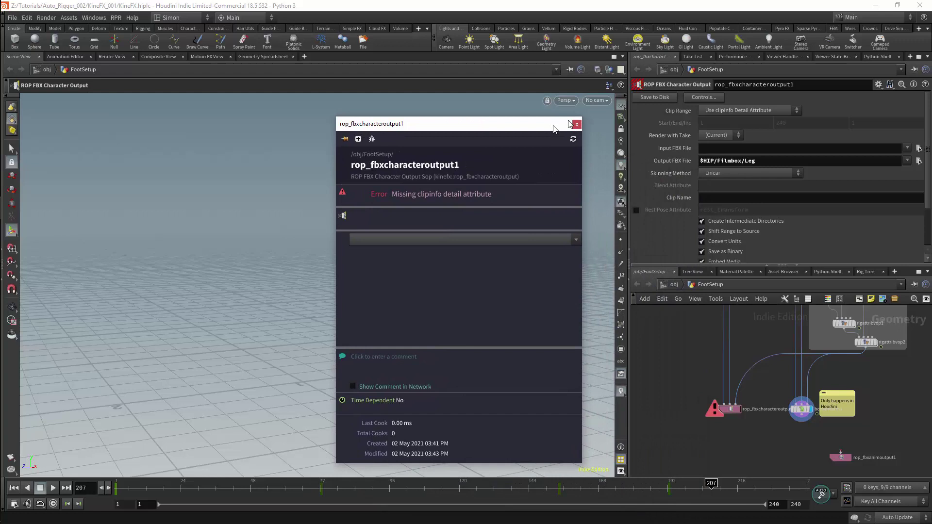
left_click_drag(553, 129, 554, 127)
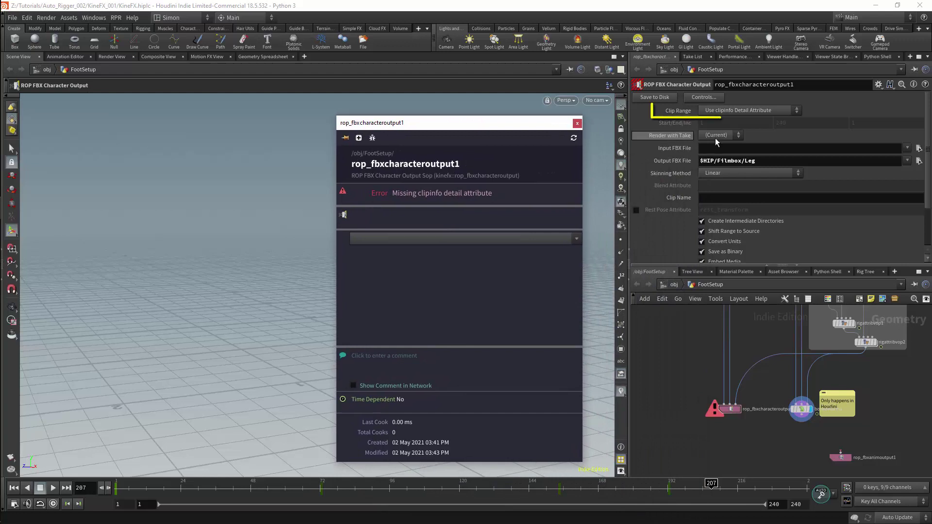
Step: Set the character output's clip range to Render Current Frame and save the FBX to disk
left_click(733, 110)
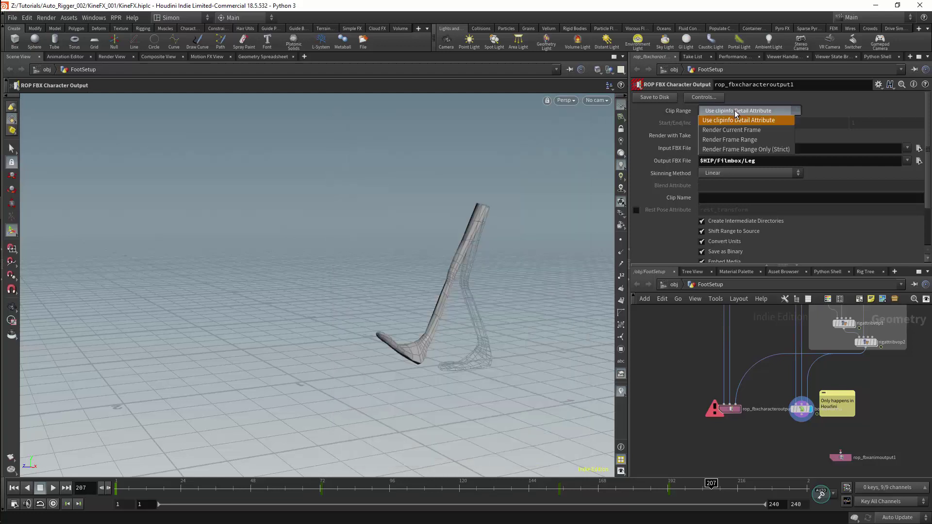
left_click(731, 130)
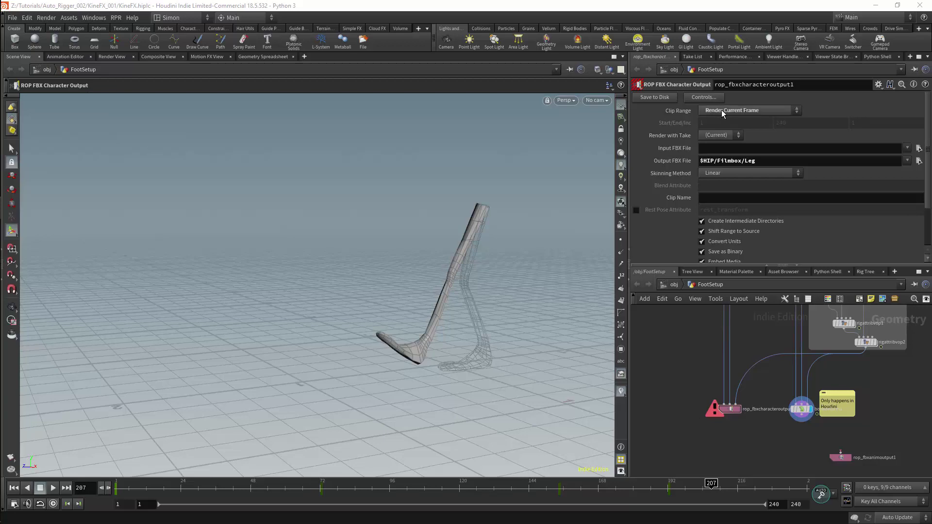
left_click(665, 98)
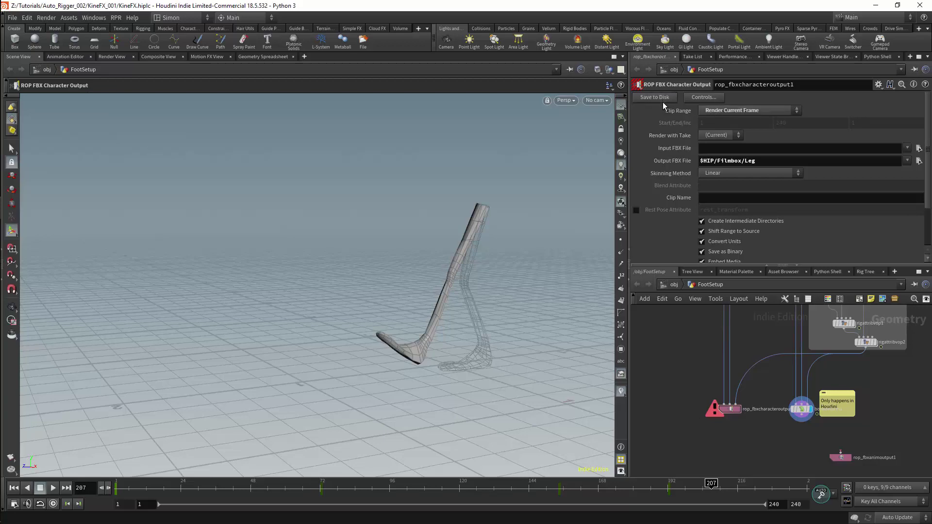
Step: Check the Filmbox folder in File Explorer for the exported Leg.fbx file, and return to Houdini
left_click(729, 409)
key("alt+Tab")
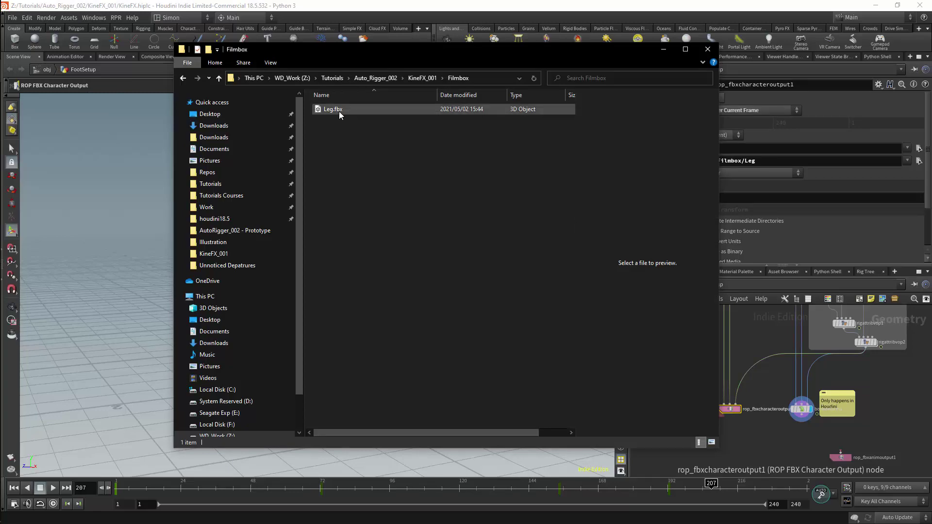
key("alt+Tab")
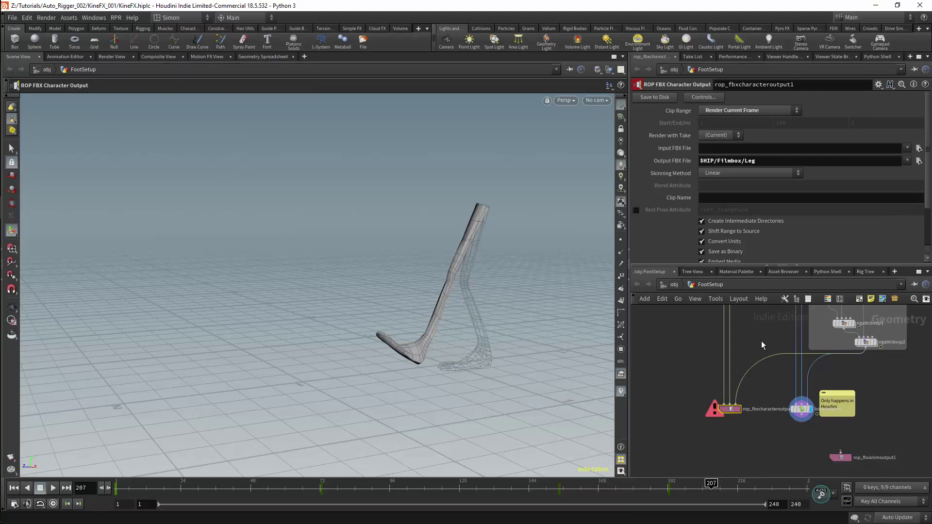
Step: Add a Null node below rigattribvop2, wired to its output, and name it AnimationOut
middle_click_drag(759, 339, 743, 342)
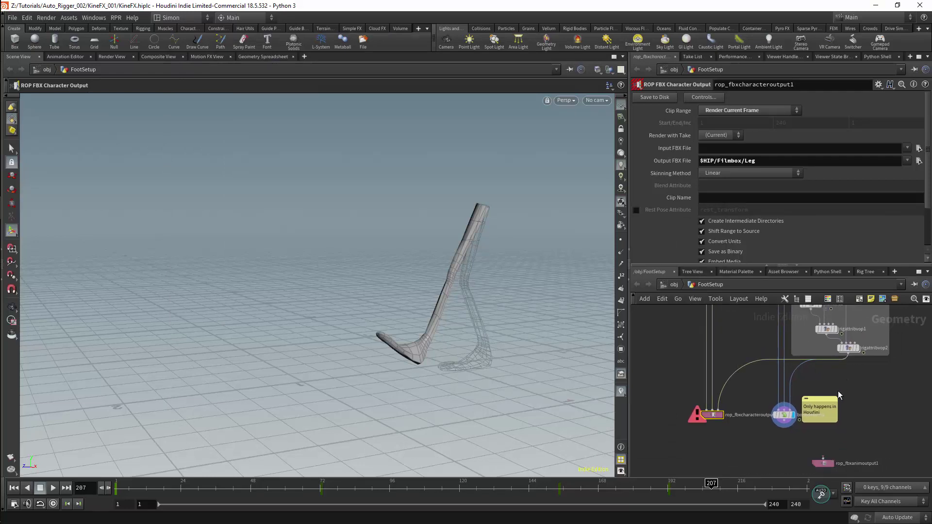
middle_click_drag(735, 427, 682, 442)
key("Tab")
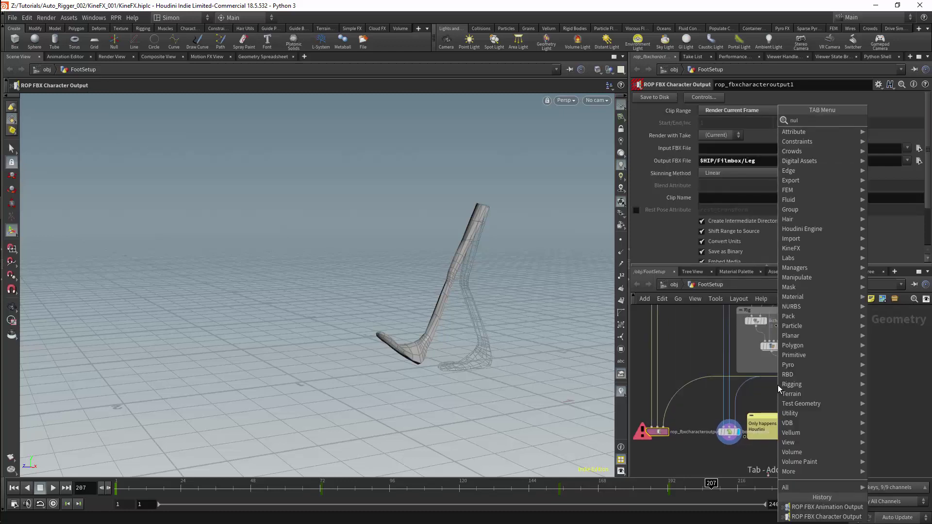
type("null")
key("Return")
left_click(791, 398)
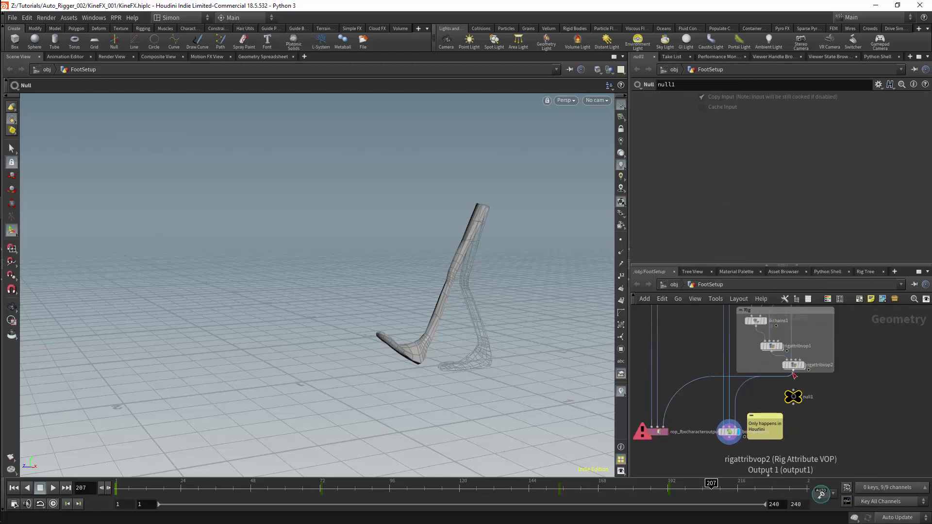
double_click(806, 394)
type("Animat")
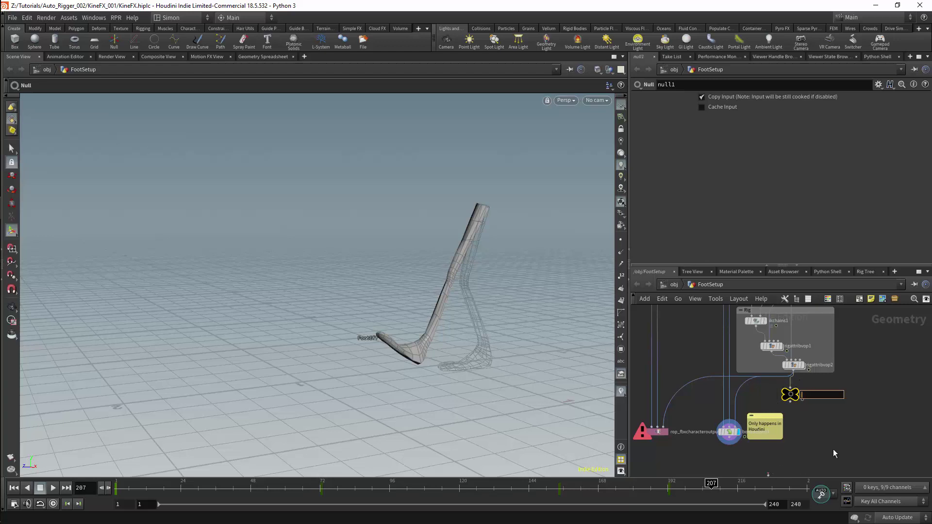
type("ionOut")
key("Return")
Step: Insert a Null node on the wire coming from reparentjoints1, between the capture box and the Controls_Rig box
middle_click_drag(698, 350, 734, 368)
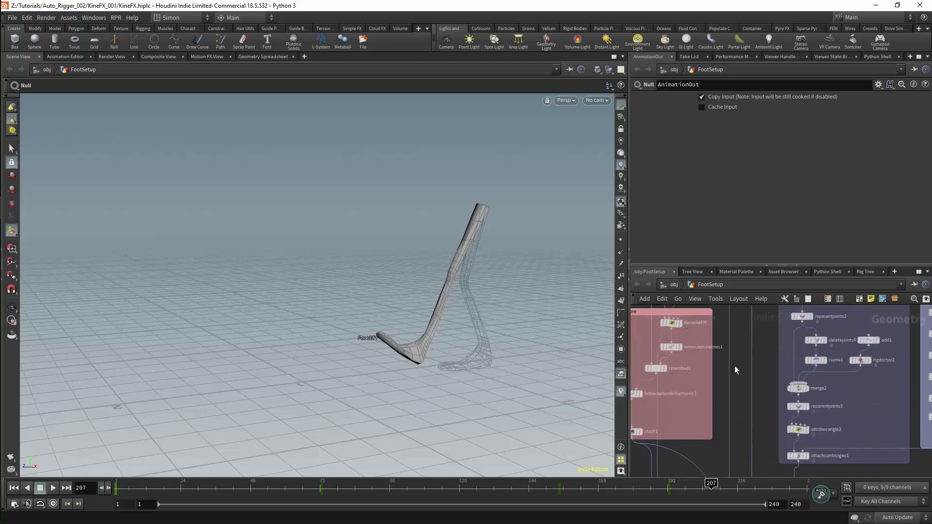
middle_click_drag(735, 323, 738, 364)
key("Tab")
type("nu")
key("Return")
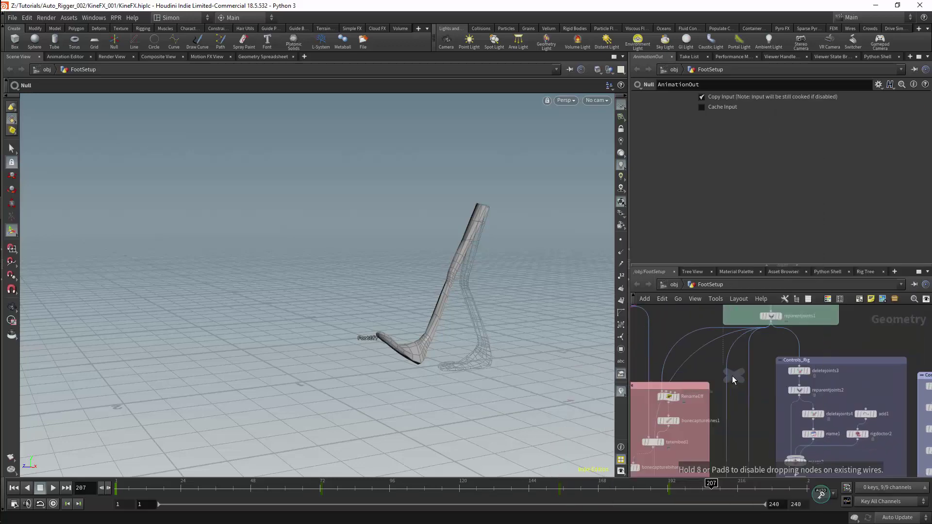
left_click(749, 377)
middle_click_drag(762, 382, 760, 349)
left_click_drag(751, 344, 749, 344)
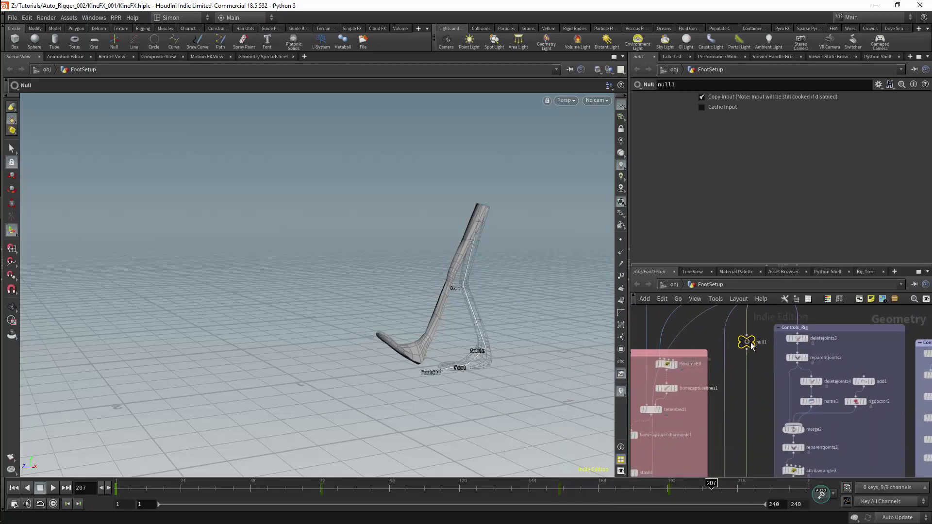
Step: Rename the new null under reparentjoints1 to Rig_Out
middle_click_drag(750, 346, 745, 402)
middle_click_drag(755, 463, 771, 380)
middle_click_drag(773, 342, 777, 436)
middle_click_drag(778, 318, 770, 357)
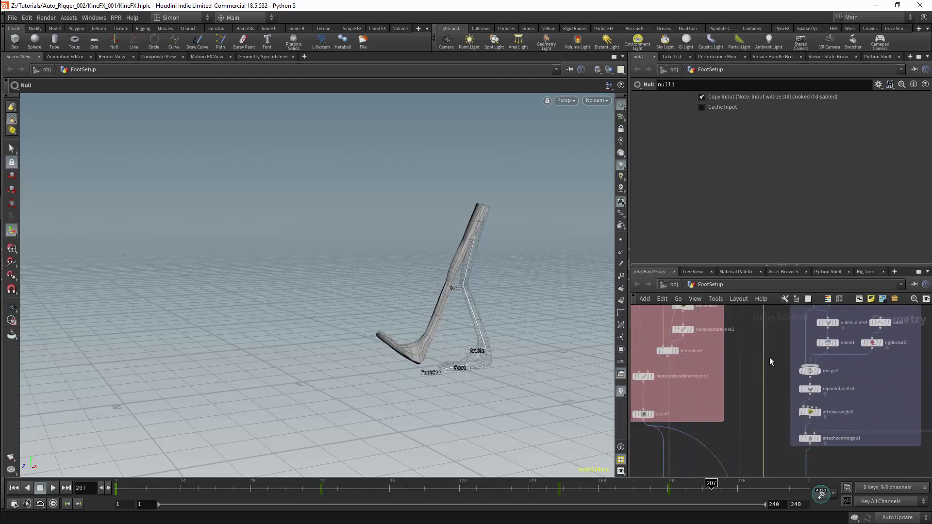
scroll(770, 357, "down", 3)
key("y")
scroll(748, 452, "up", 5)
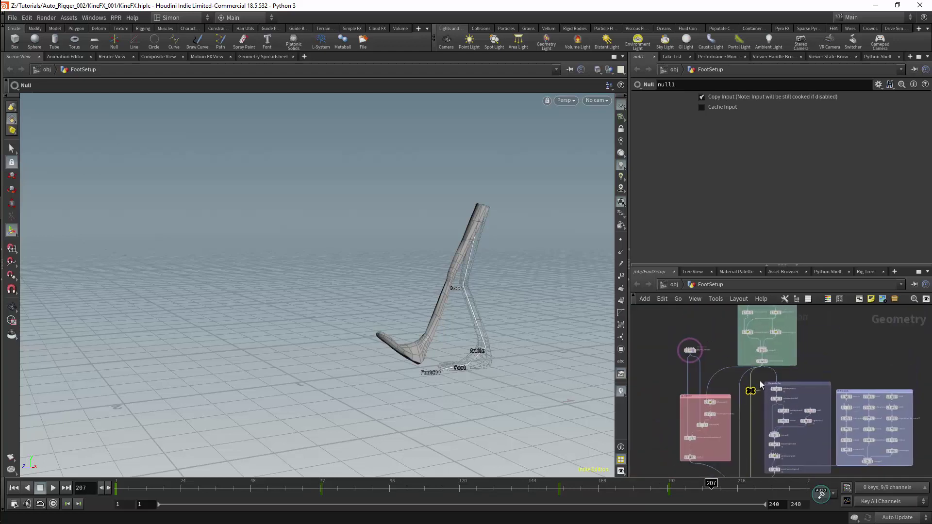
double_click(755, 408)
key("BackSpace")
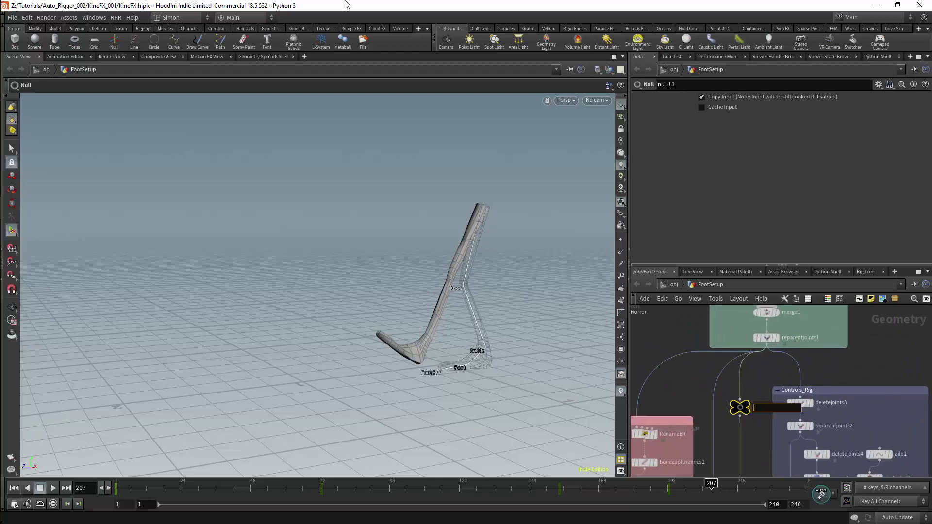
type("Rig_Out")
key("Return")
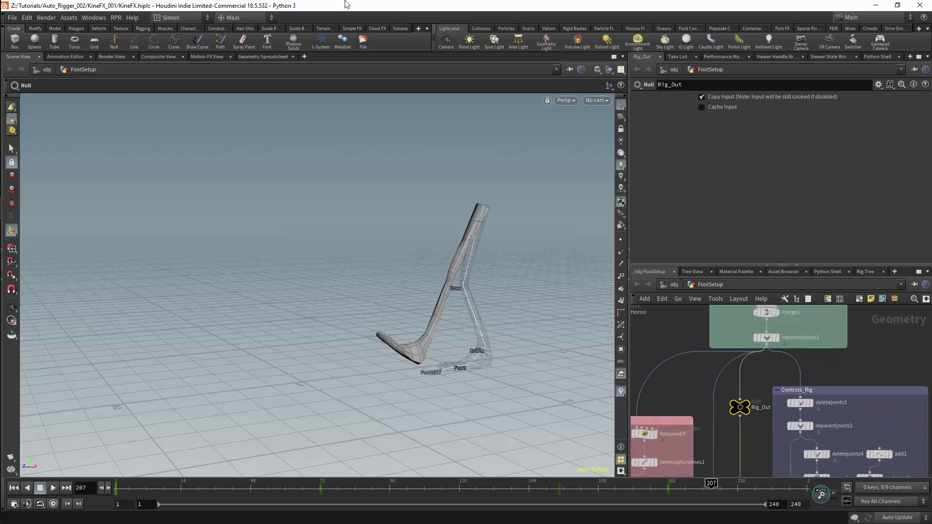
Step: Add a Null node below stash1, wired to its output, and name it Geometry_out
middle_click_drag(705, 404, 723, 435)
key("Tab")
type("null")
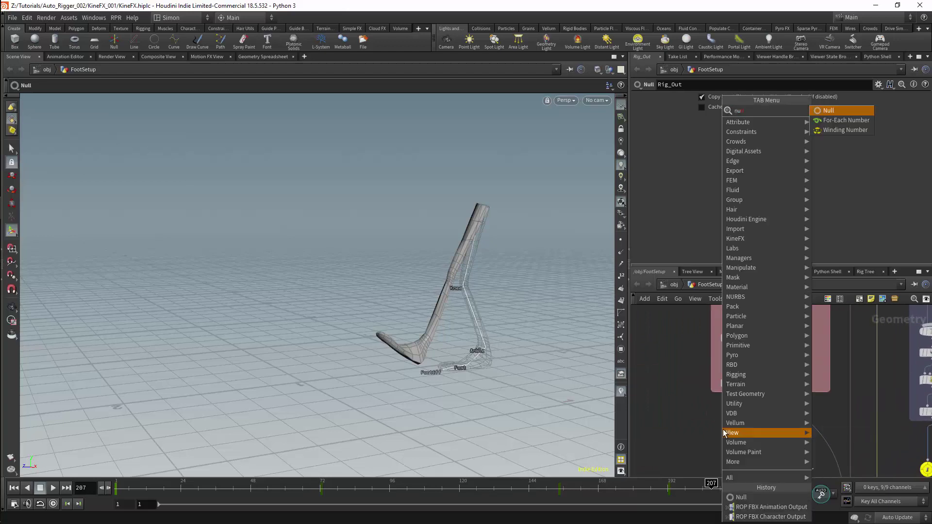
key("Return")
left_click(730, 433)
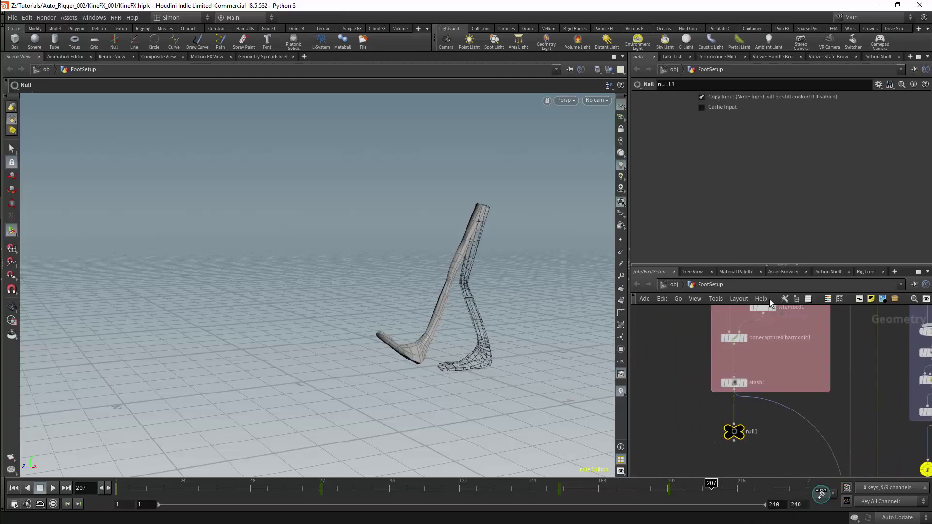
left_click(689, 84)
type("Geometry_out")
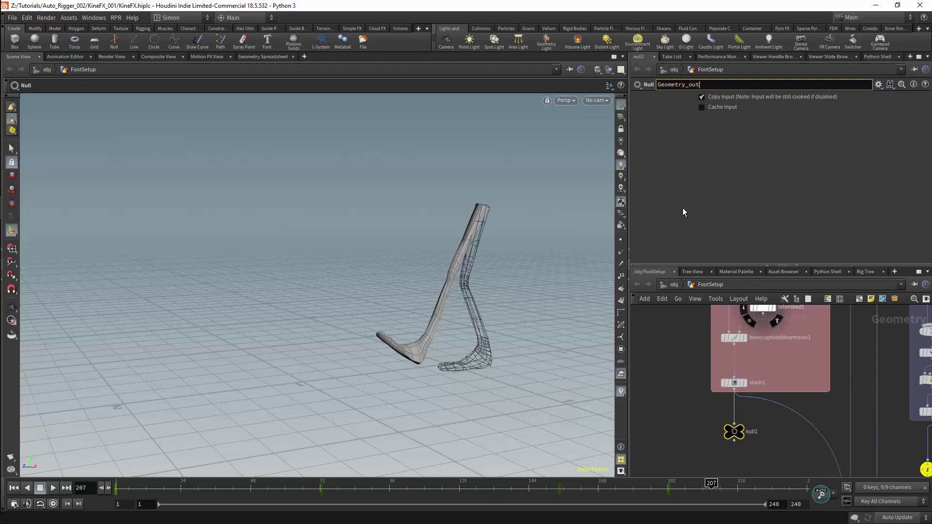
key("Return")
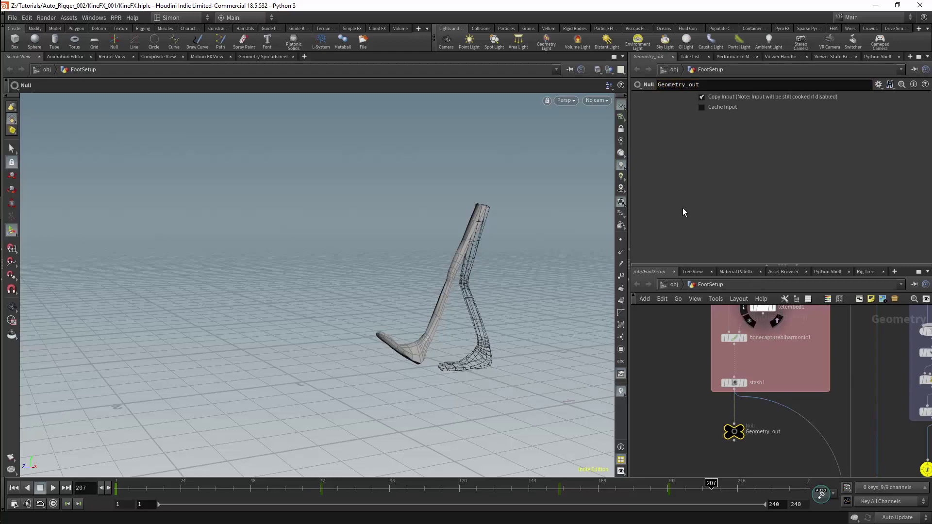
Step: Cut the long input wires running into rop_fbxcharacteroutput1 and bonedeform1
middle_click_drag(768, 427, 778, 406)
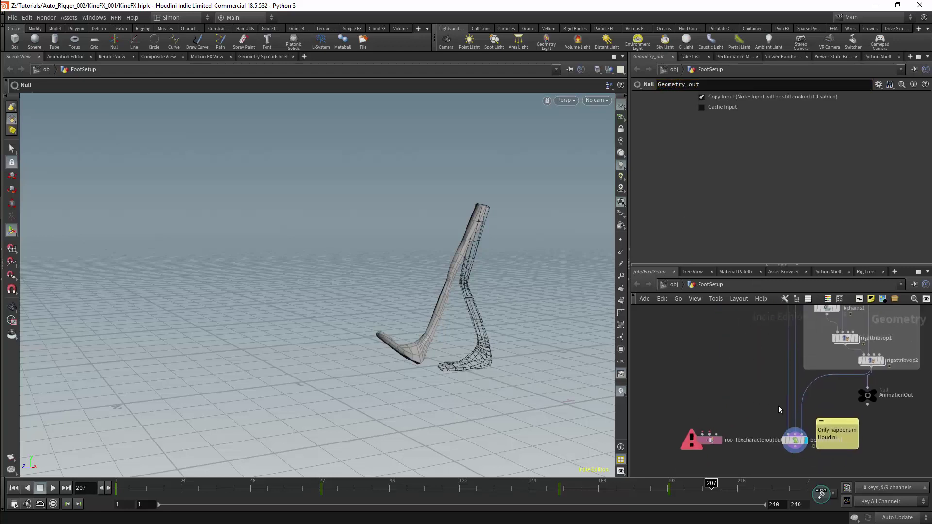
left_click_drag(778, 406, 798, 400)
middle_click_drag(781, 387, 807, 409)
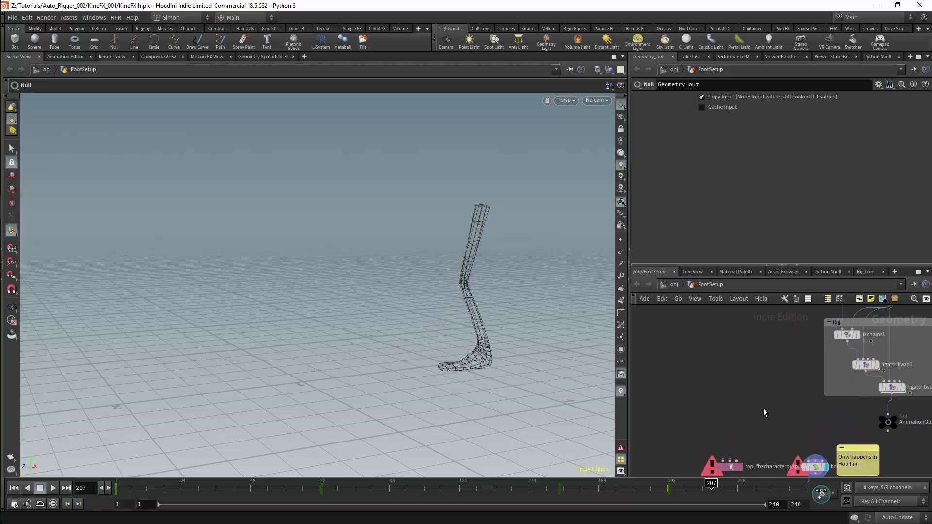
Step: Add an Object Merge node above the FBX character output node and name it Geo
key("Tab")
type("obje")
key("Return")
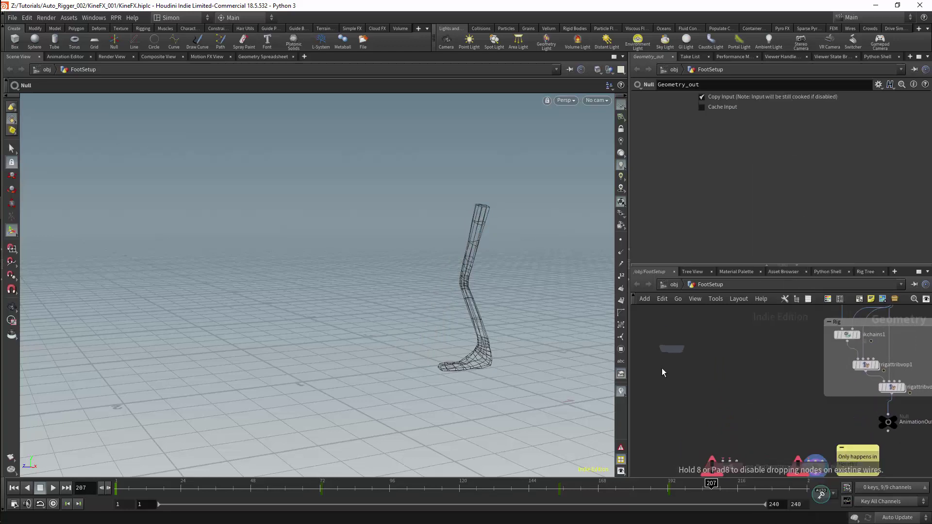
left_click(683, 422)
double_click(719, 423)
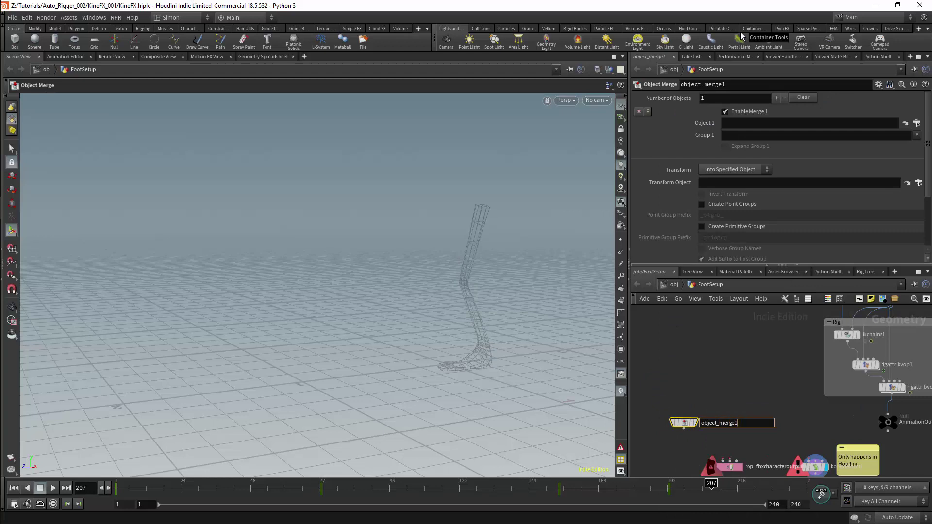
key("End")
key("shift+Left")
key("shift+Left")
key("shift+Left")
key("shift+Left")
key("shift+Left")
key("shift+Left")
key("shift+Left")
key("shift+Left")
key("shift+Left")
key("shift+Left")
key("shift+Left")
key("shift+Left")
type("Geo")
key("Return")
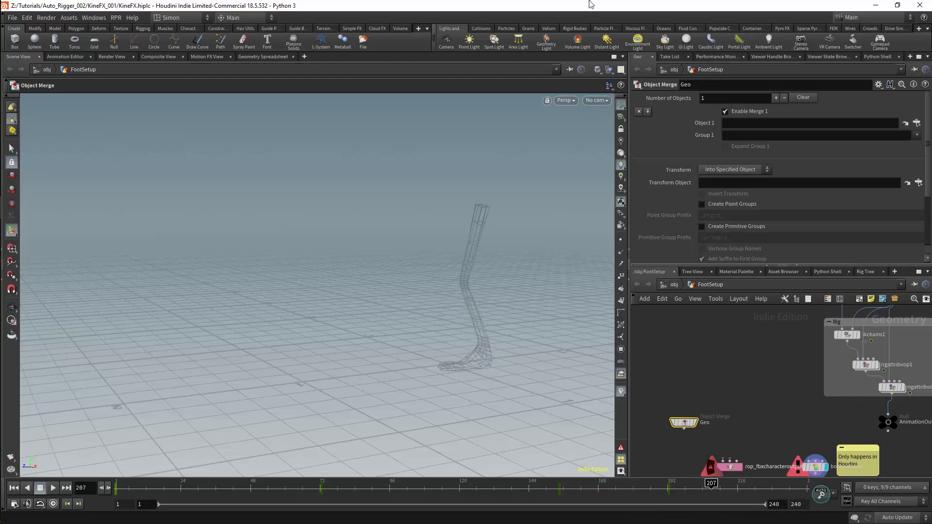
Step: Set the Geo merge's transform to Into This Object and its Object 1 path to ../Geometry_out/
left_click(733, 169)
left_click(734, 191)
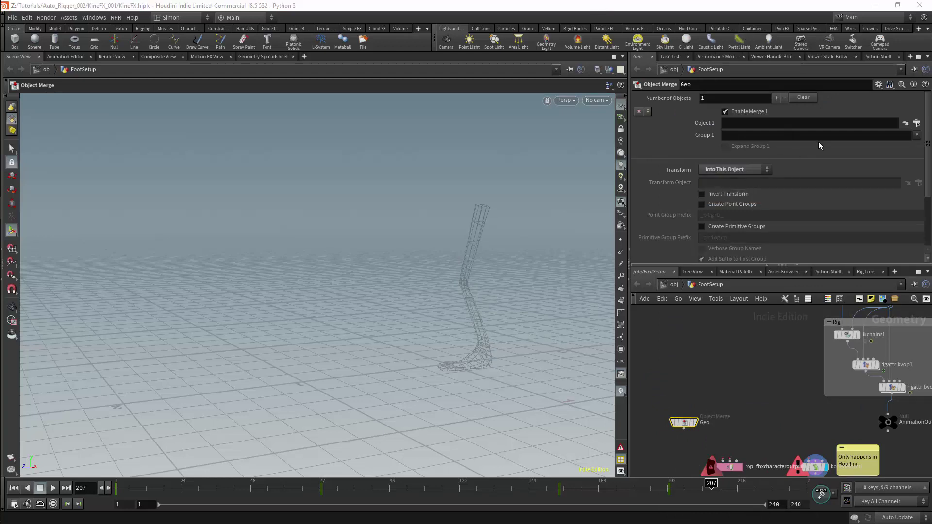
left_click(880, 124)
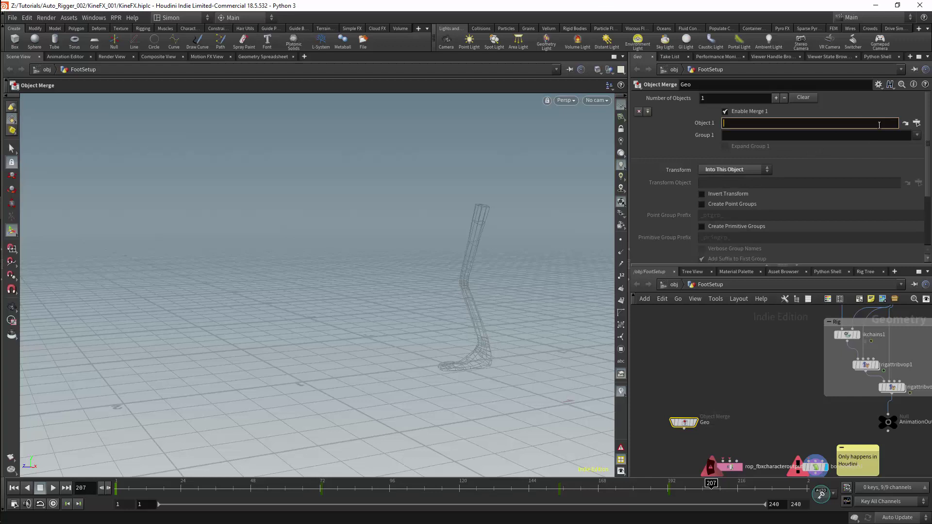
type("../Geometry_out/")
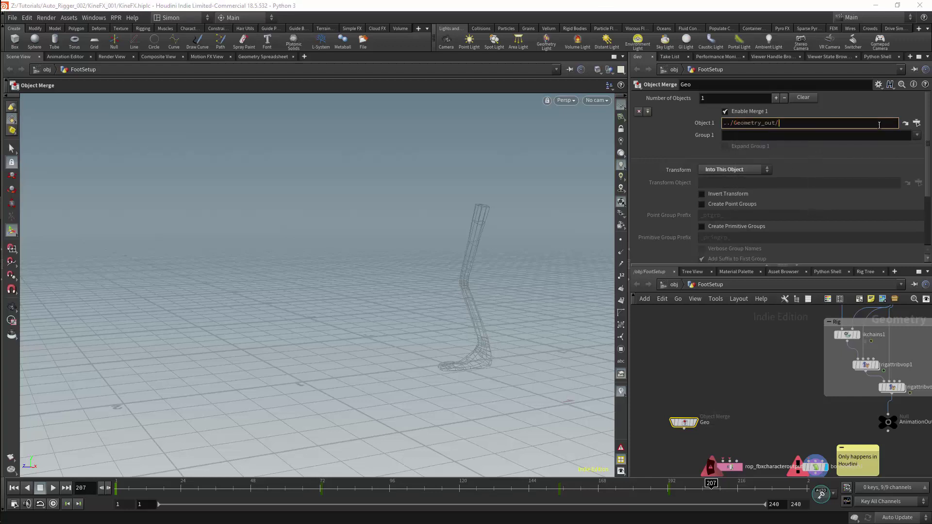
key("Return")
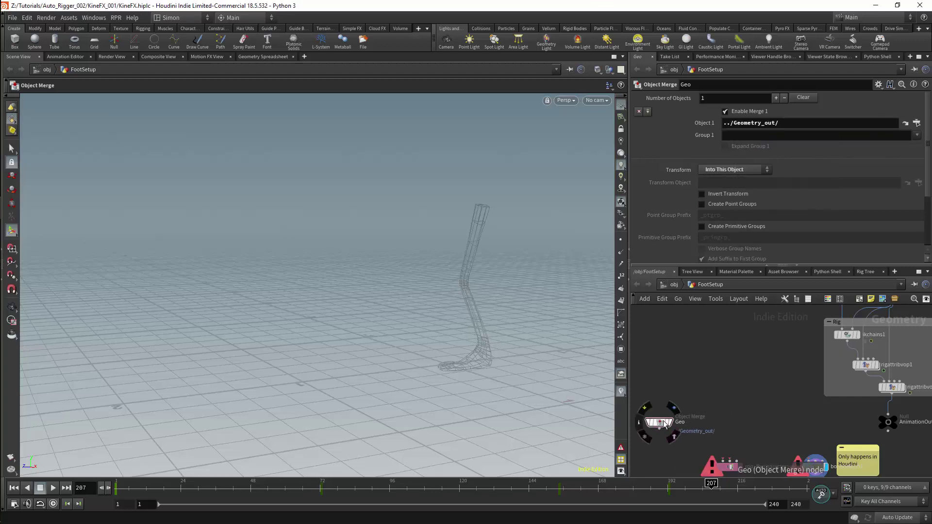
Step: Duplicate the Geo object merge beside it and set the copy's Object 1 path to ../Rig_Out/
left_click_drag(665, 424, 722, 424, "alt")
triple_click(749, 123)
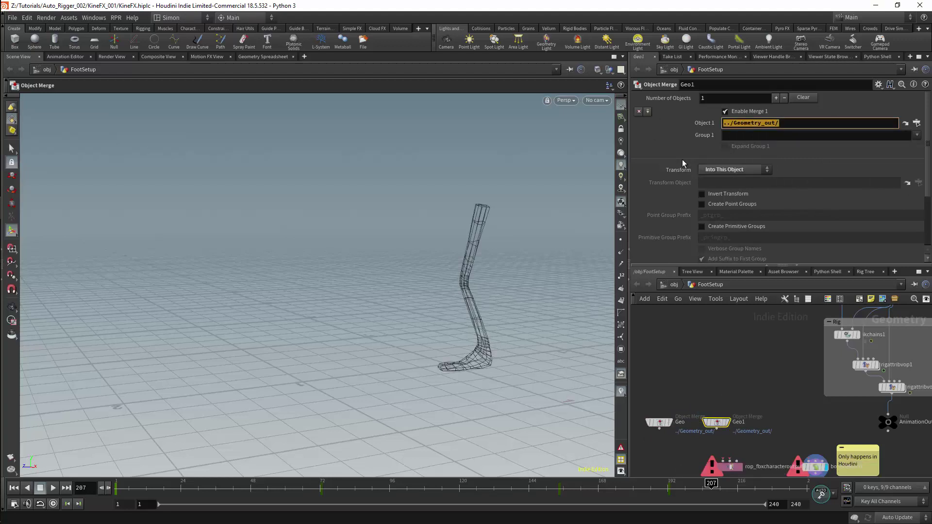
type("../Rig_Out/")
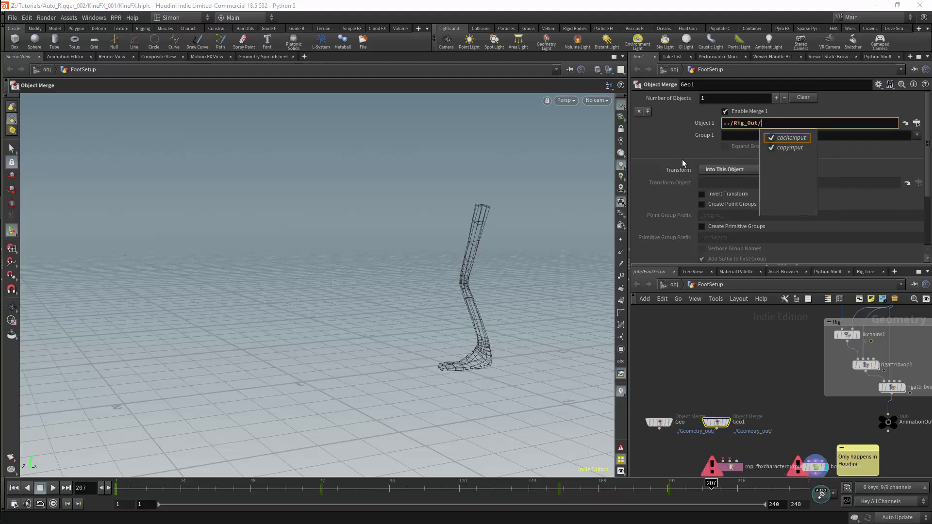
key("Return")
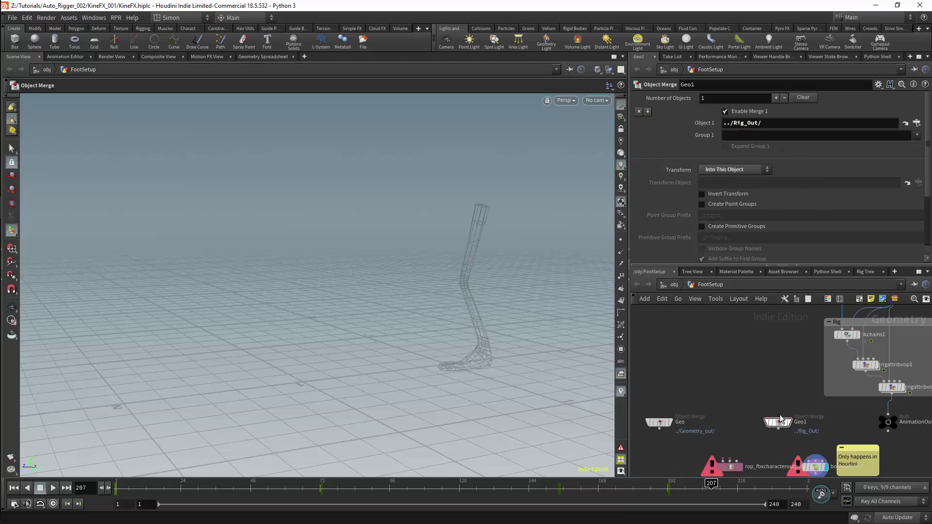
Step: Duplicate the ../Rig_Out/ object merge and set the copy's Object 1 path to ../AnimationOut/
left_click_drag(727, 426, 789, 425, "alt")
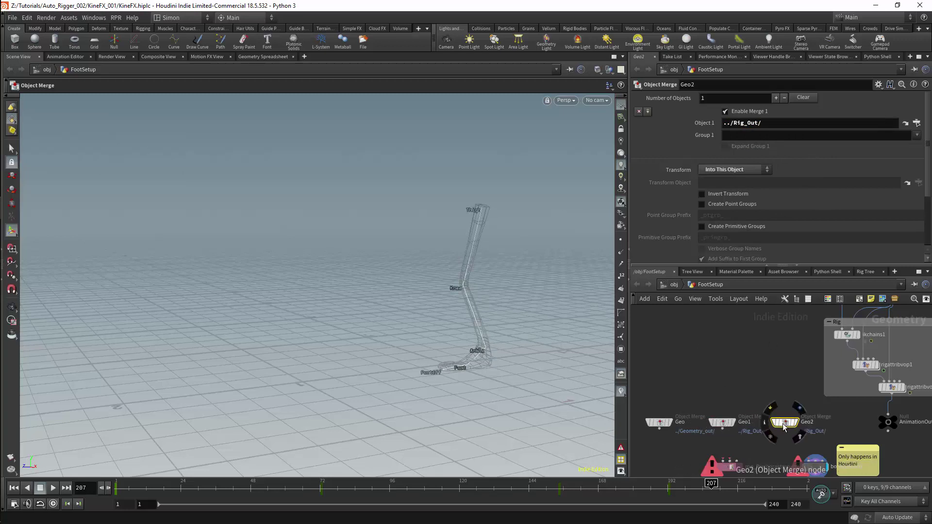
double_click(777, 125)
type("../A")
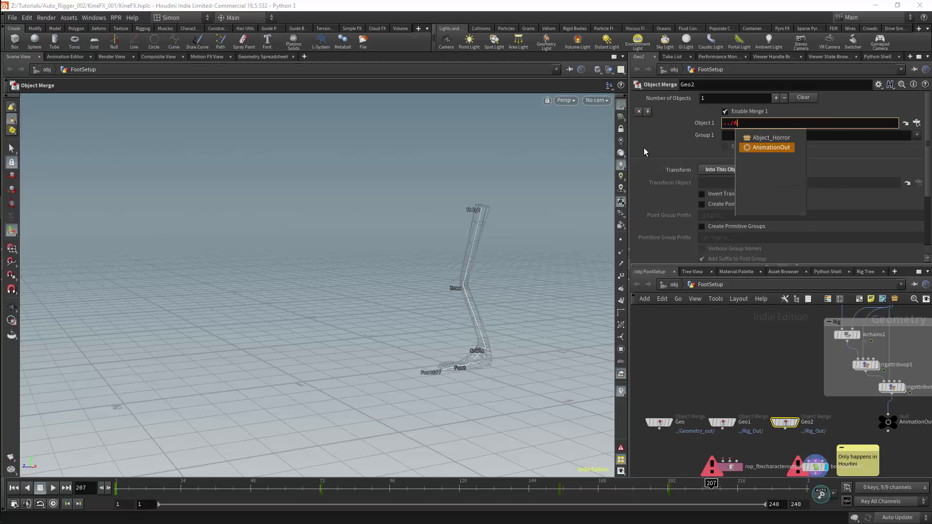
key("Tab")
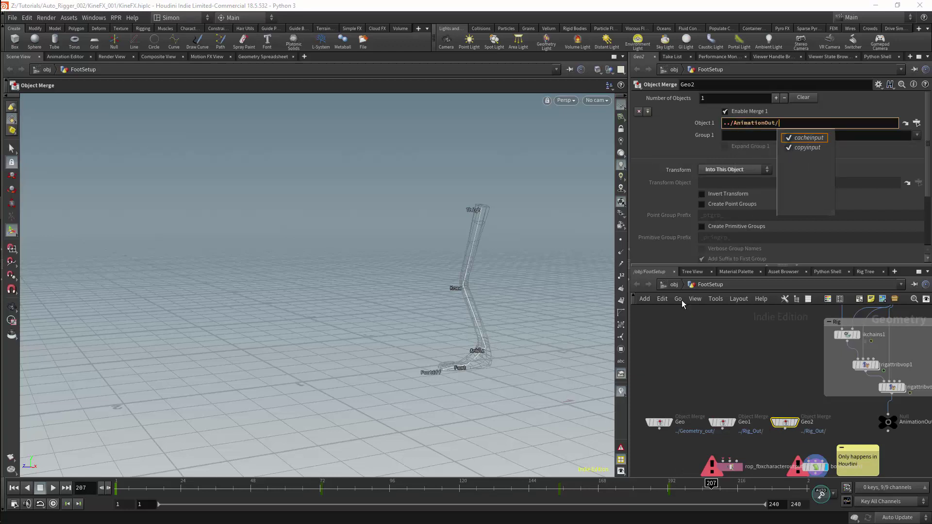
key("Return")
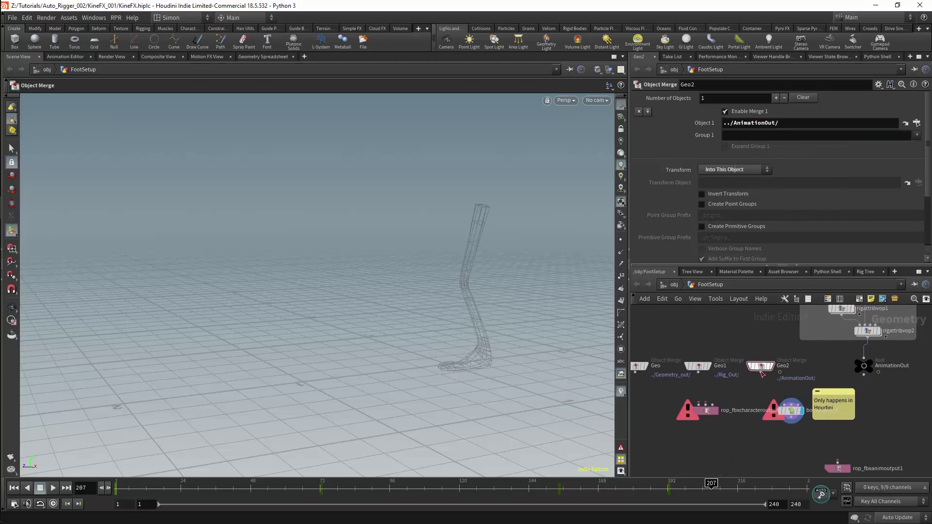
Step: Connect Geo, Geo1 and Geo2 to the first, second and third inputs of bonedeform1 and reposition that node below them
left_click_drag(761, 373, 798, 404)
mouse_move(698, 373)
left_mouse_down()
mouse_move(788, 400)
mouse_move(789, 420)
left_mouse_up()
left_click(787, 404)
middle_click_drag(716, 427, 808, 409)
left_click_drag(797, 394, 758, 412)
middle_click_drag(763, 390, 729, 383)
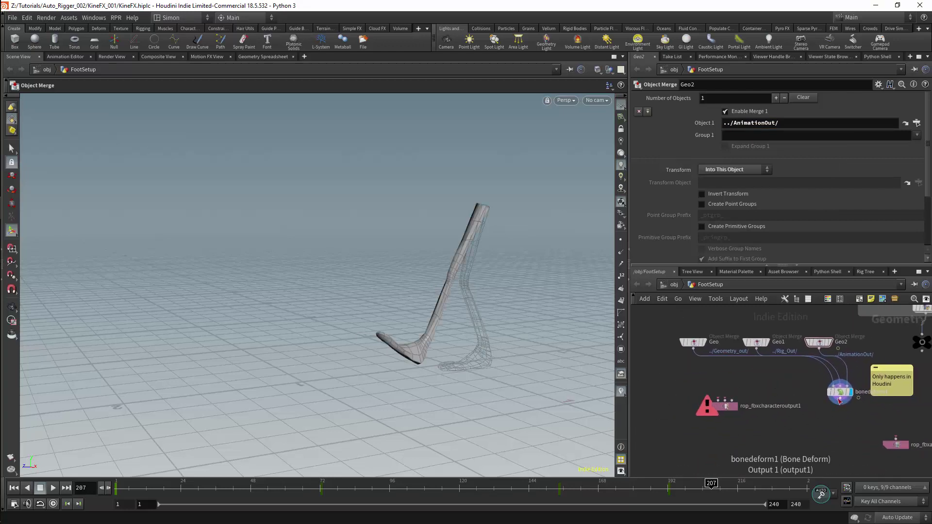
left_click_drag(839, 400, 831, 407)
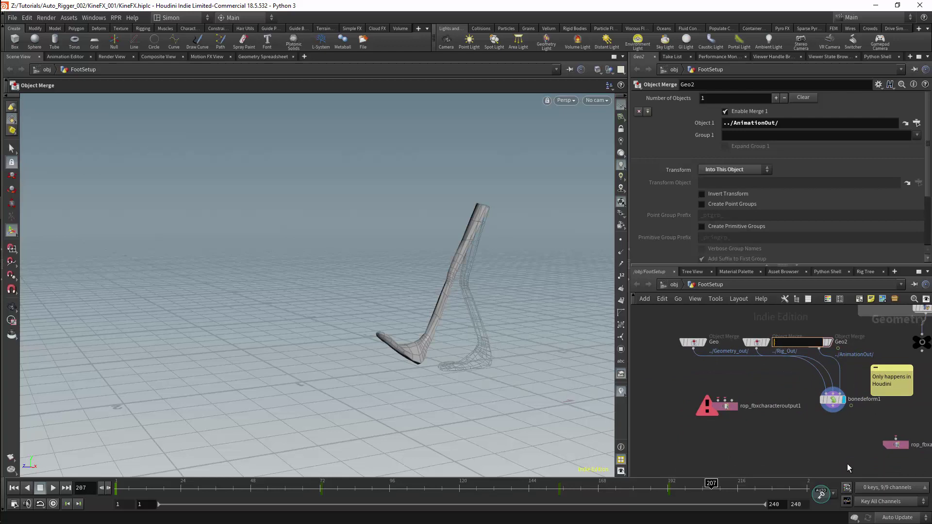
Step: Rename the ../Rig_Out/ object merge as Rig and the ../AnimationOut/ object merge as Anim
type("Rig")
key("Return")
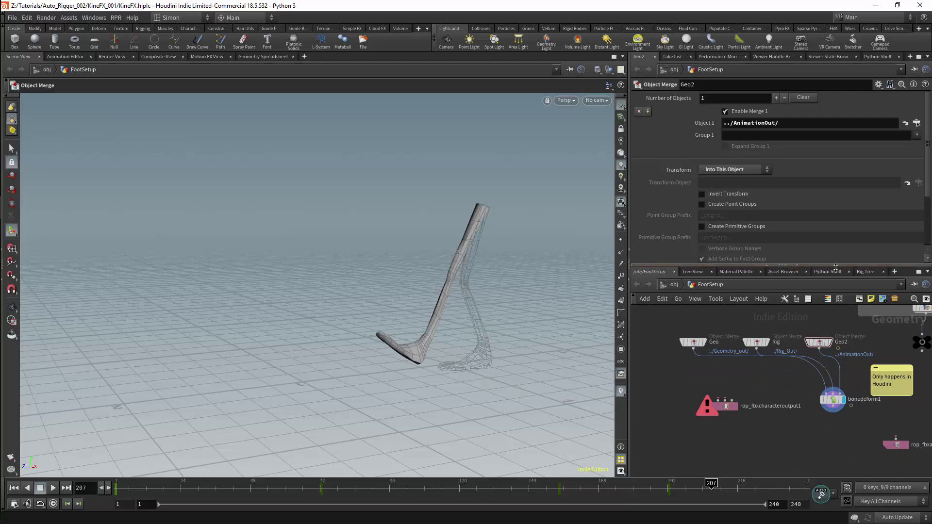
double_click(847, 342)
type("Anim")
key("Return")
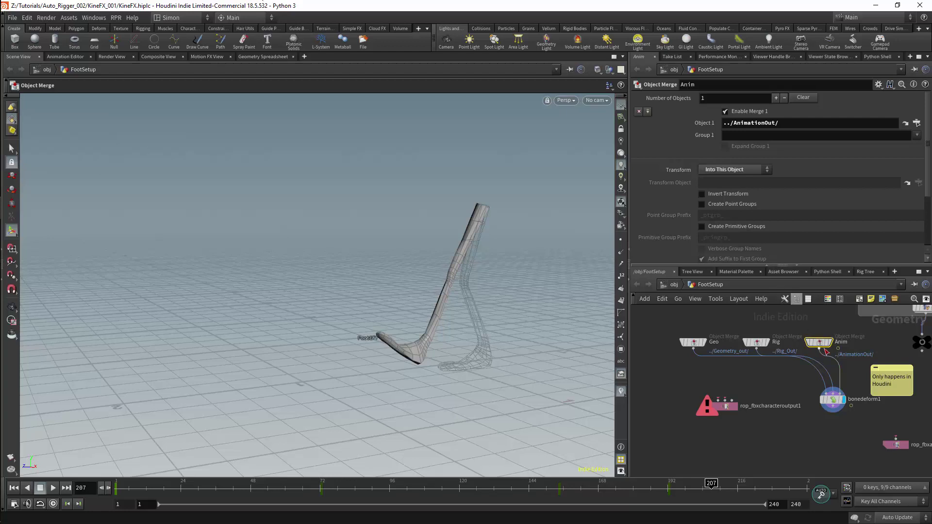
Step: Check the Anim, Rig and Geo merges, and connect Geo to the first input of rop_fbxcharacteroutput1 placed below it
mouse_move(831, 342)
left_click(755, 344)
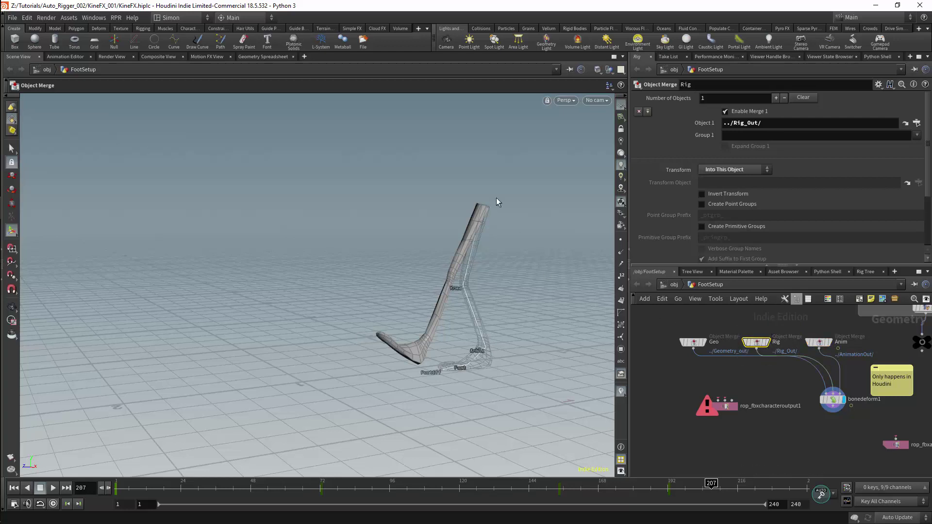
left_click(696, 343)
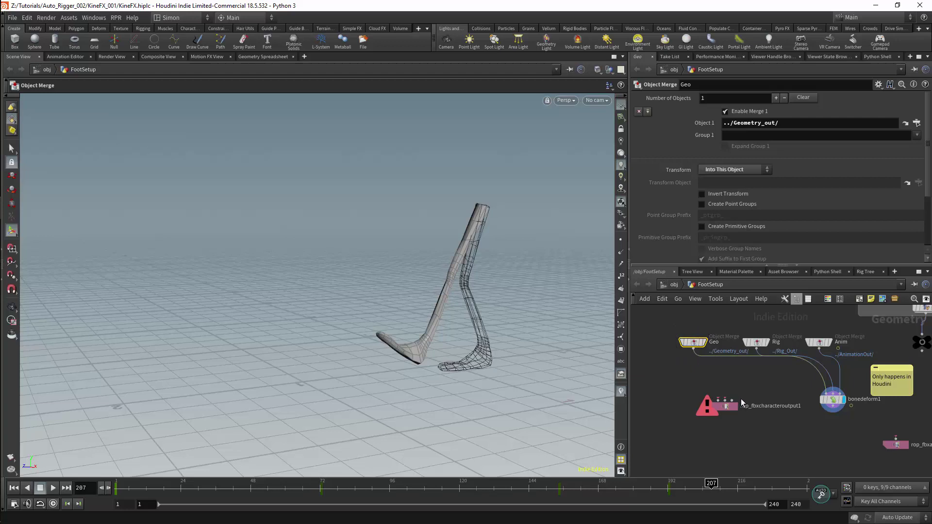
scroll(757, 388, "up", 2)
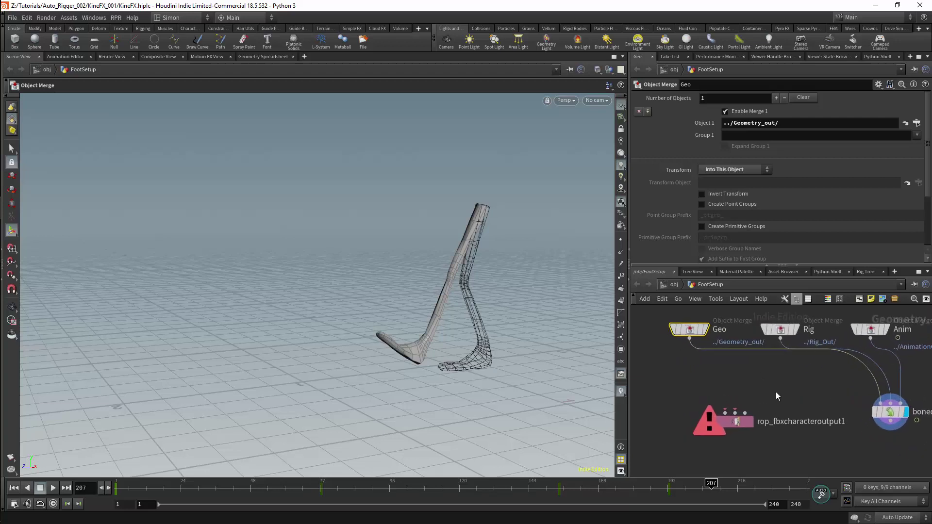
mouse_move(711, 425)
left_mouse_down()
mouse_move(690, 343)
mouse_move(708, 425)
left_mouse_up()
left_click(707, 429)
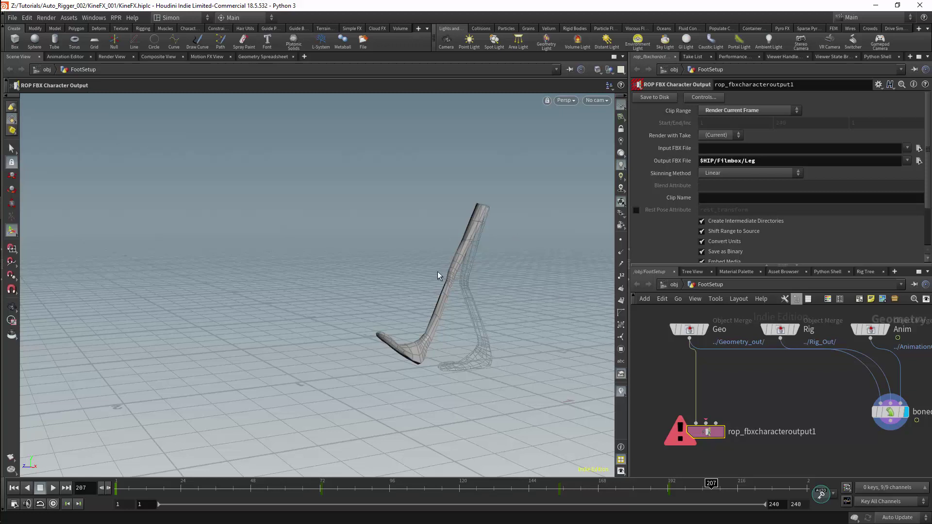
Step: Read the error details of rop_fbxcharacteroutput1 and insert a Name node between Geo and its first input
left_click(680, 430)
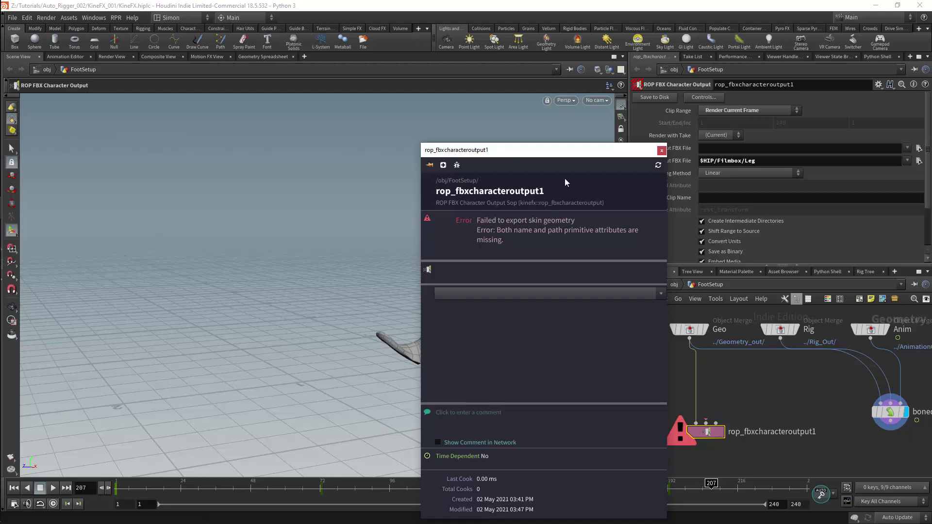
left_click_drag(581, 150, 230, 85)
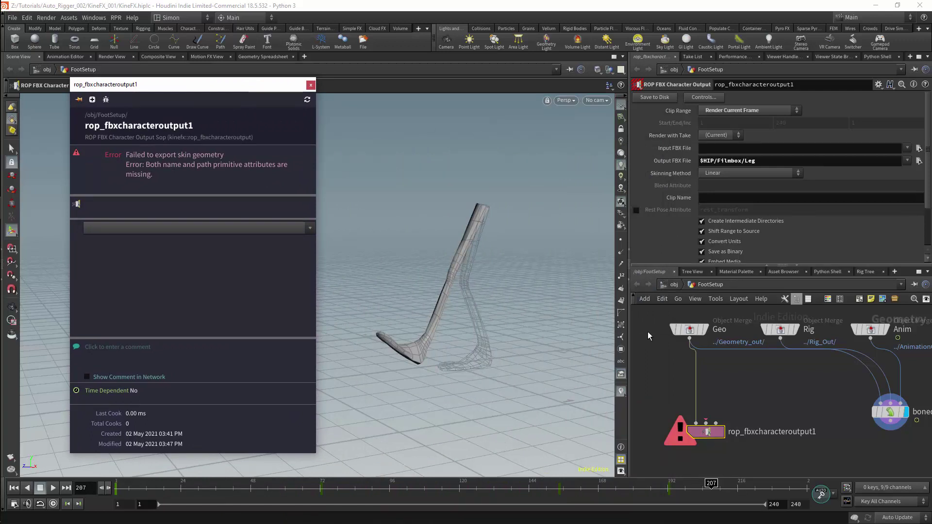
left_click(642, 305)
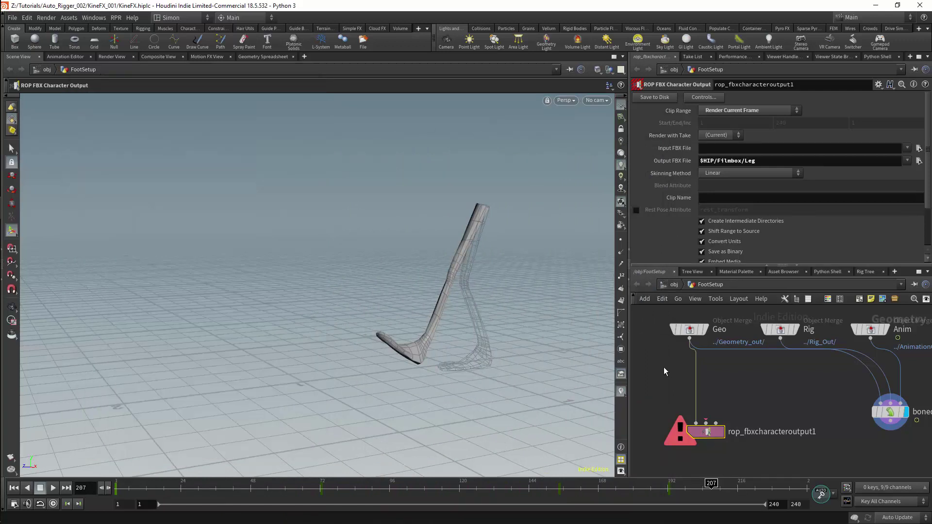
key("Tab")
type("name")
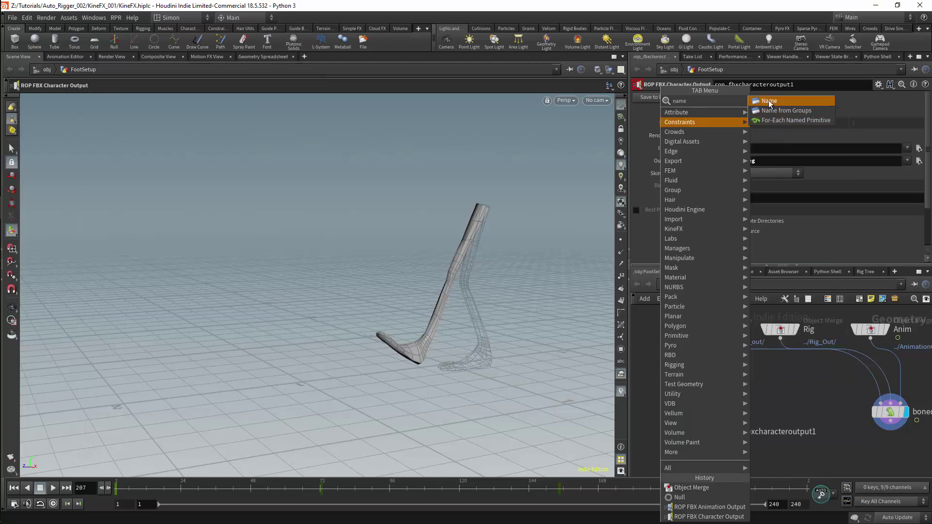
key("Return")
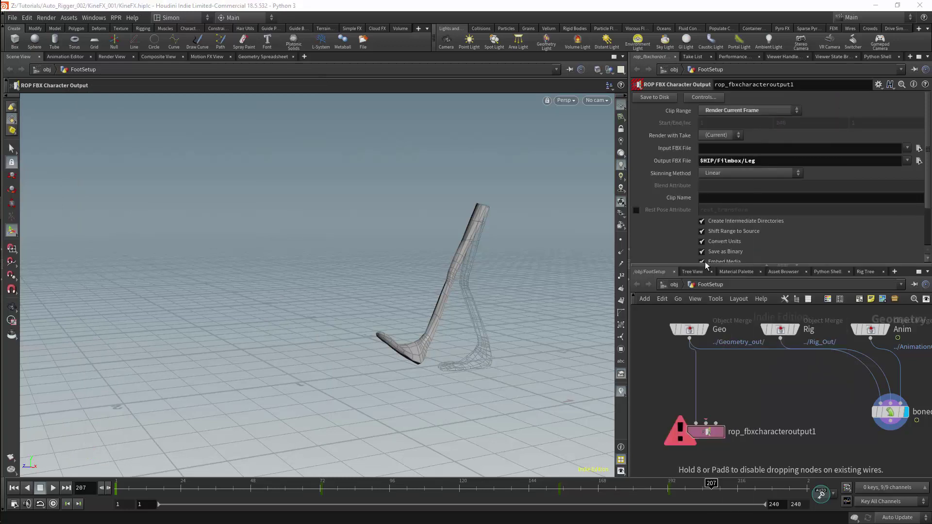
left_click(698, 380)
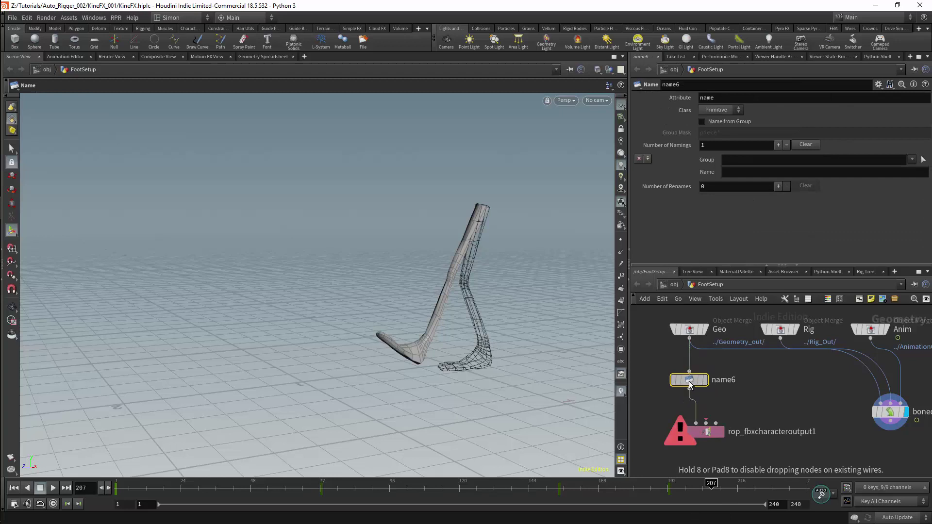
Step: Set the Name node's primitive name to Leg
left_click(736, 173)
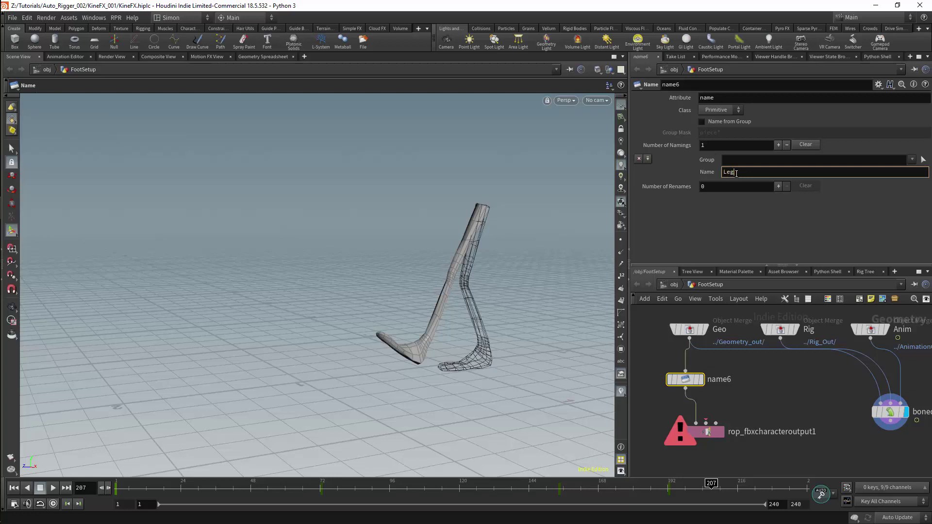
key("Return")
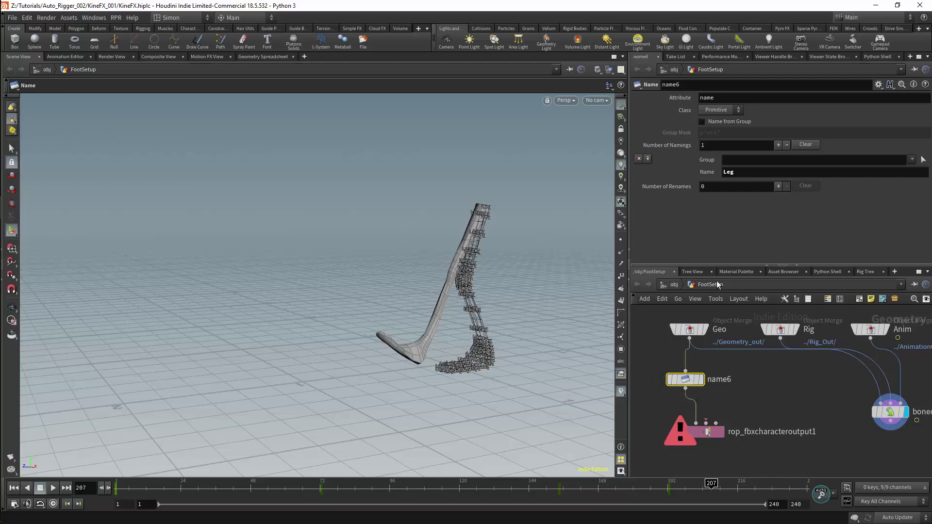
left_click(728, 163)
key("Return")
Step: Check the export node's error, connect Rig to the second input of rop_fbxcharacteroutput1 and save the FBX to disk
left_click(721, 429)
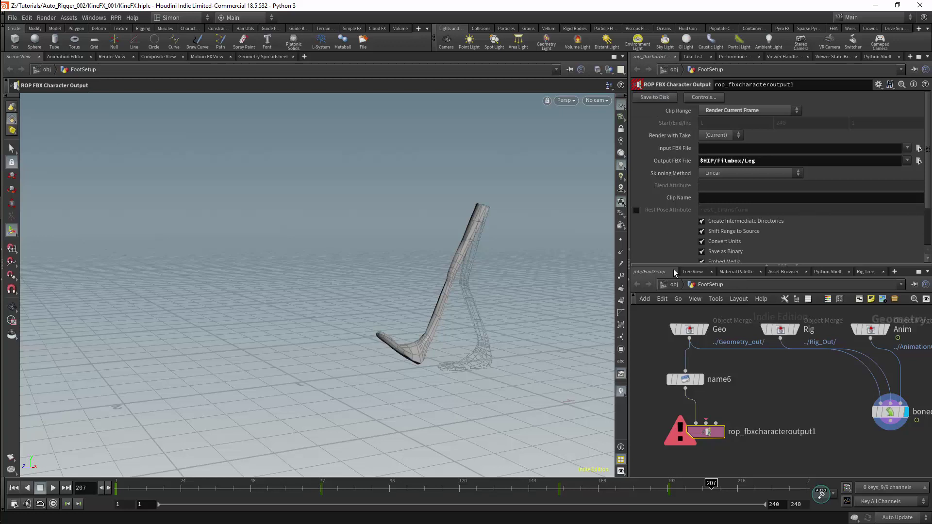
left_click(680, 422)
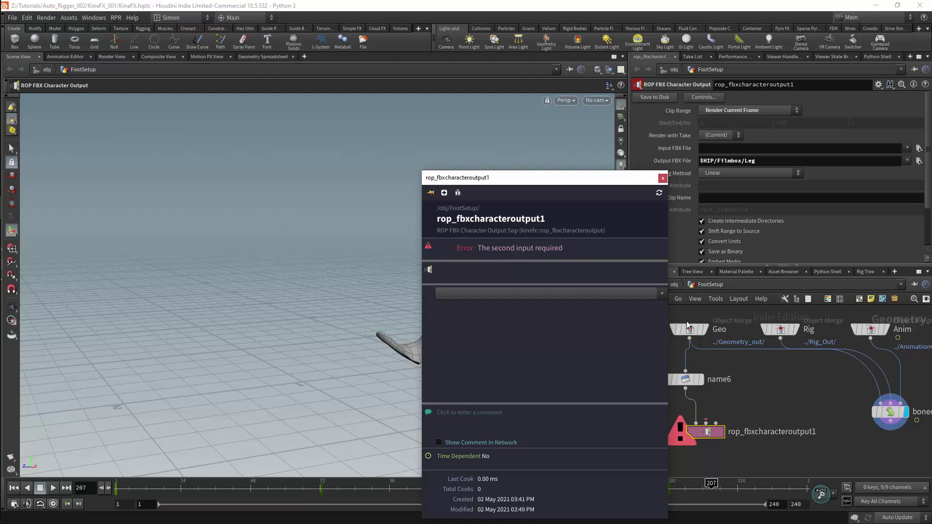
left_click_drag(782, 341, 709, 425)
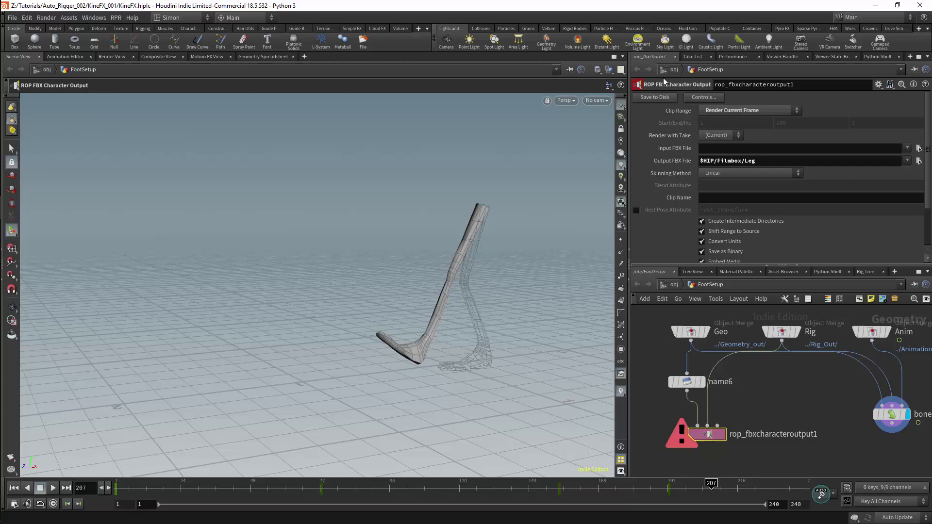
left_click(647, 97)
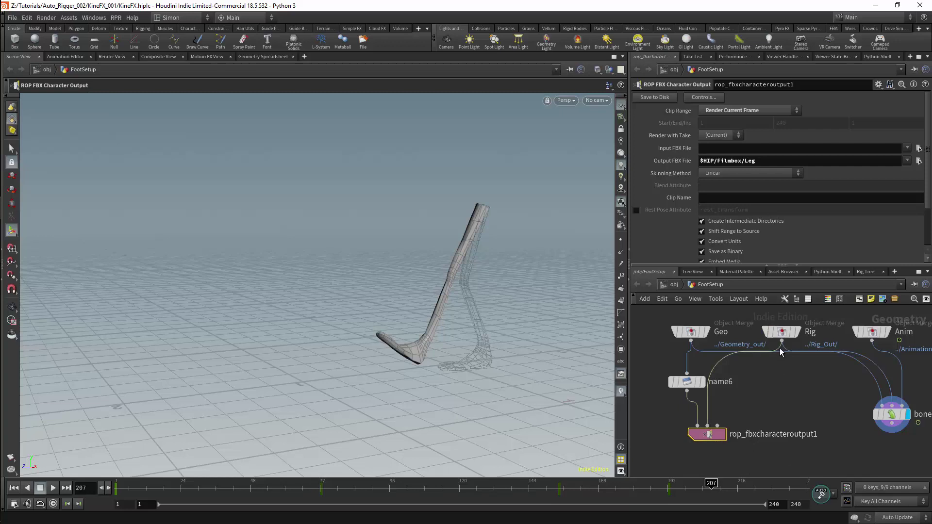
Step: Connect Rig to the third input of rop_fbxcharacteroutput1, display Rig, and set Clip Range to Use clipinfo Detail Attribute
left_click_drag(782, 341, 727, 418)
left_click(796, 332)
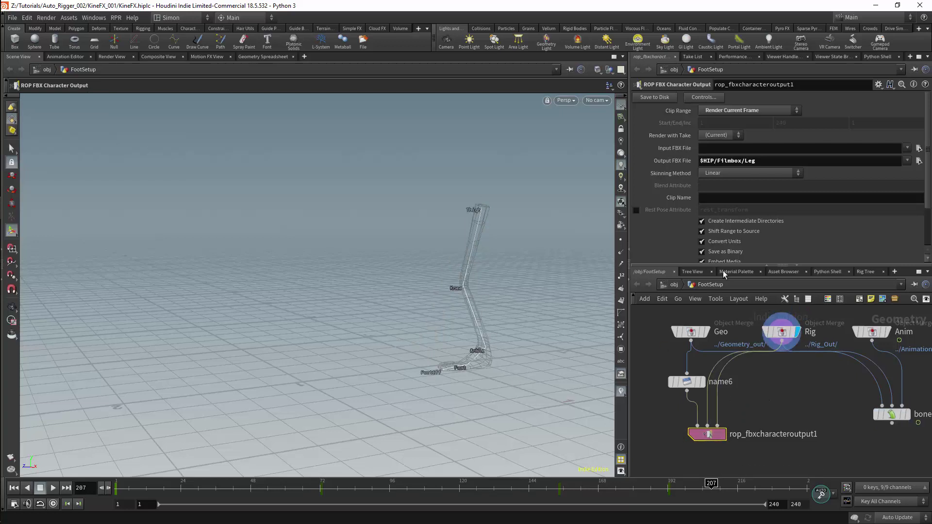
left_click(750, 110)
left_click(737, 119)
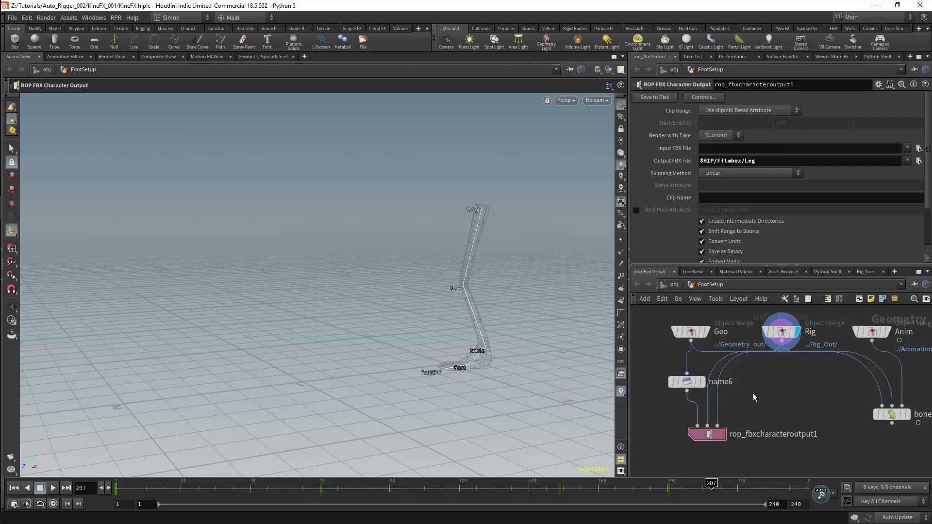
Step: Insert a Configure Clip Info node between Rig and the third input of rop_fbxcharacteroutput1
key("Tab")
type("cli")
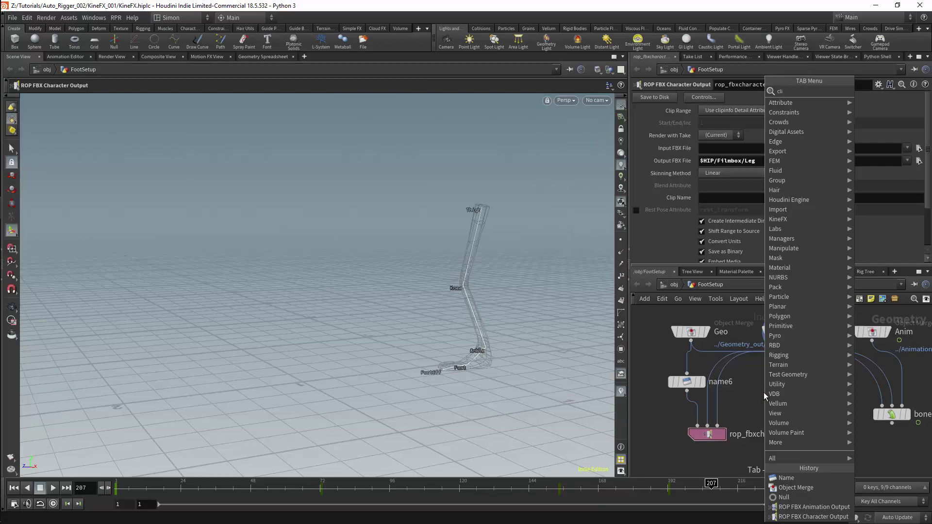
left_click(708, 132)
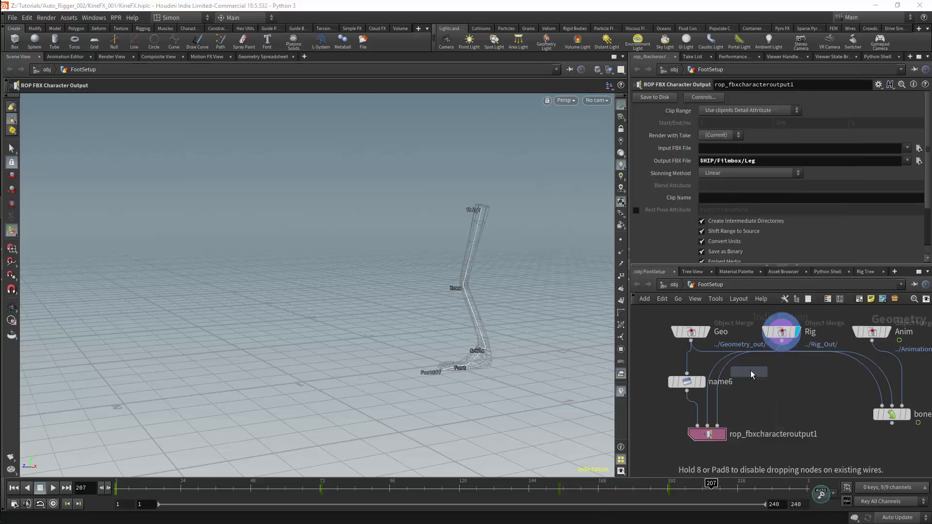
left_click(719, 398)
left_click_drag(720, 398, 737, 400)
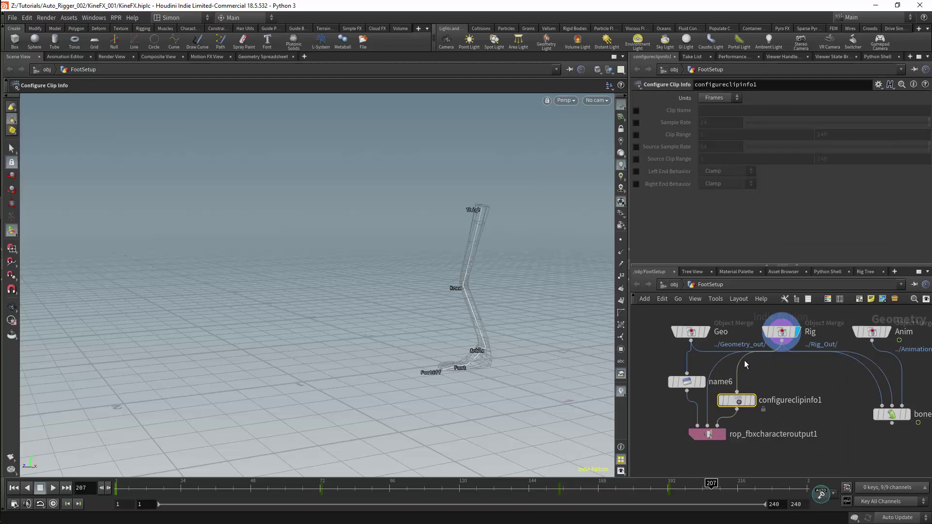
Step: Enable the clip name on configureclipinfo1, set it to DefaultPose, and select rop_fbxcharacteroutput1
left_click(636, 110)
left_click(718, 110)
type("De")
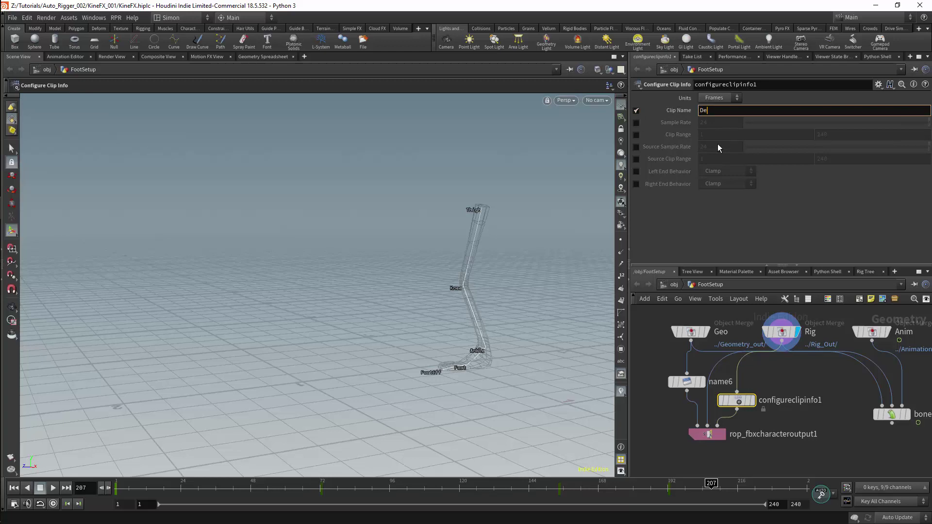
type("faultPose")
left_click(712, 435)
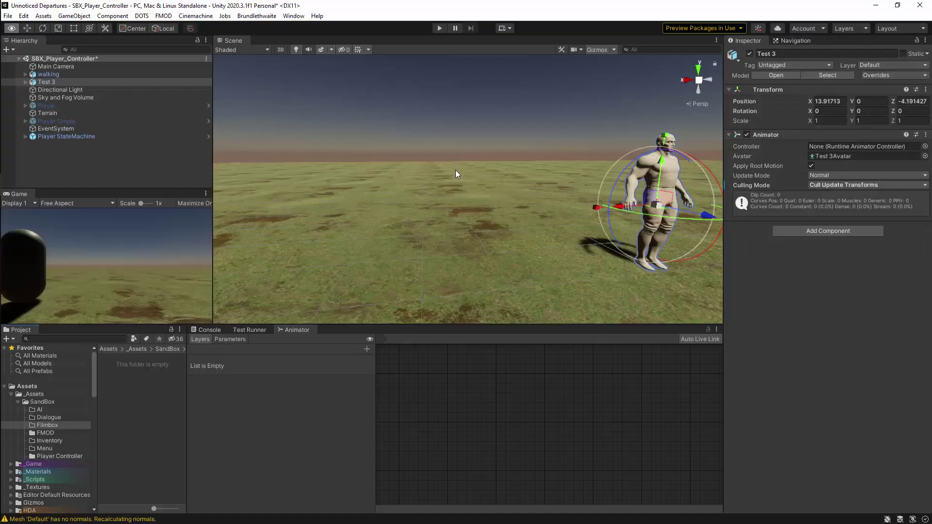
Step: Import Leg.fbx from the KineFX_001 Filmbox folder in File Explorer into Unity's SandBox Filmbox assets folder
key("alt+Tab")
left_click_drag(436, 55, 600, 70)
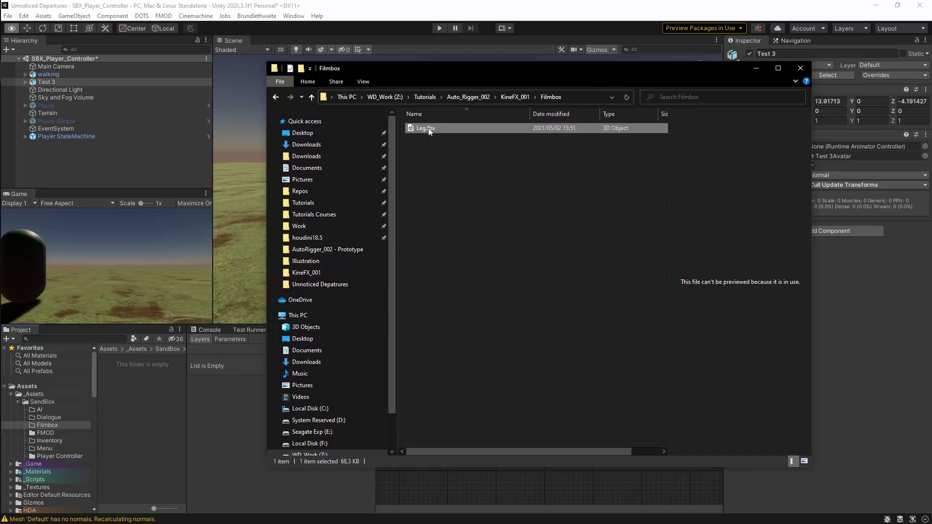
left_click_drag(428, 128, 154, 409)
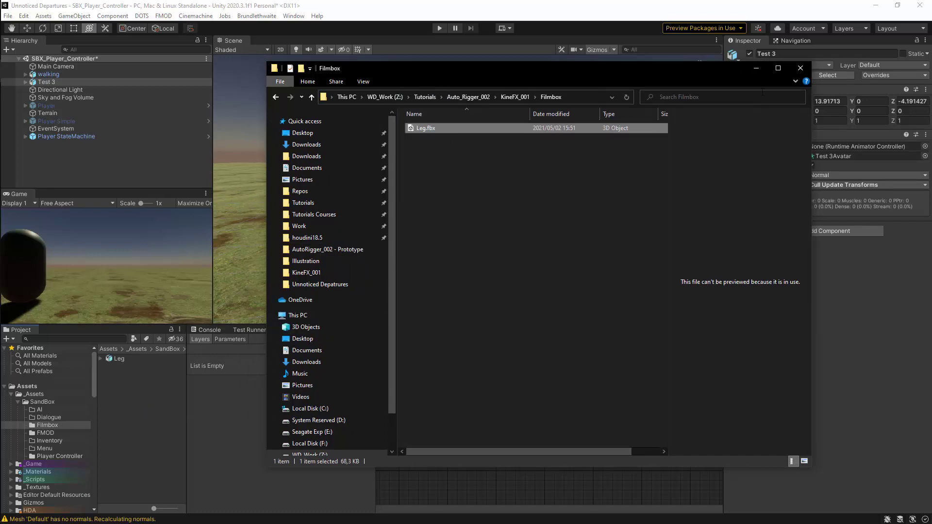
left_click(755, 68)
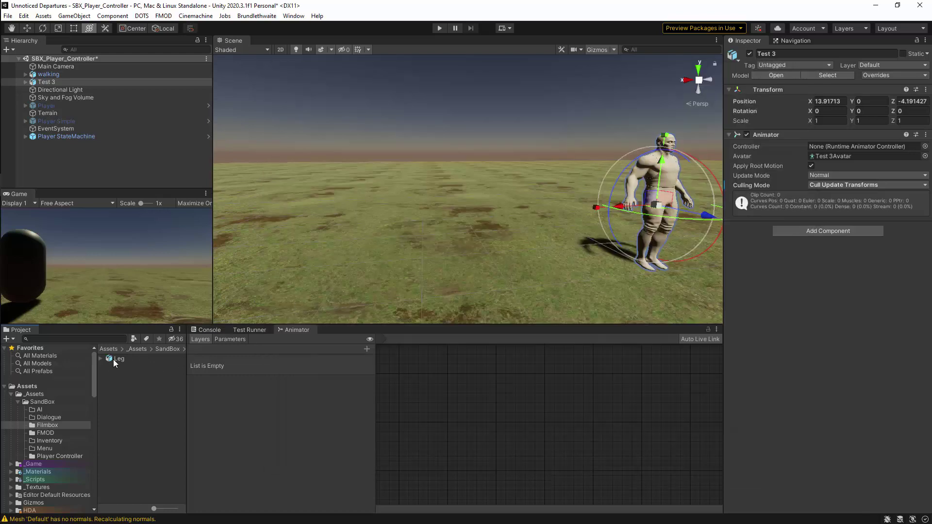
Step: Place the imported Leg model in the Unity scene and view it up close
left_click_drag(113, 359, 431, 265)
right_click_drag(450, 240, 479, 206, "alt")
mouse_move(479, 206)
left_mouse_down("alt")
mouse_move(558, 238)
mouse_move(466, 232)
mouse_move(486, 232)
mouse_move(479, 222)
left_mouse_up("alt")
Step: Switch back to Houdini, move the FBX animation output node between rop_fbxcharacteroutput1 and bonedeform1, and connect Anim to its input
key("alt+Tab")
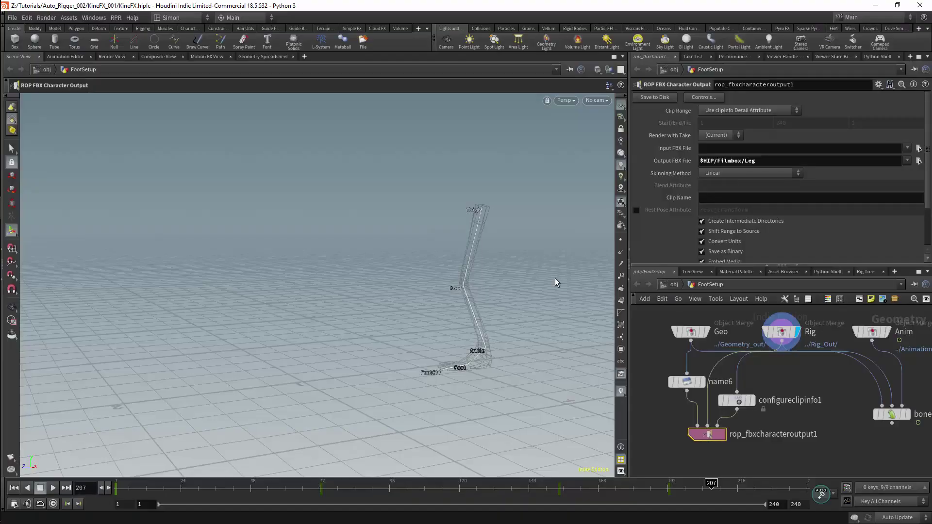
middle_click_drag(819, 367, 782, 367)
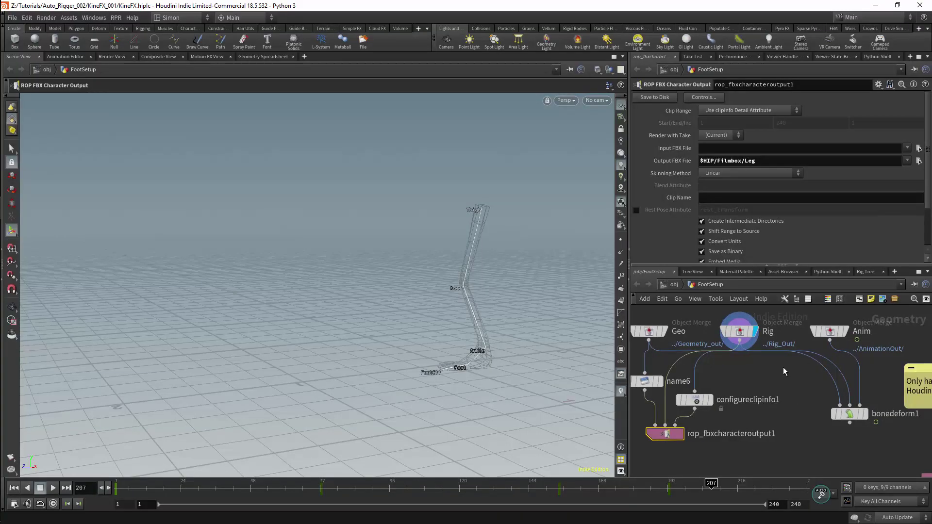
scroll(802, 369, "down", 3)
left_click_drag(835, 440, 753, 412)
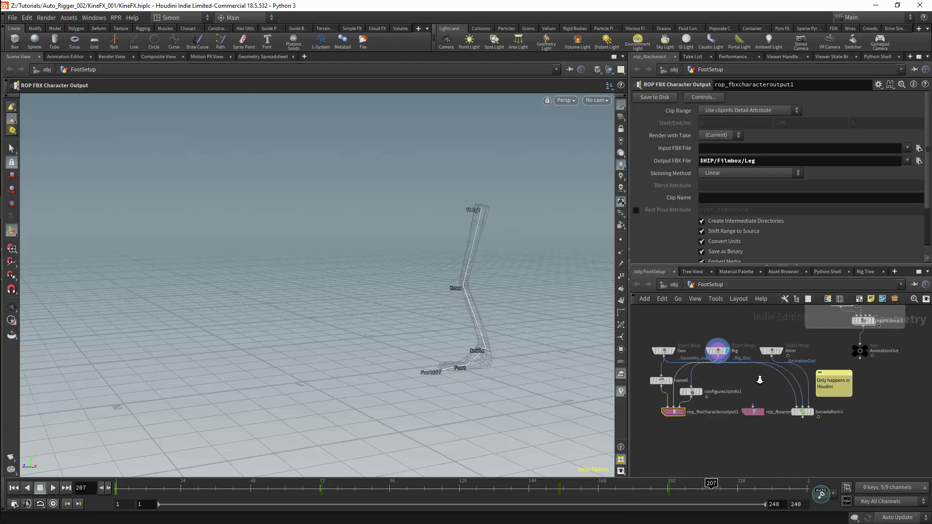
scroll(759, 389, "up", 3)
left_click_drag(776, 343, 751, 410)
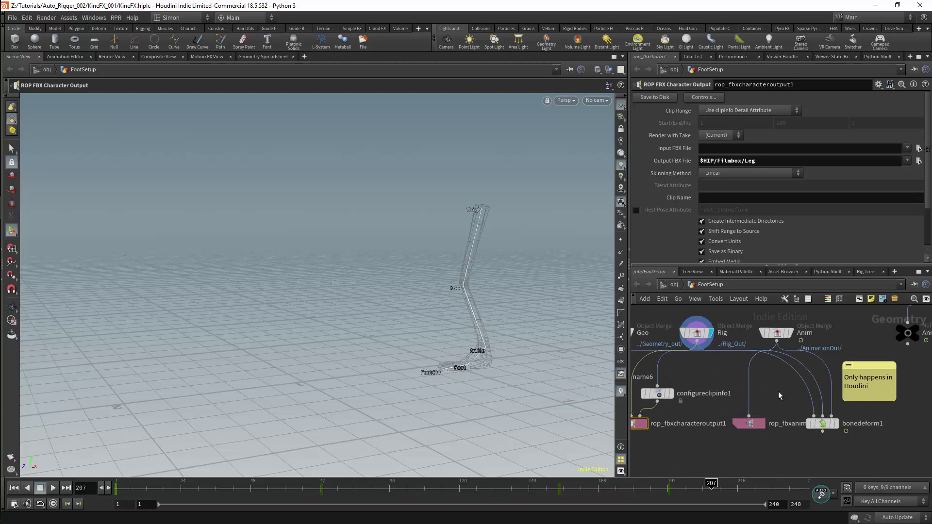
Step: Select the rop_fbxanimoutput1 node to bring up its export settings
middle_click_drag(755, 425, 776, 395)
left_click(761, 398)
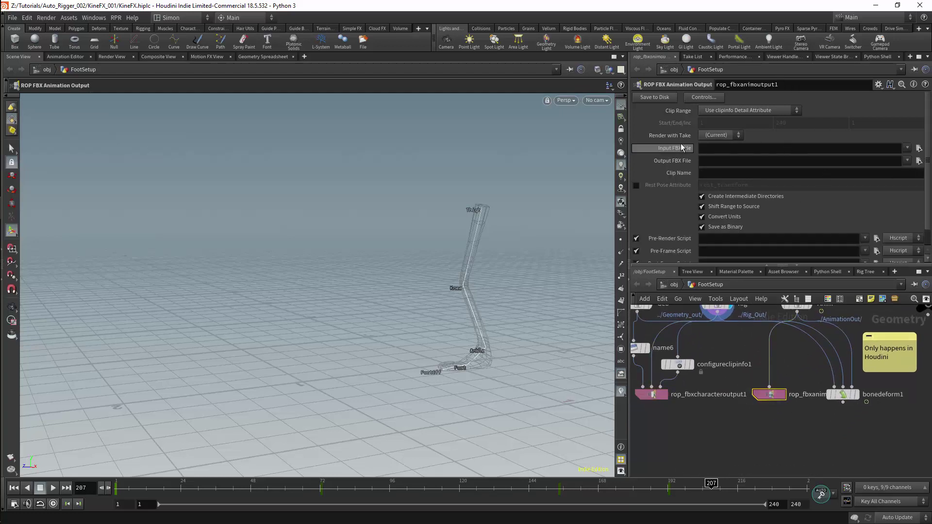
left_click(906, 148)
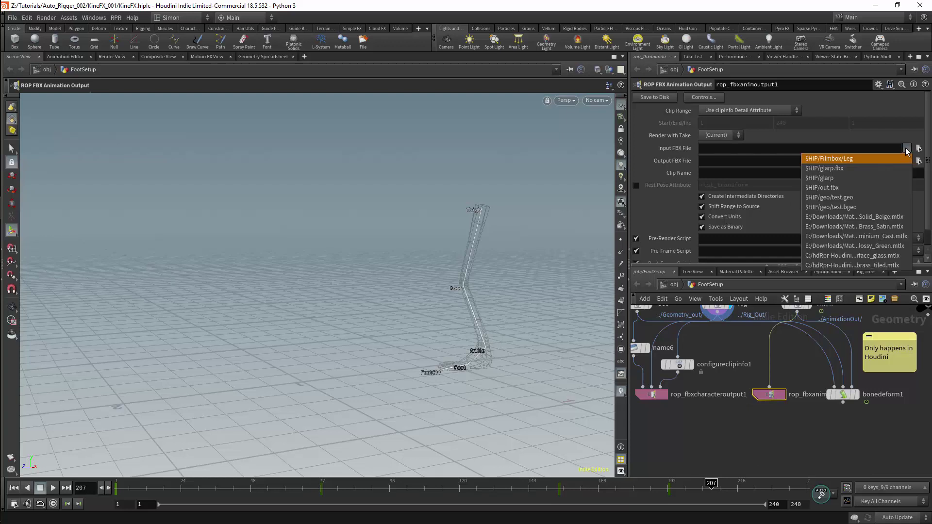
left_click(853, 159)
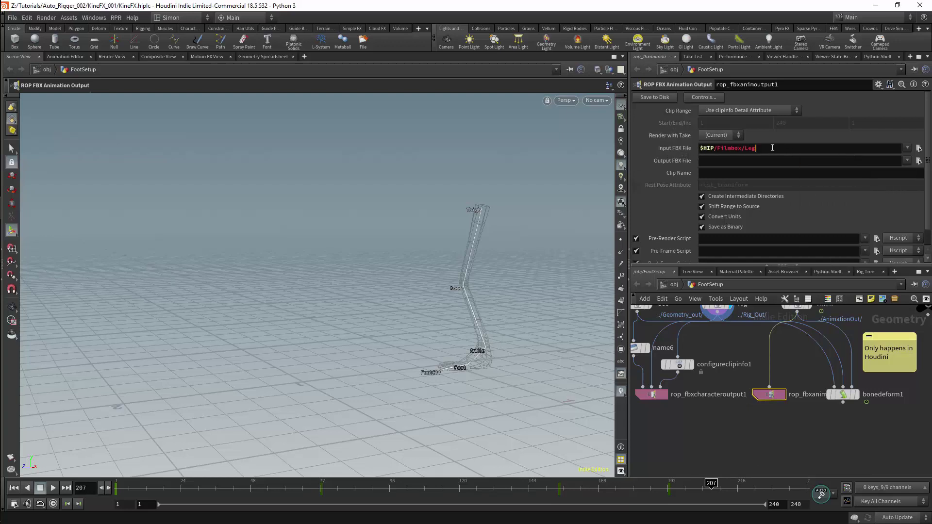
key("ctrl+a")
key("BackSpace")
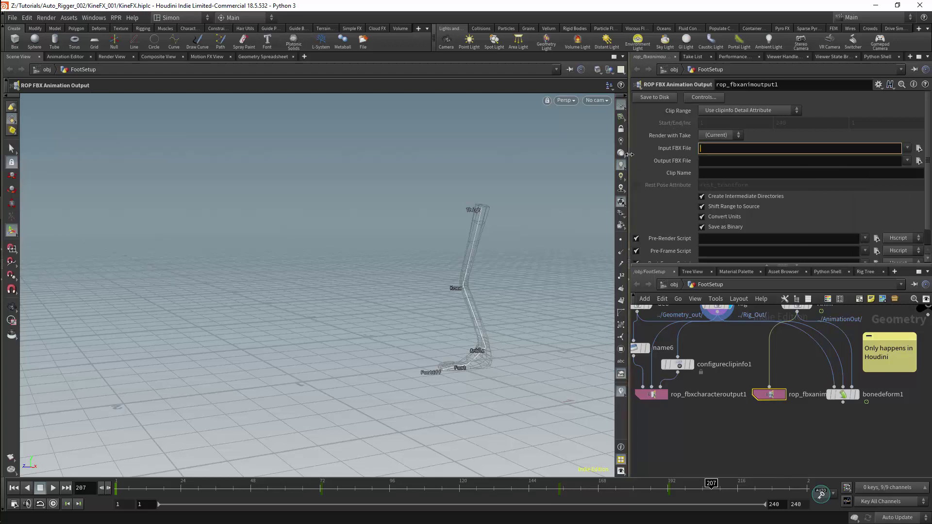
key("Return")
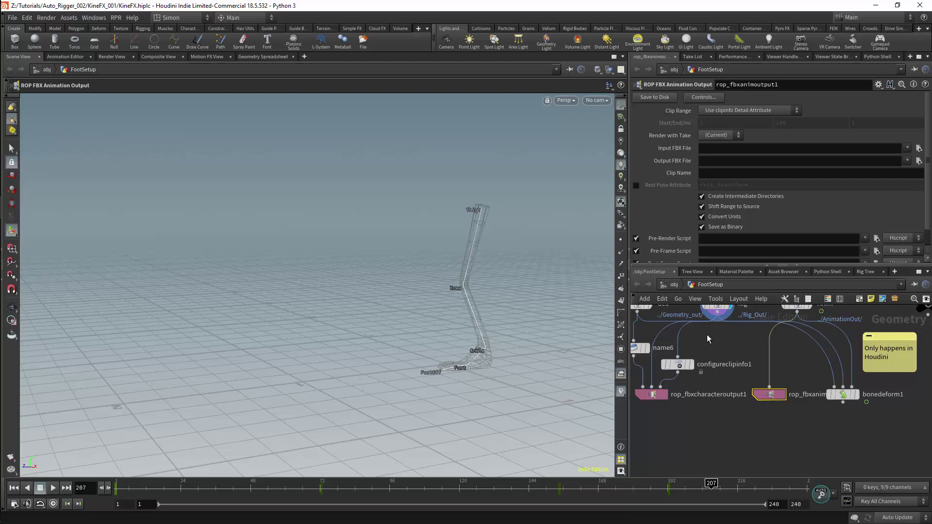
Step: Set the animation output node's output FBX file to UglyAnim_000 in the $HIP/Filmbox folder
left_click(918, 161)
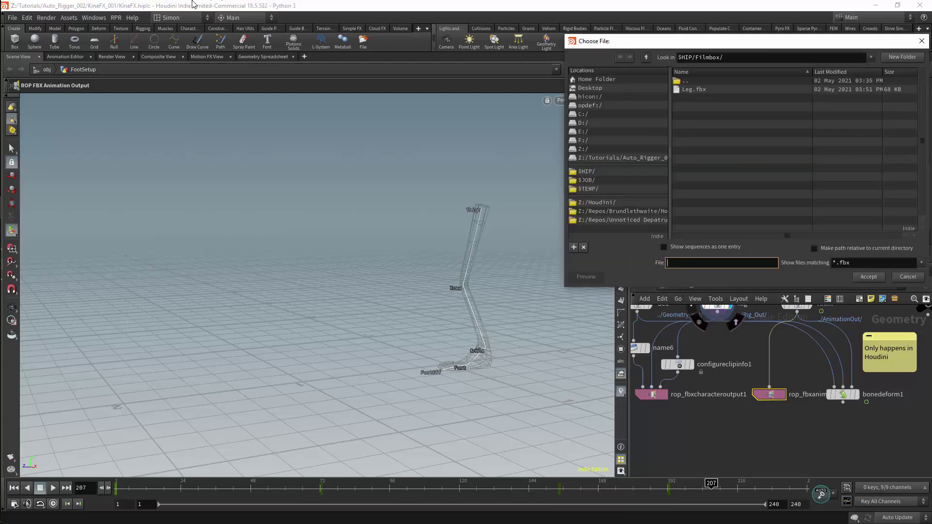
type("Ugly")
type("Anin")
type("_000")
key("Return")
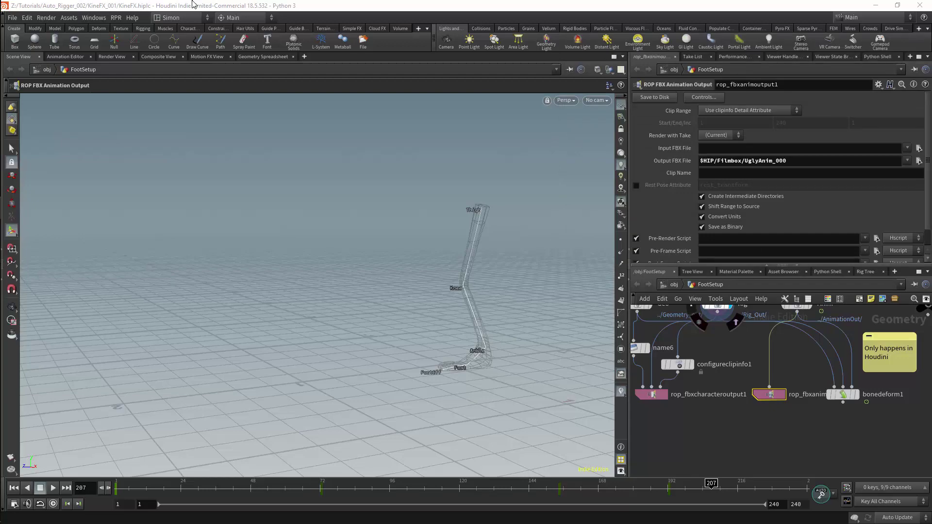
Step: Insert a Configure Clip Info node on the connection between Anim and the FBX animation output node
middle_click_drag(739, 381, 736, 386)
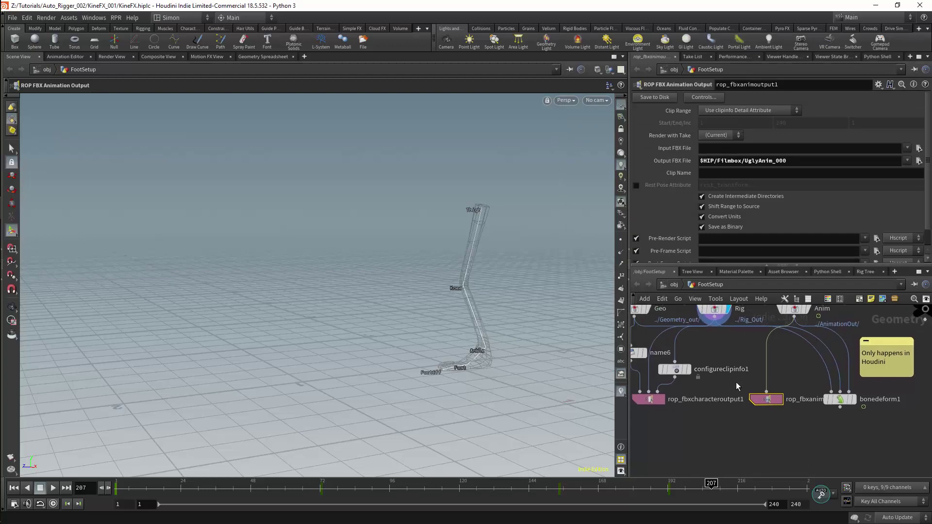
key("Tab")
type("cli")
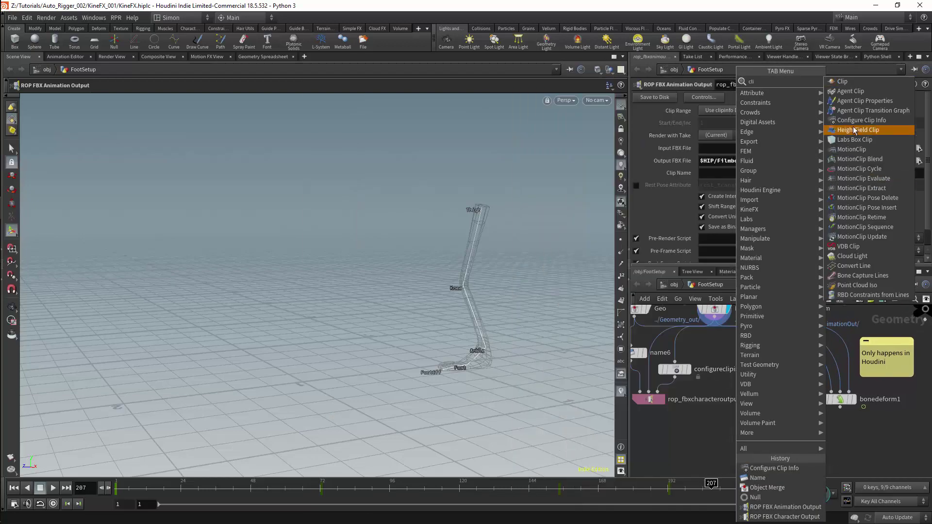
left_click(861, 121)
left_click(766, 369)
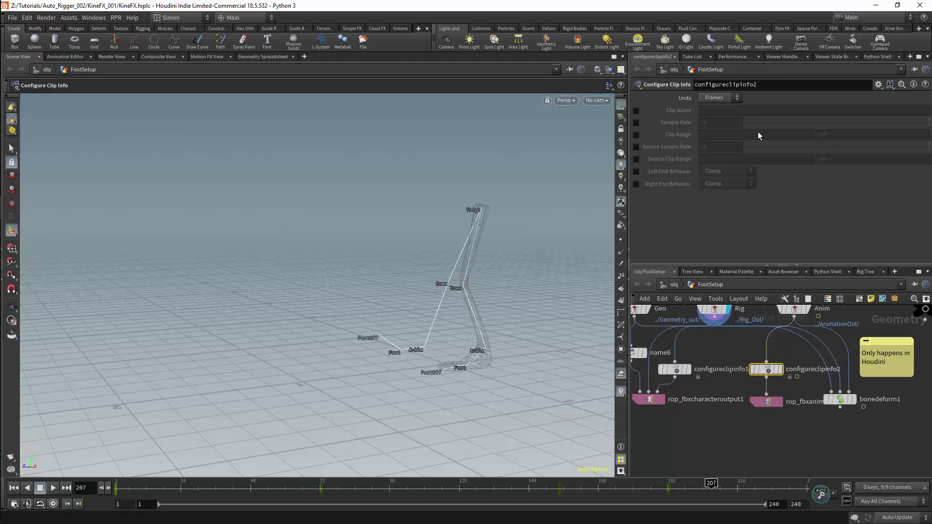
Step: Enable the clip name on configureclipinfo2 and set it to Ugly
left_click(640, 110)
left_click(735, 111)
type("Ugl")
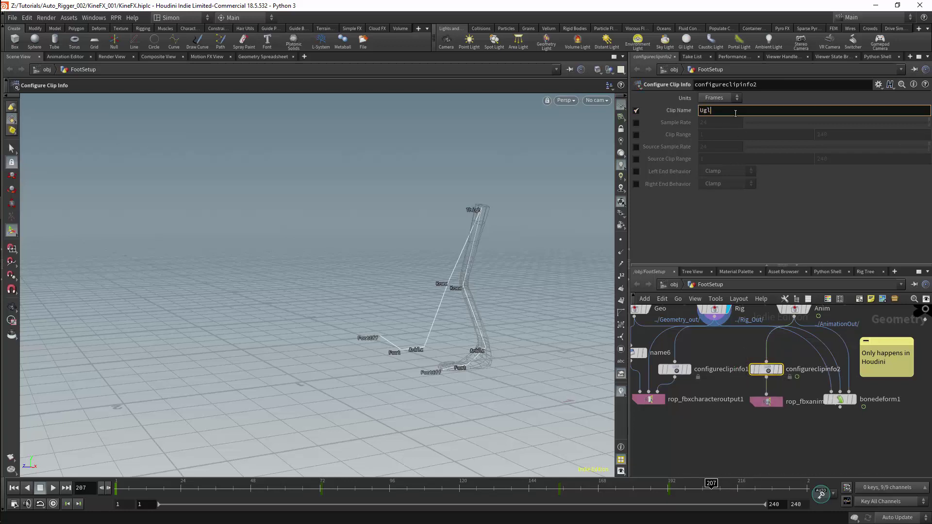
type("y")
key("Return")
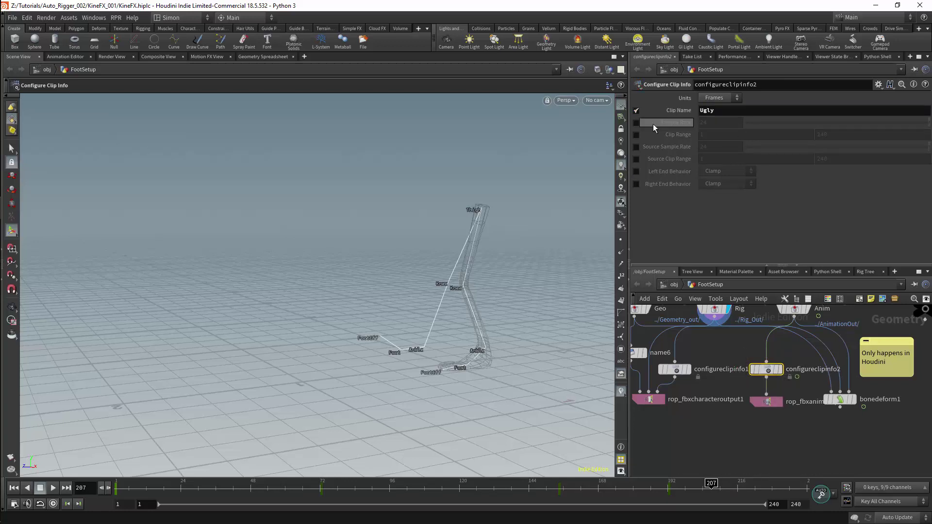
Step: Enable the sample rate, clip range, source sample rate and source clip range, and set the left end behavior to Loop
left_click(636, 123)
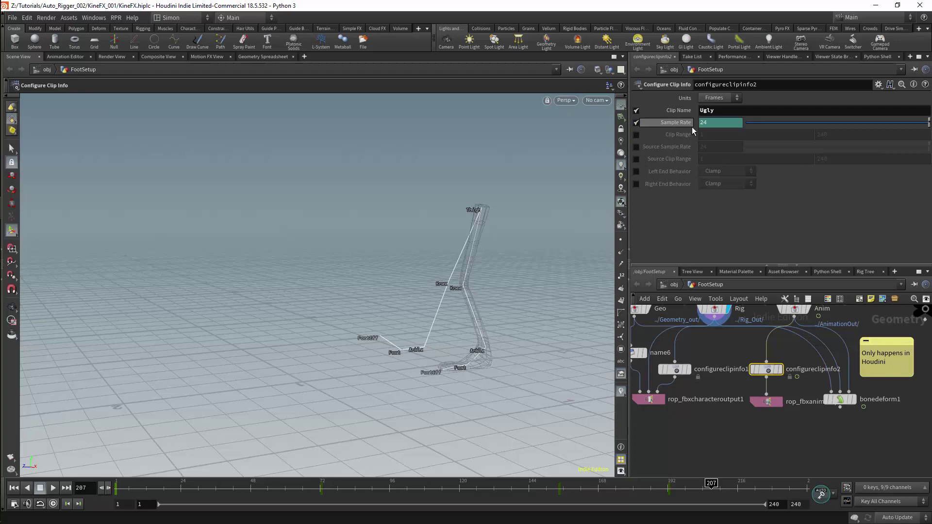
left_click(636, 135)
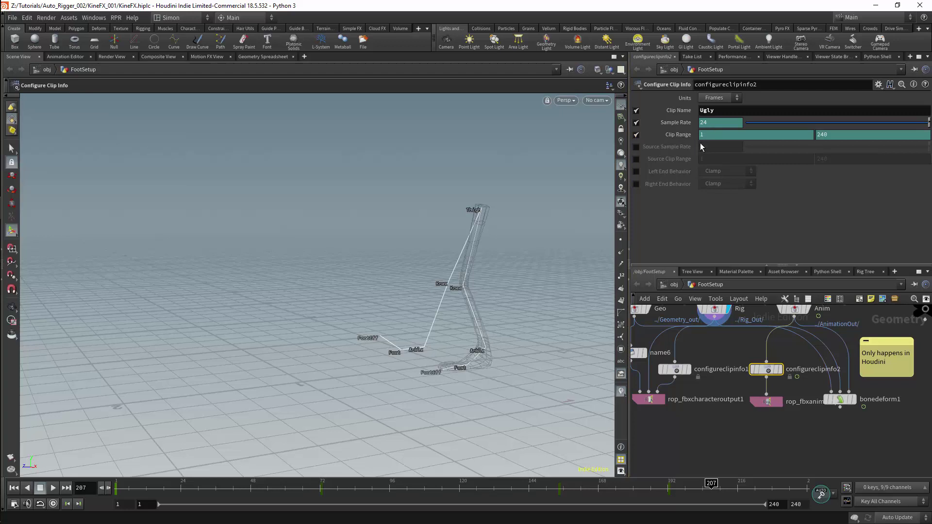
left_click(637, 147)
left_click(636, 159)
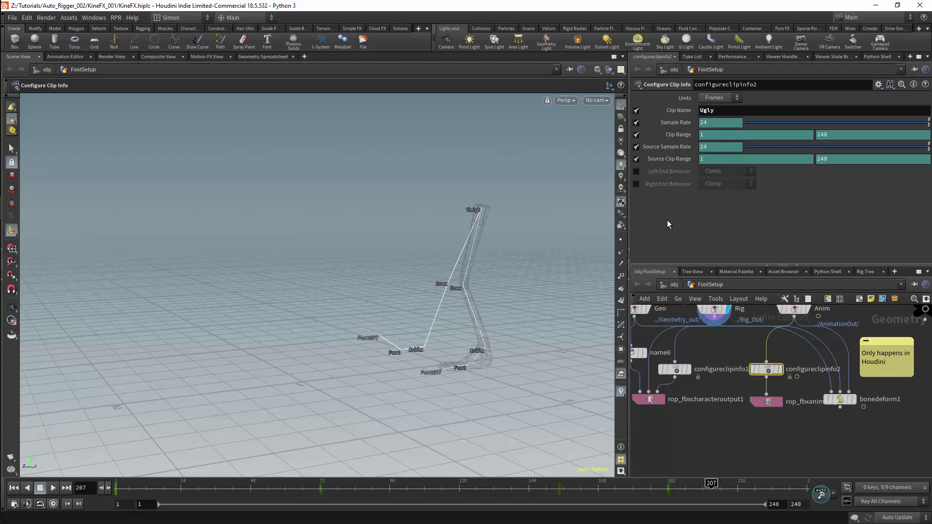
left_click(636, 171)
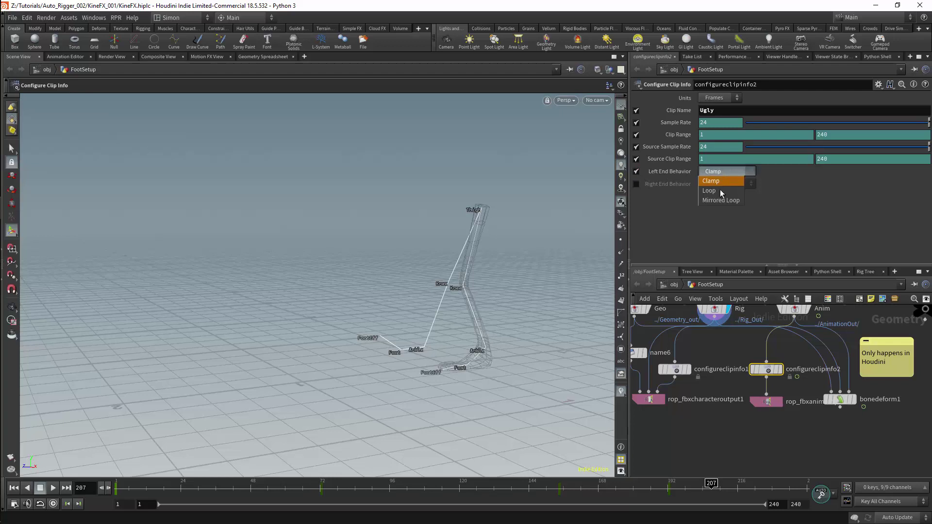
left_click(718, 192)
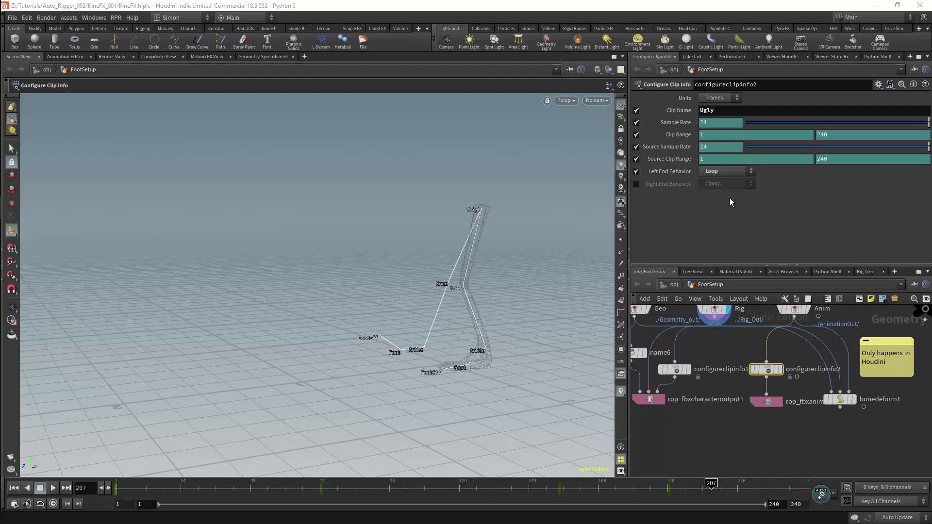
Step: Export the animation from the FBX animation output node, and import UglyAnim_000.fbx from File Explorer into Unity's SandBox Filmbox folder
left_click(771, 403)
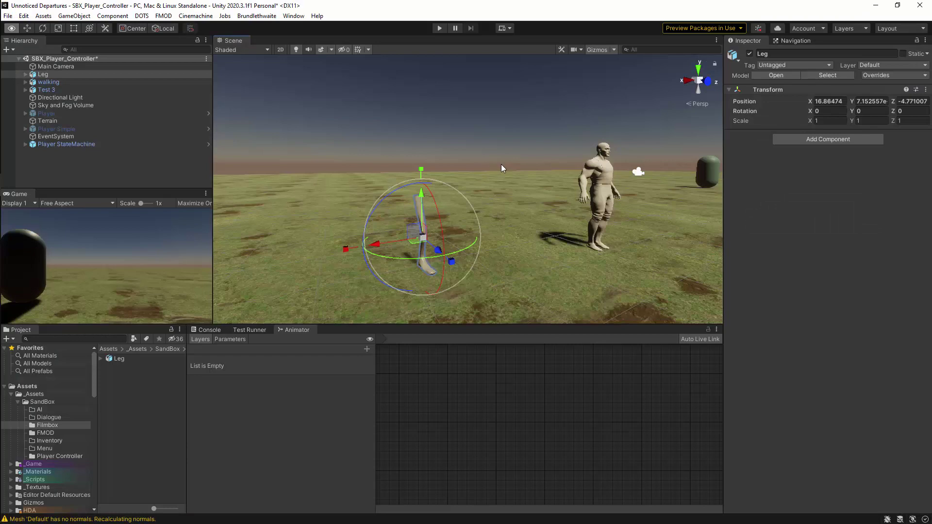
key("alt+Tab")
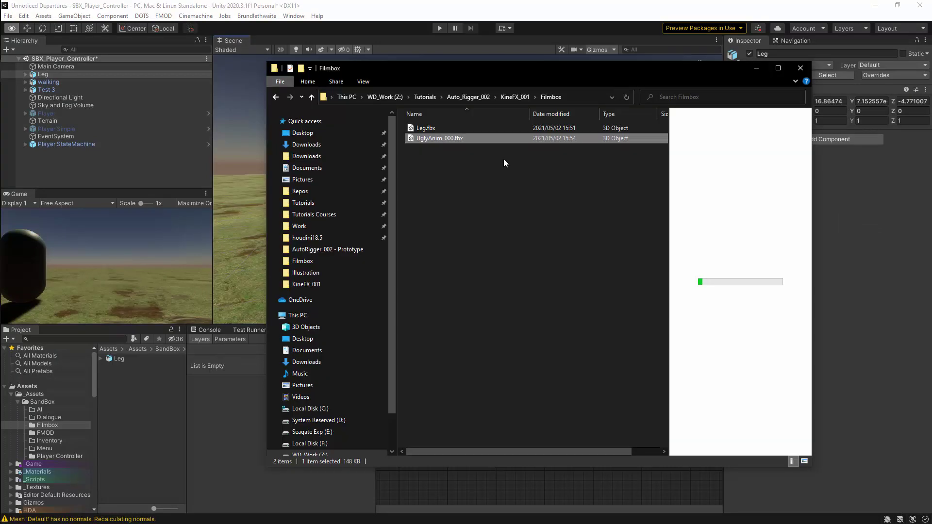
left_click_drag(440, 139, 154, 401)
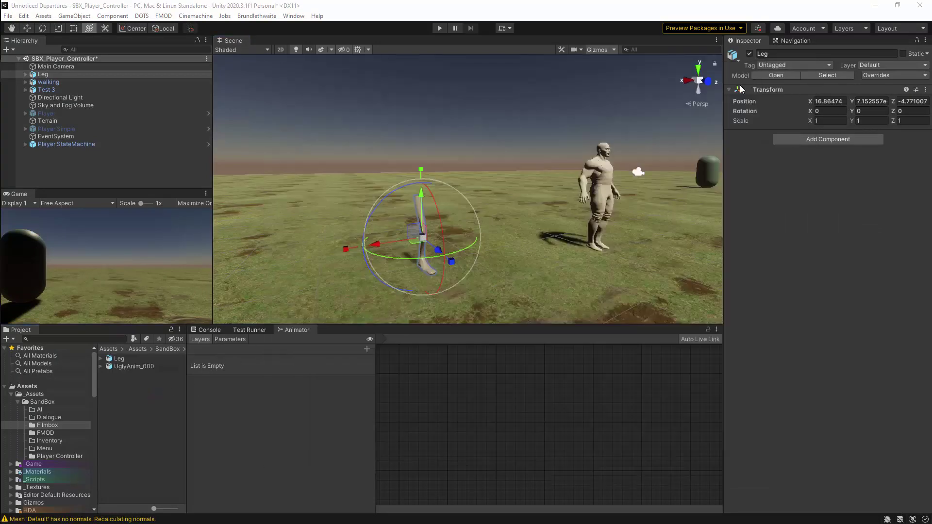
left_click(756, 67)
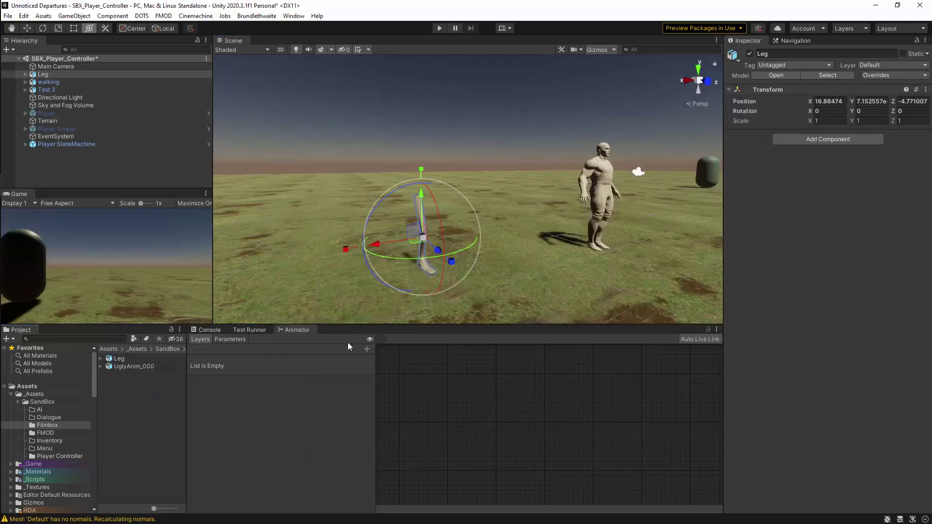
Step: Set the Leg asset's rig avatar definition to Create From This Model, keeping the Generic animation type, and apply it
left_click(124, 359)
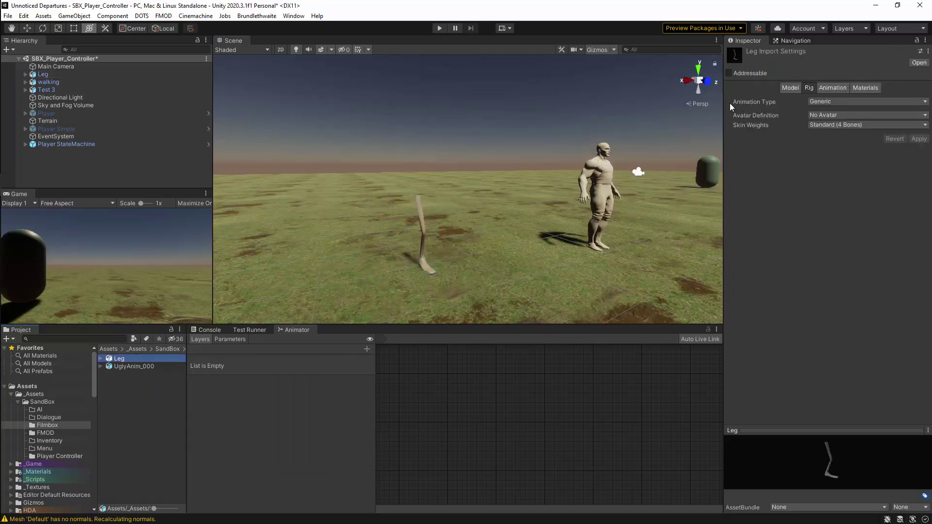
left_click(838, 103)
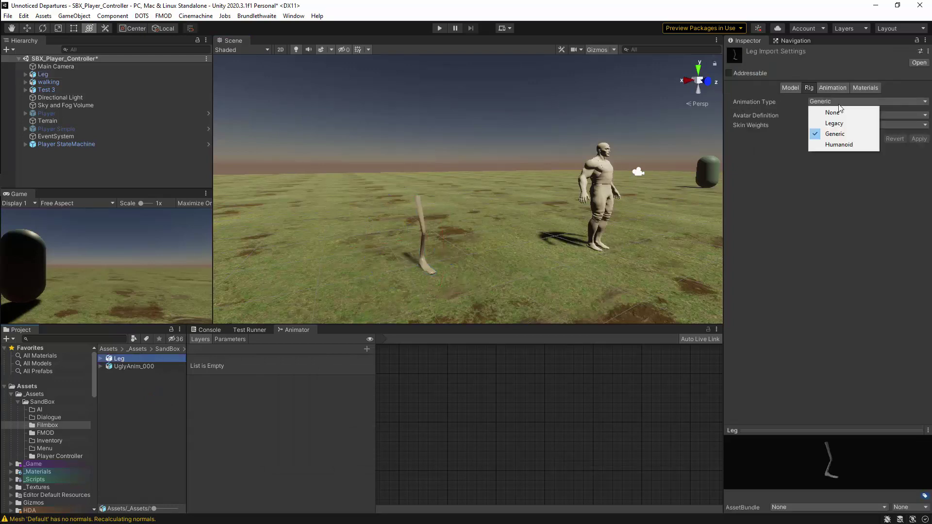
left_click(840, 103)
left_click(840, 103)
left_click(891, 91)
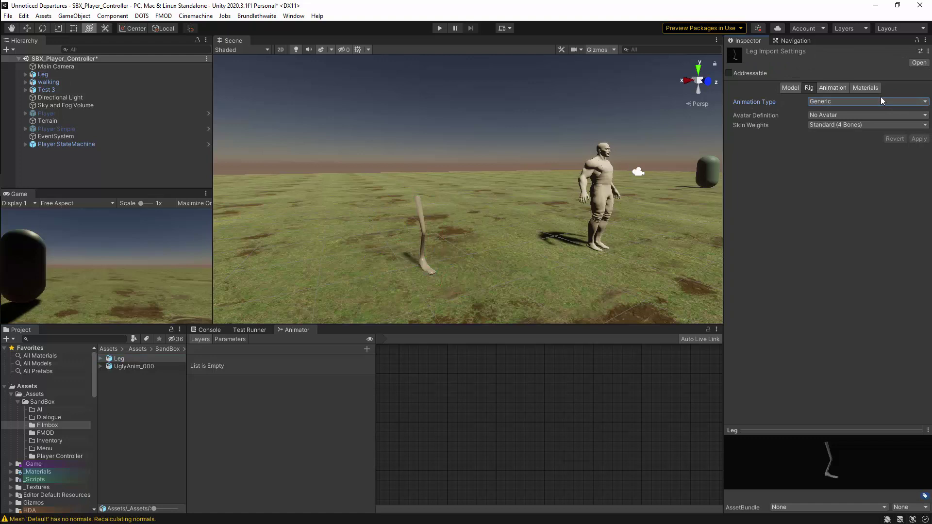
left_click(849, 117)
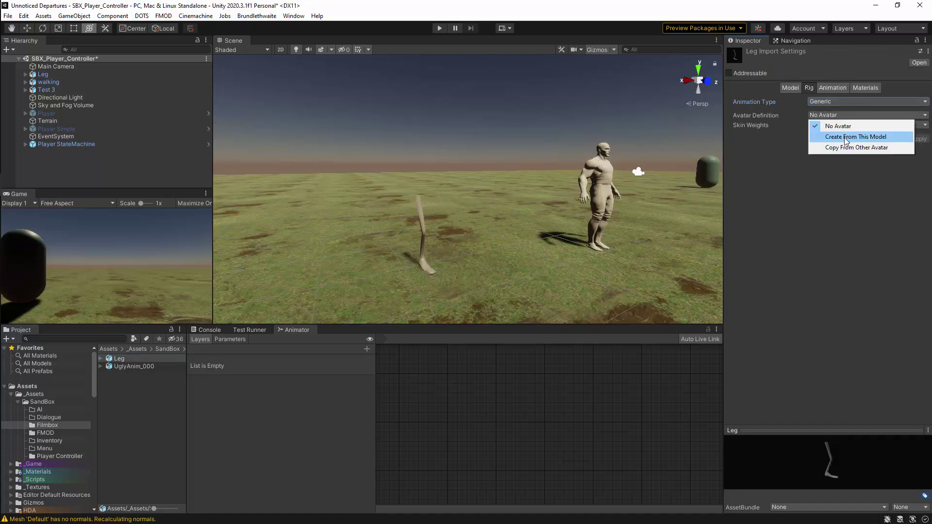
left_click(847, 136)
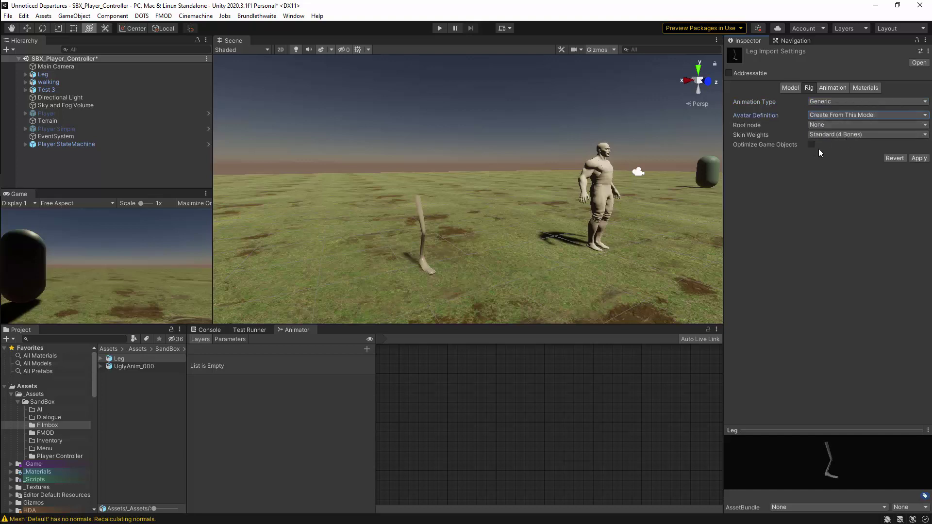
left_click(918, 158)
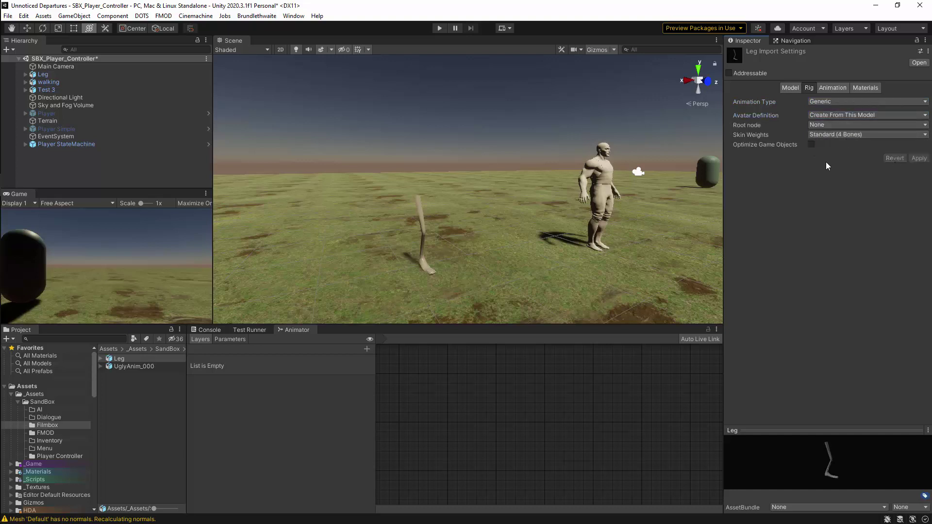
Step: Set UglyAnim_000's avatar definition to Copy From Other Avatar with LegAvatar as the source, and apply it
left_click(132, 367)
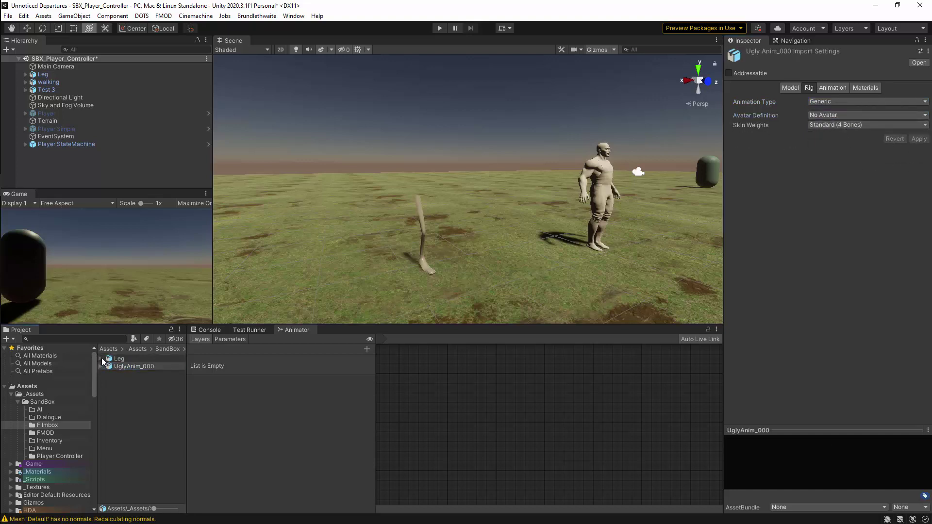
left_click(100, 358)
left_click(101, 405)
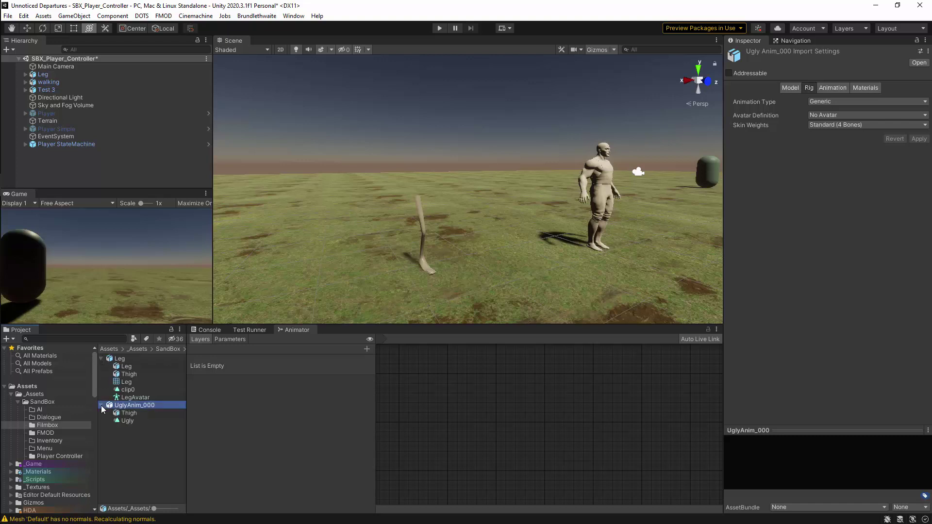
left_click(829, 118)
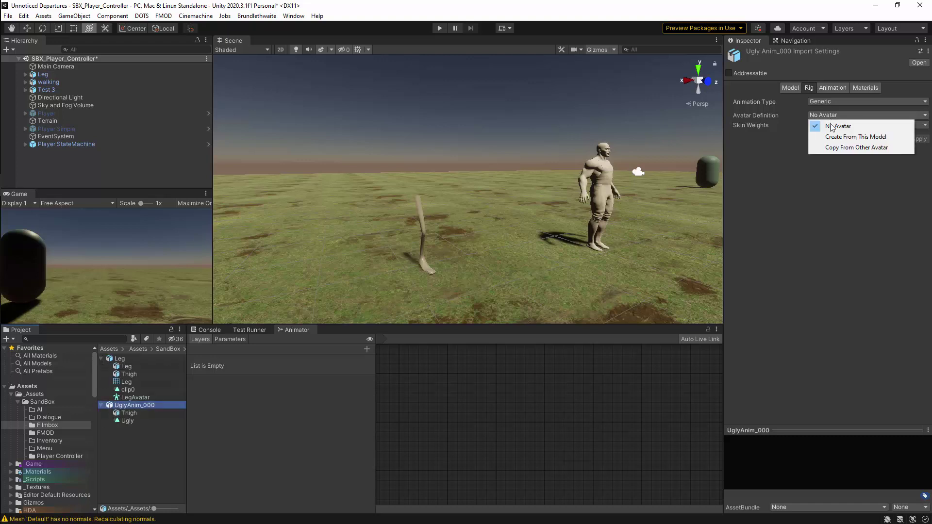
left_click(838, 148)
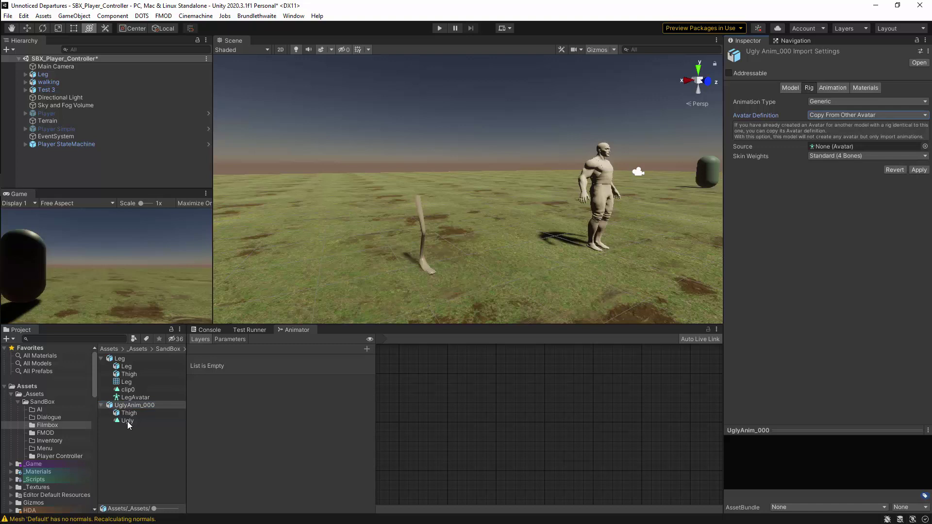
left_click_drag(134, 398, 821, 148)
left_click(918, 170)
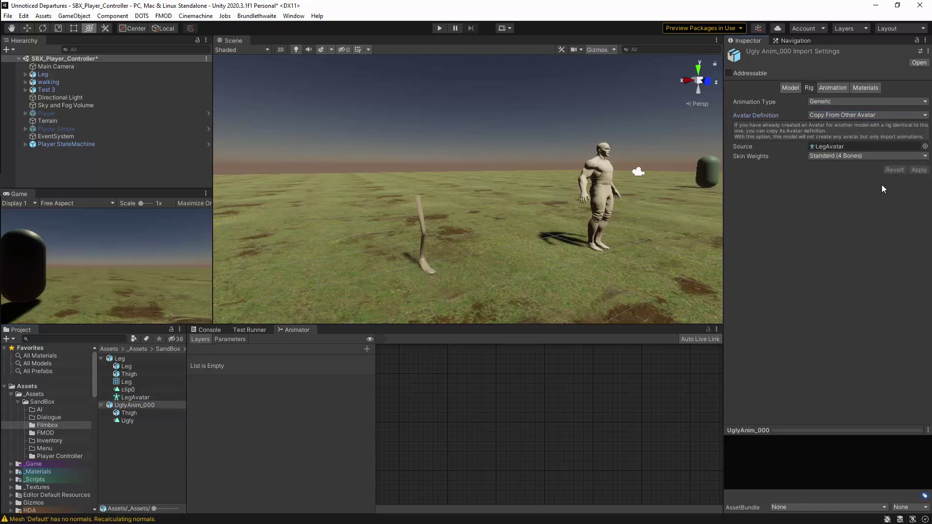
Step: Preview the Ugly clip in UglyAnim_000's animation import settings
left_click(831, 88)
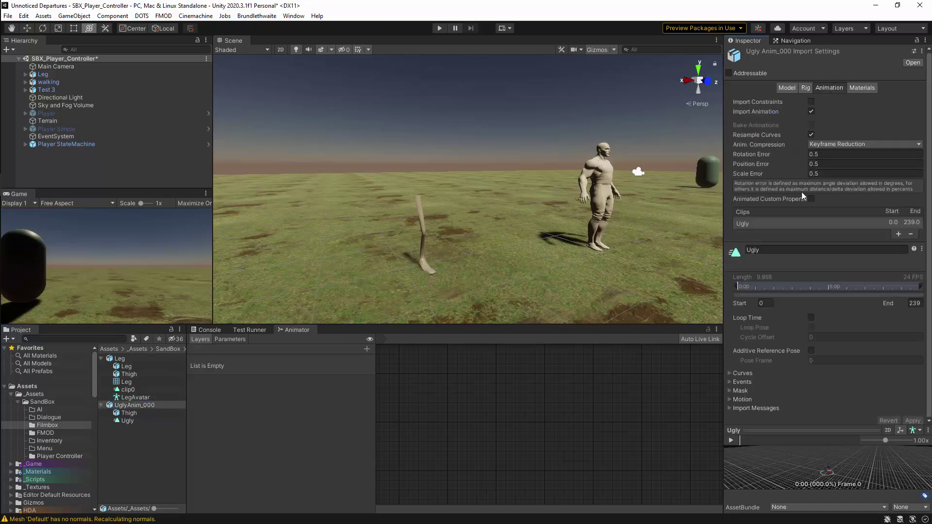
left_click(731, 440)
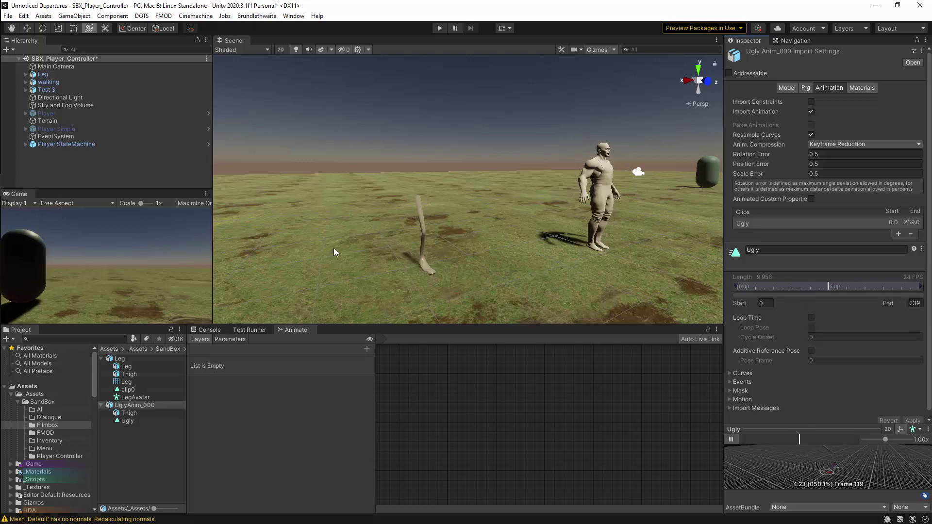
left_click(730, 440)
Step: Create an animator controller with the default name in the Filmbox folder and add the Ugly clip to it as a state
right_click(151, 438)
mouse_move(235, 178)
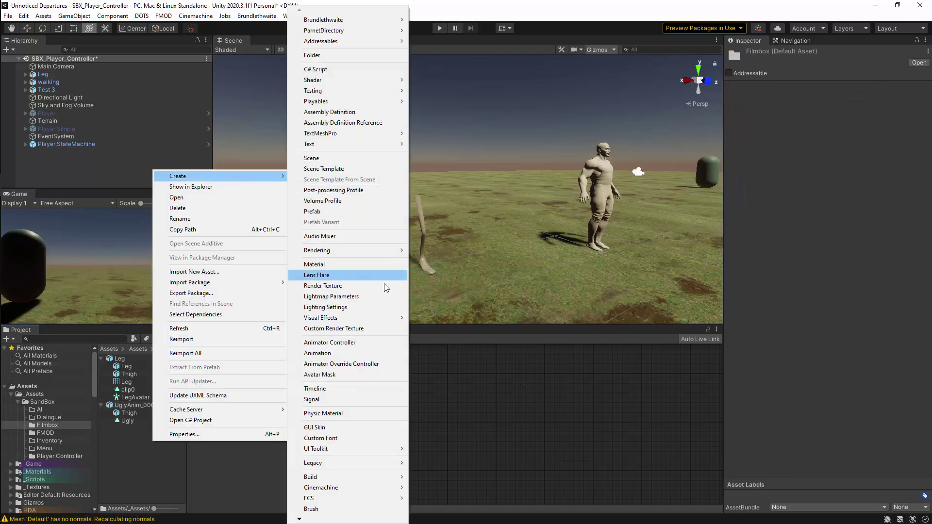
left_click(329, 343)
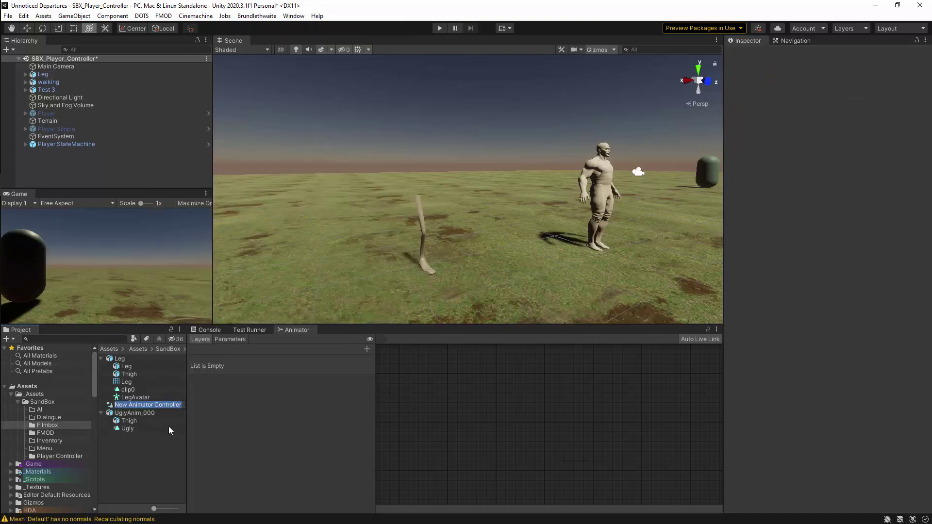
key("Return")
left_click_drag(129, 428, 446, 443)
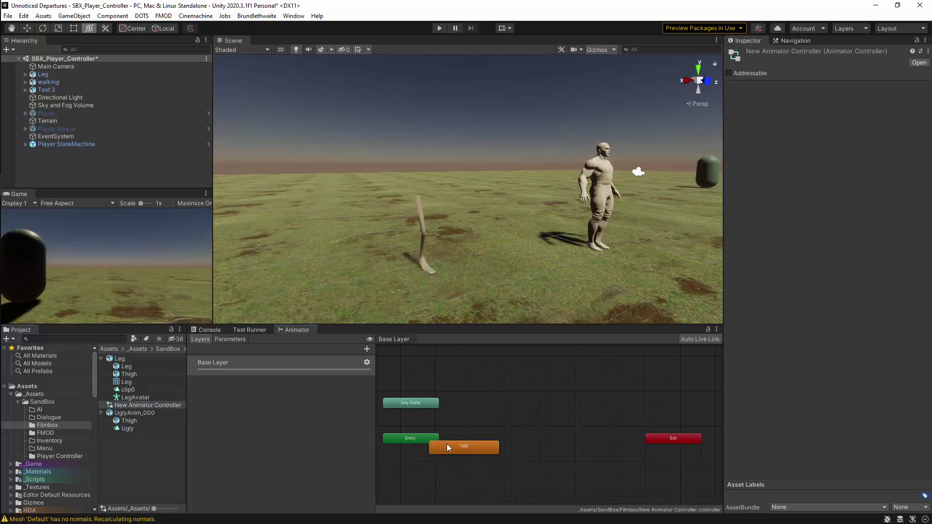
Step: Assign New Animator Controller to the scene's Leg object and test the animation in play mode
left_click(129, 429)
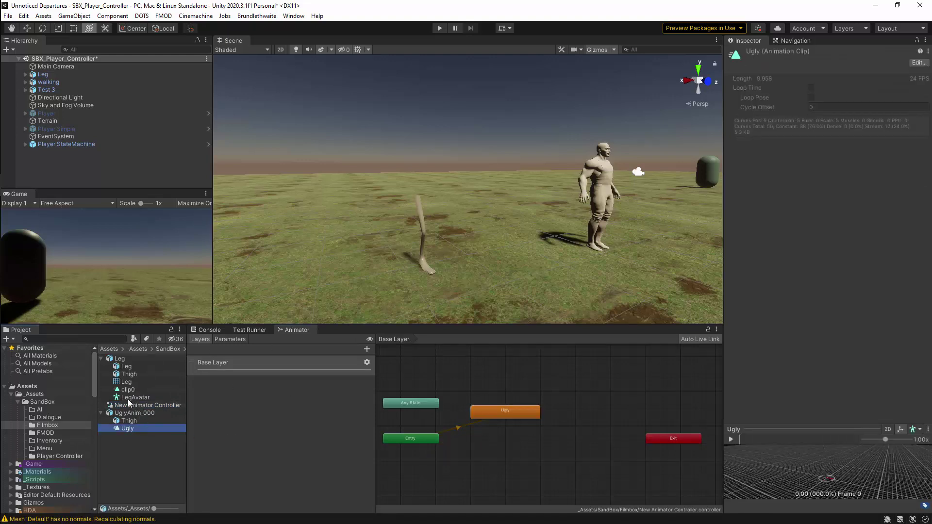
left_click_drag(141, 404, 45, 75)
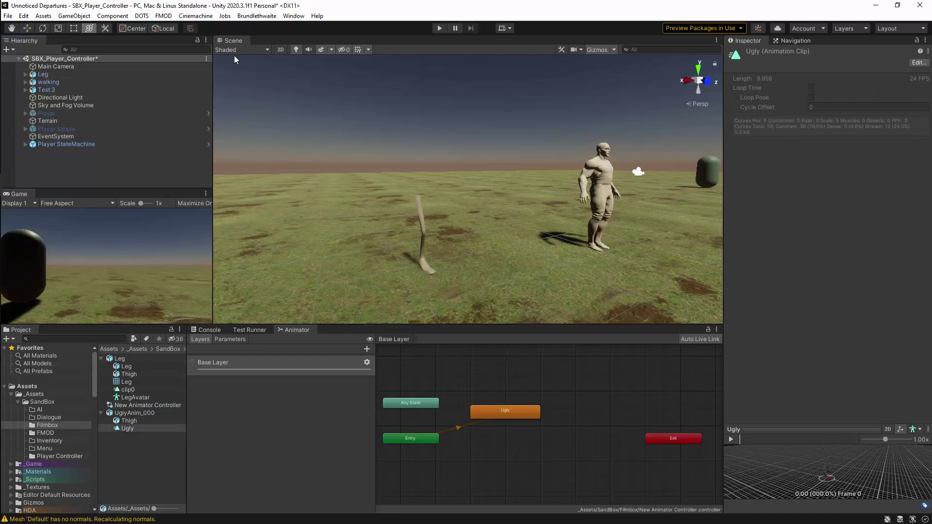
left_click(439, 28)
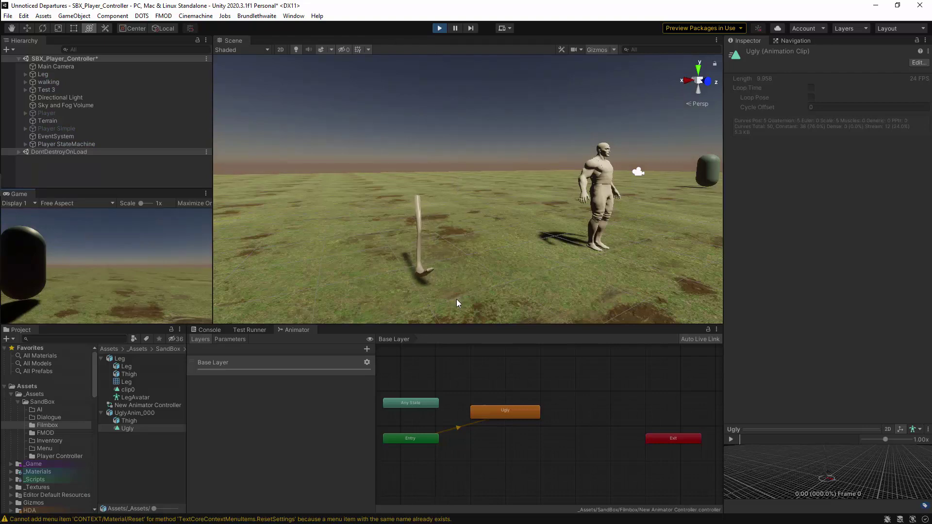
key("ctrl+p")
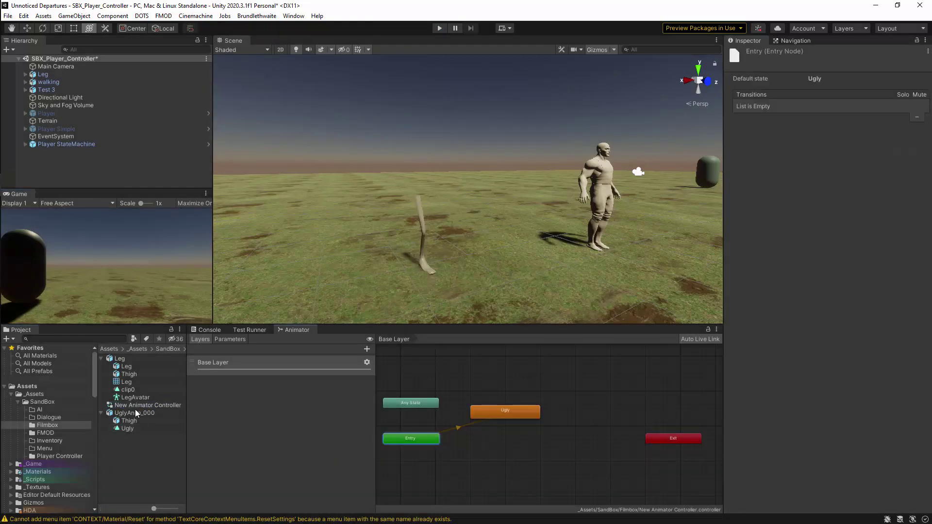
Step: Enable Loop Time for UglyAnim_000's Ugly clip, and replay the scene with the Ugly state inspected
left_click(135, 413)
key("ctrl+p")
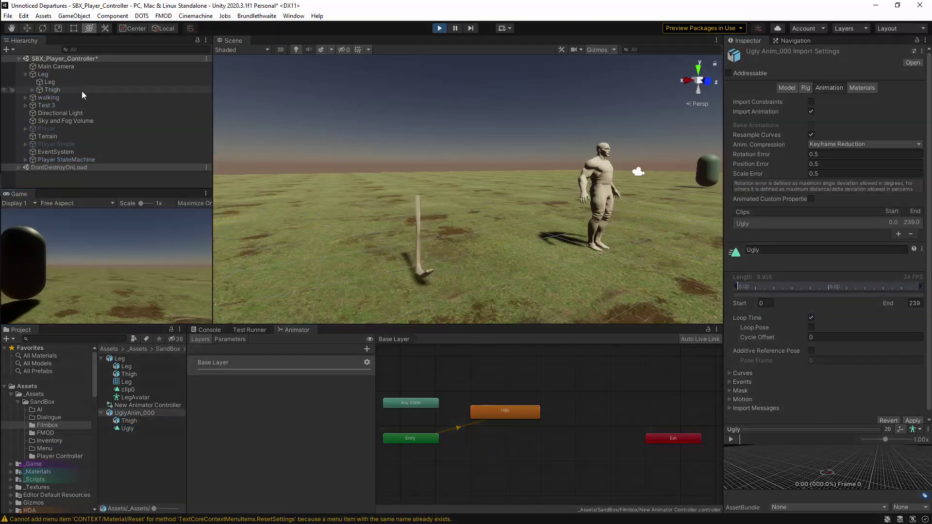
left_click(82, 91)
left_click(454, 428)
left_click(497, 412)
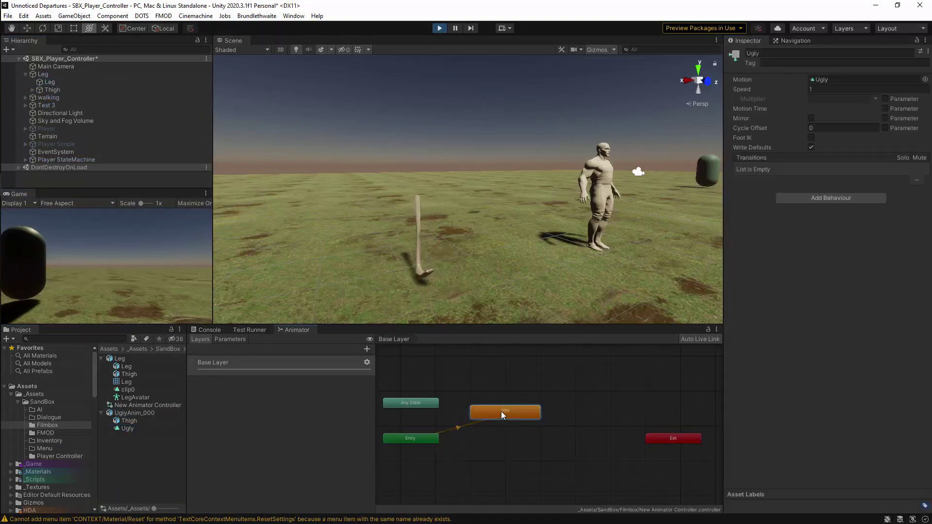
left_click(439, 27)
left_click(439, 28)
Step: Compare the Leg root object and its Leg mesh child in the scene with those in the imported Leg asset
left_click(34, 75)
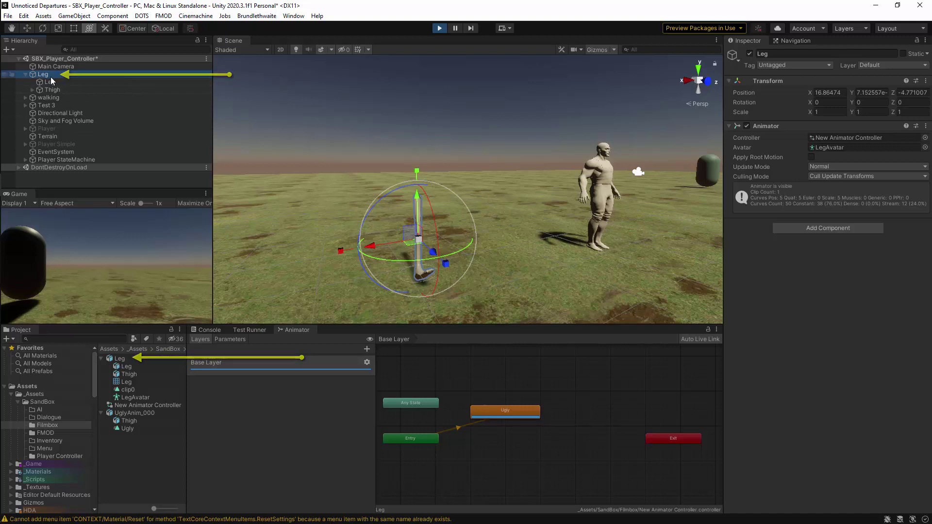
left_click(127, 368)
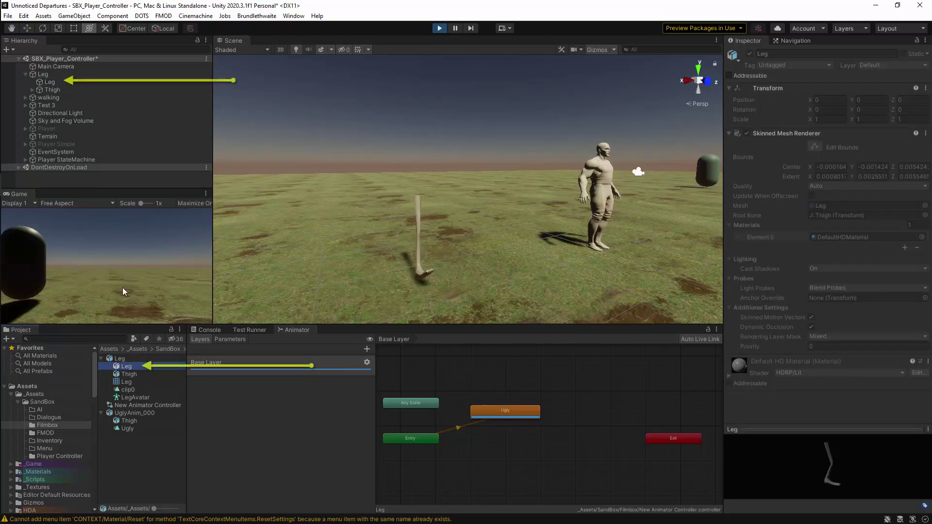
left_click(47, 82)
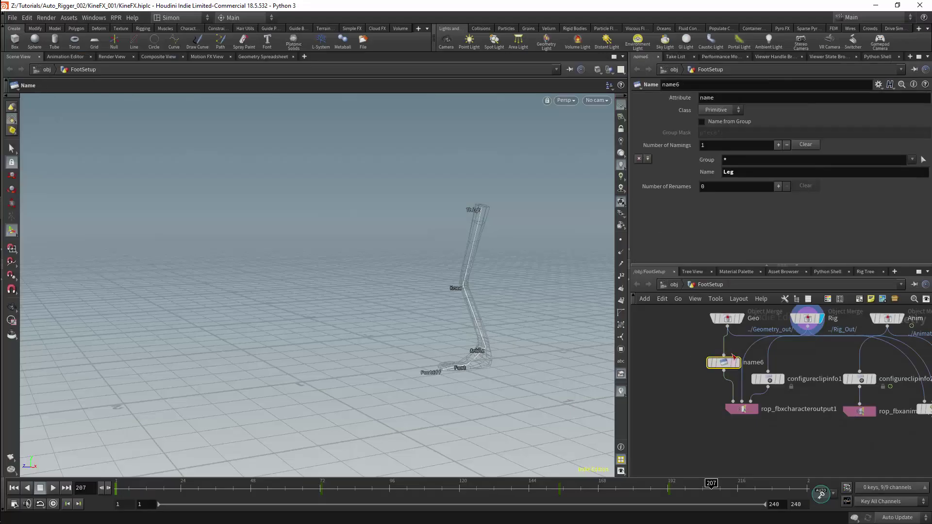
Step: In Houdini, change the name6 node's Name value to LegGeo
left_click(741, 175)
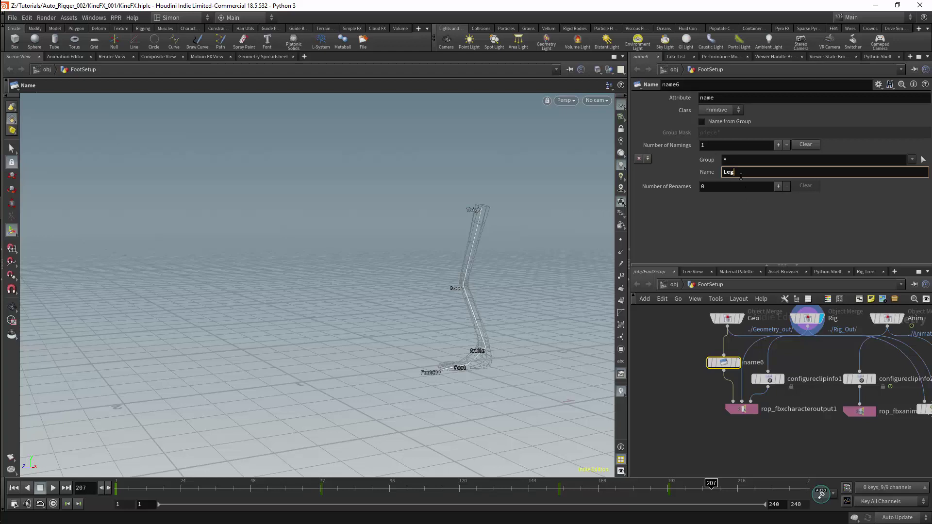
type("Geo")
key("Return")
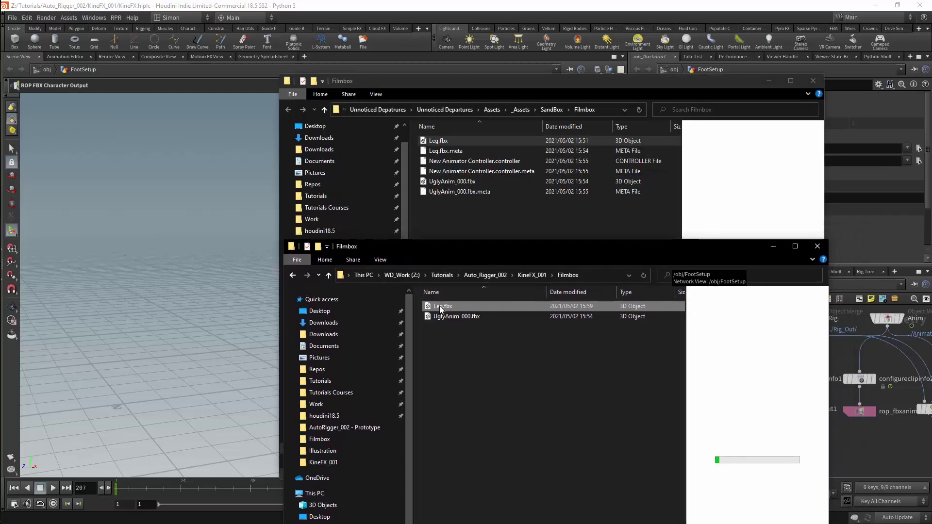
Step: Re-export the character FBX and replace Leg.fbx in Unity's SandBox Filmbox folder with the new file
left_click_drag(442, 306, 467, 227)
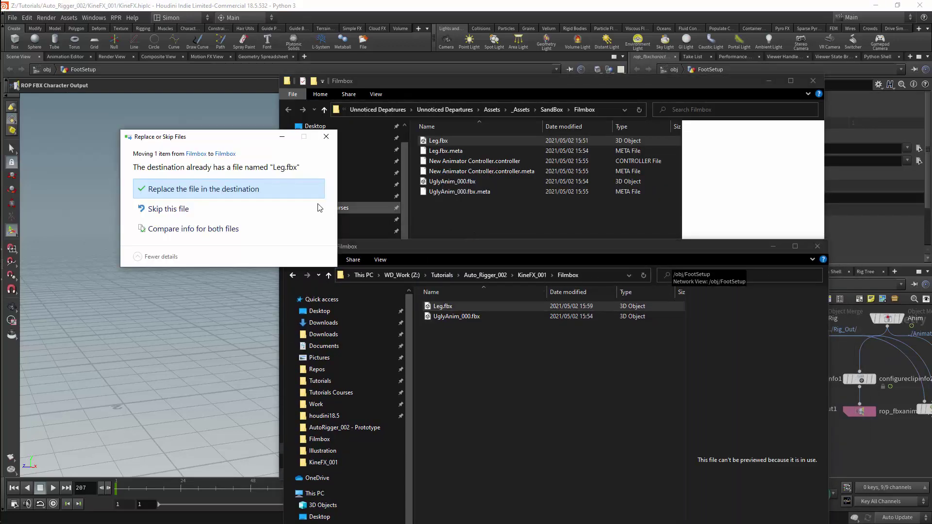
left_click(242, 189)
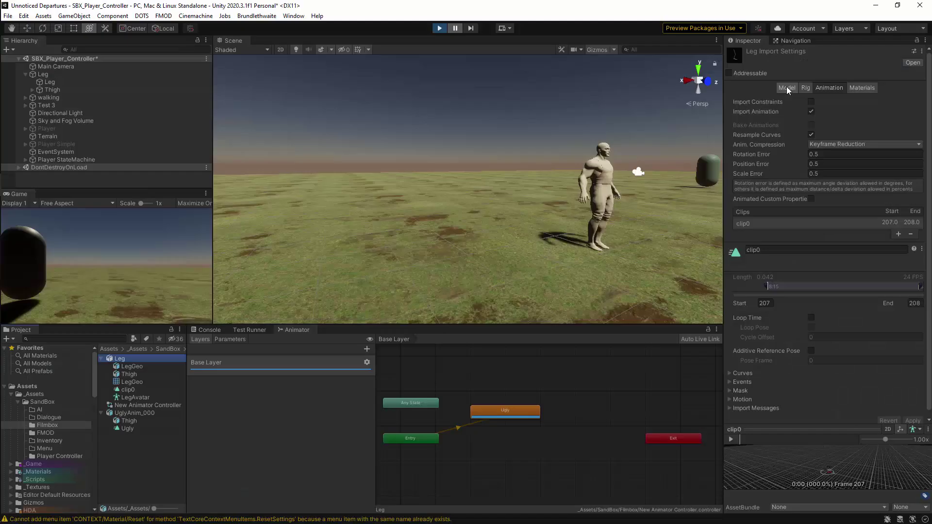
Step: Back in Unity, check the reimported Leg asset's rig settings and the Leg object's Animator, and test the scene in play mode
left_click(819, 86)
left_click(805, 87)
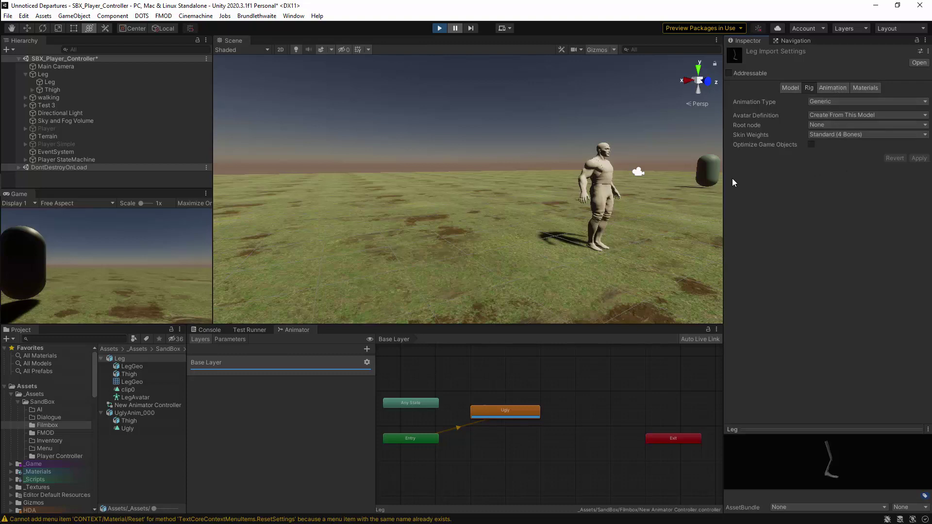
left_click(51, 74)
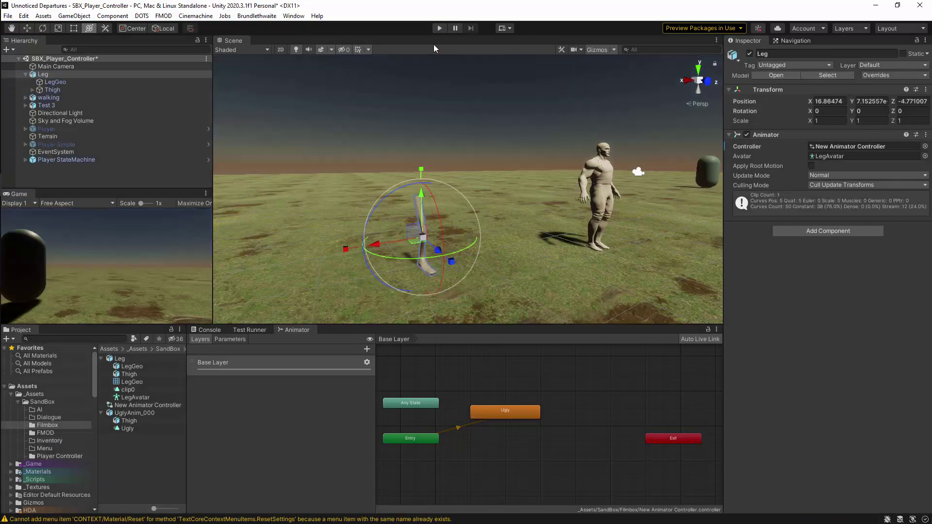
left_click(438, 29)
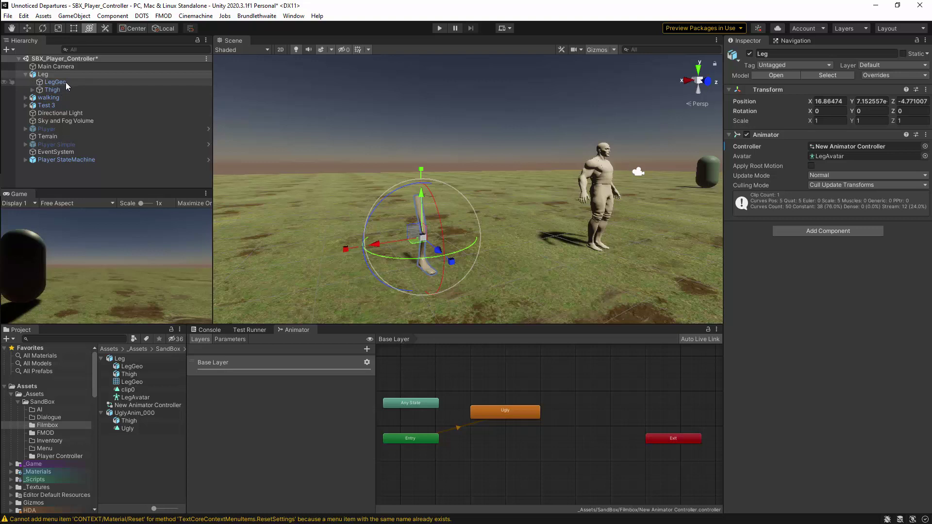
Step: Expand the Leg object's bone hierarchy from Thigh down to FootEff, and inspect the Leg asset's clip0 animation clip
left_click(33, 90)
left_click(40, 97)
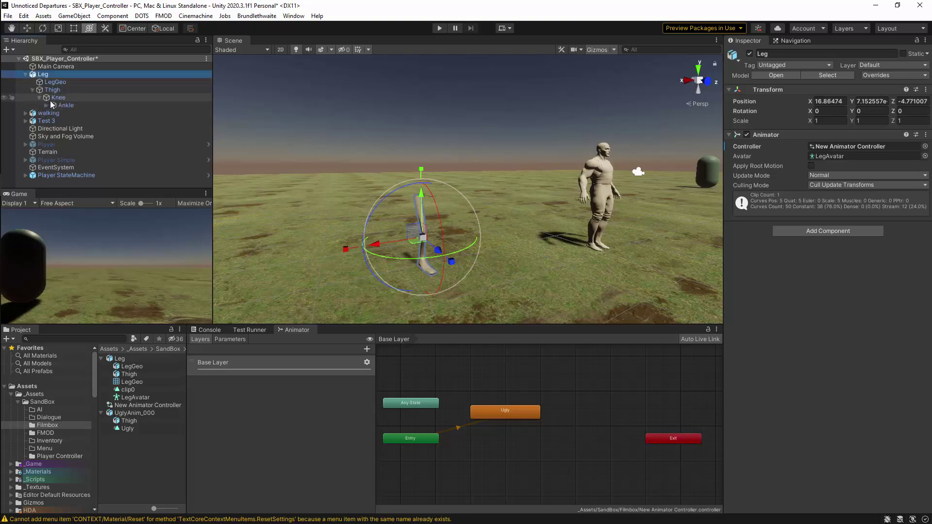
left_click(47, 105)
left_click(53, 113)
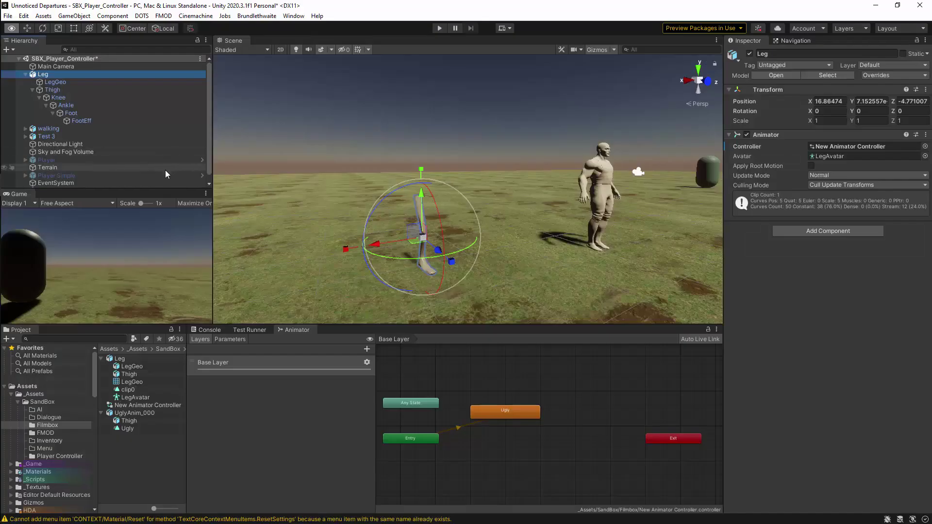
left_click(134, 391)
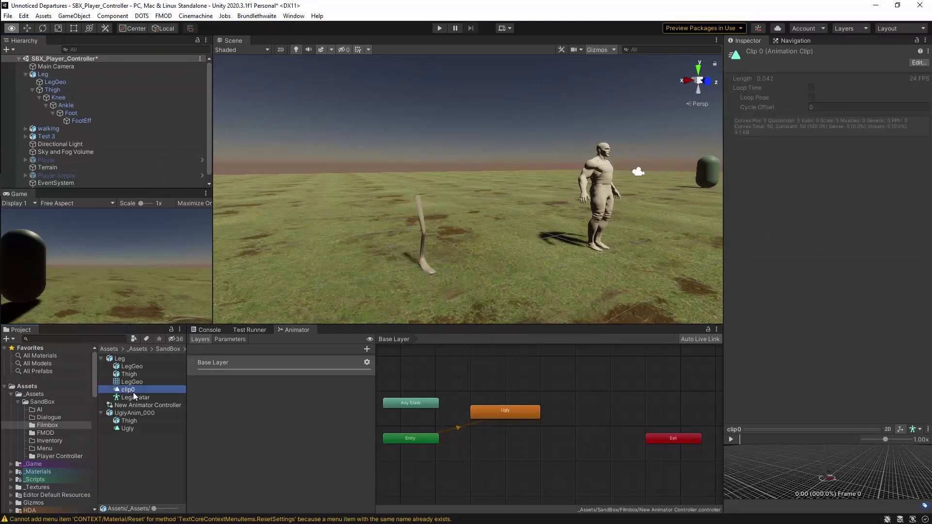